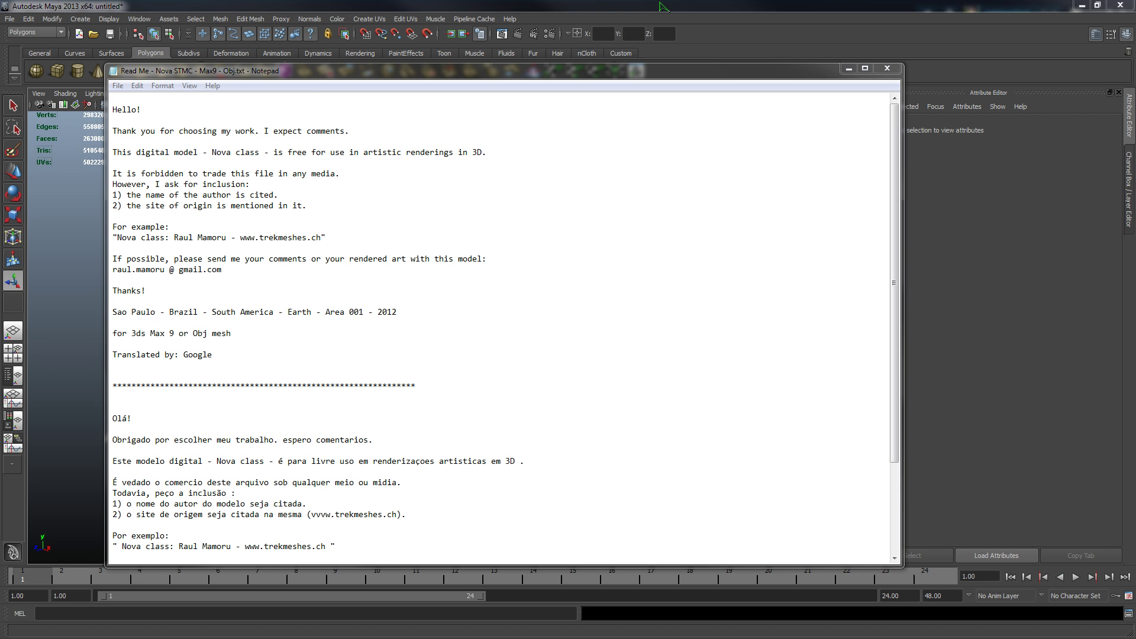
left_click(656, 7)
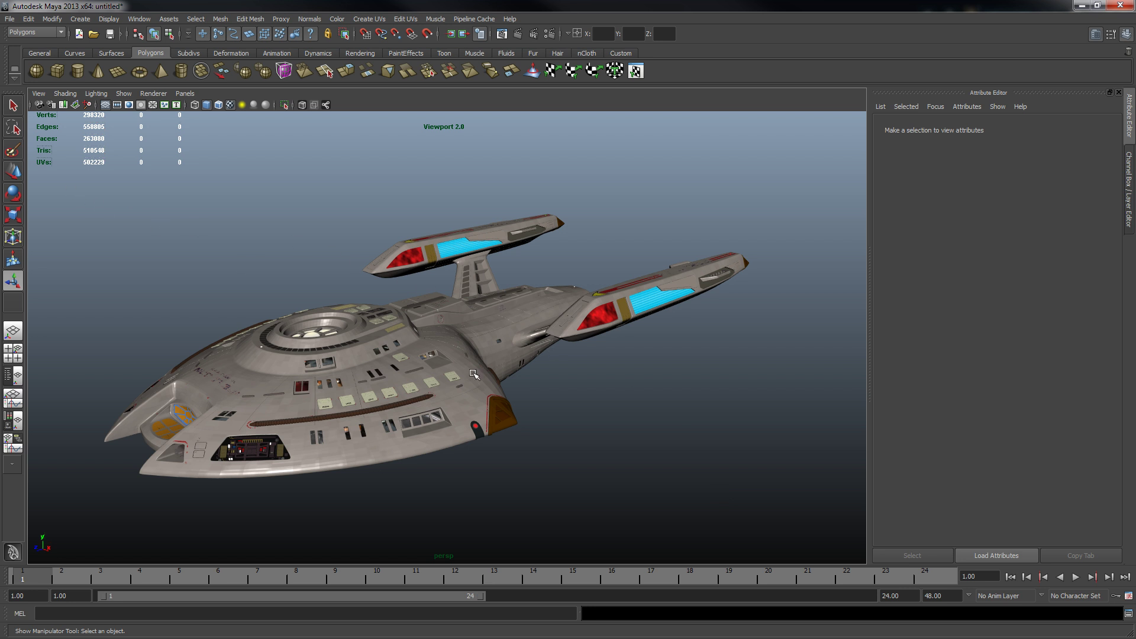
left_click_drag(853, 548, 65, 122)
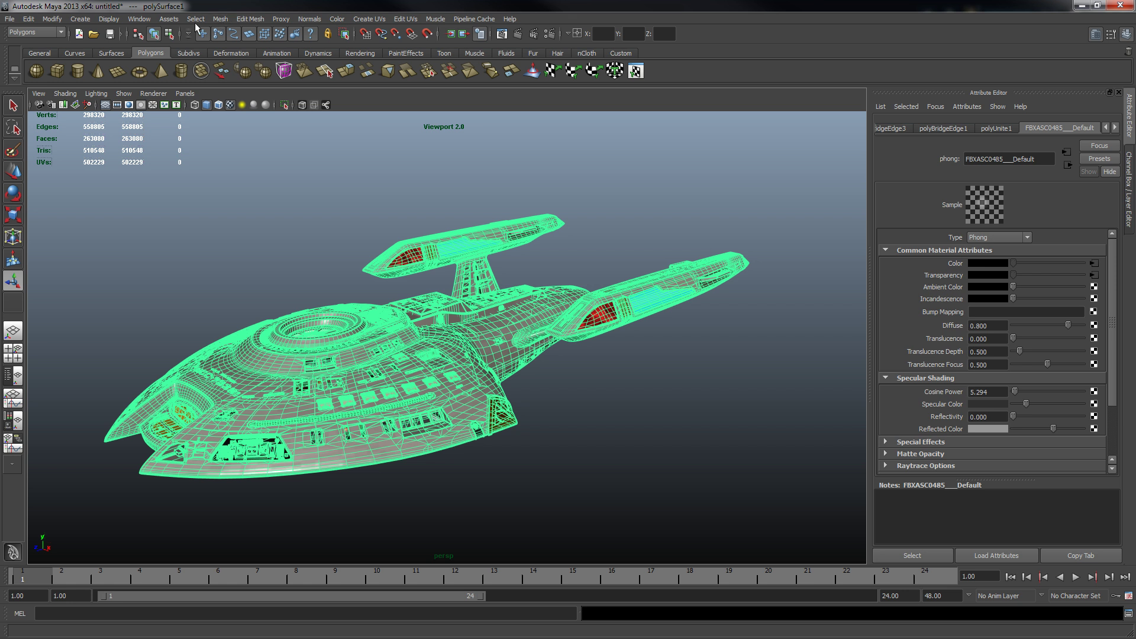
left_click(222, 21)
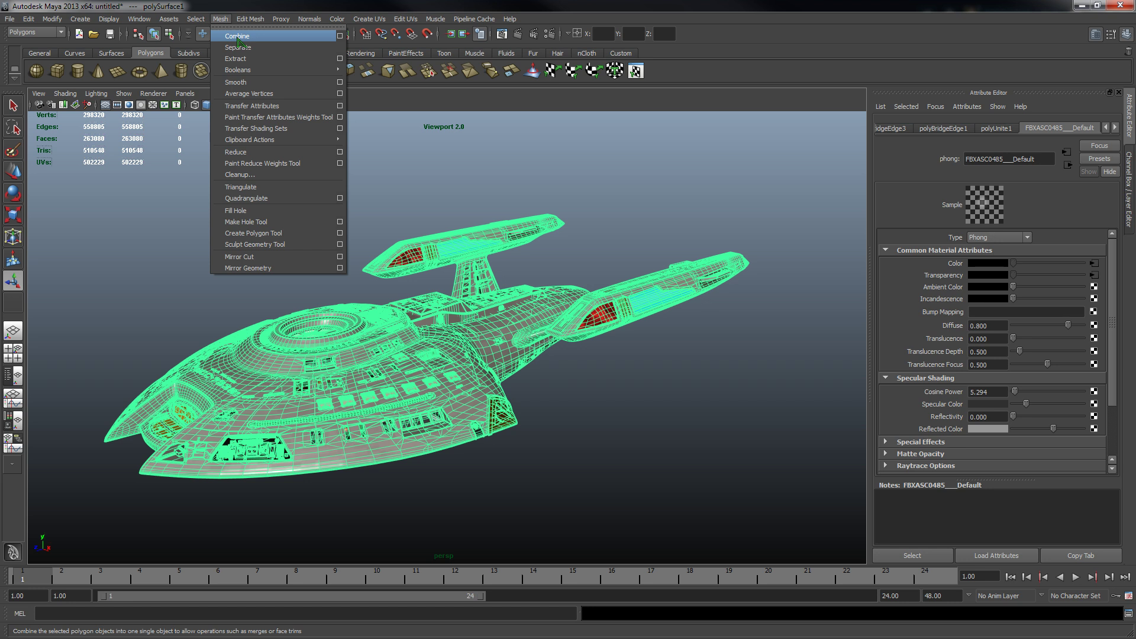
left_click(642, 193)
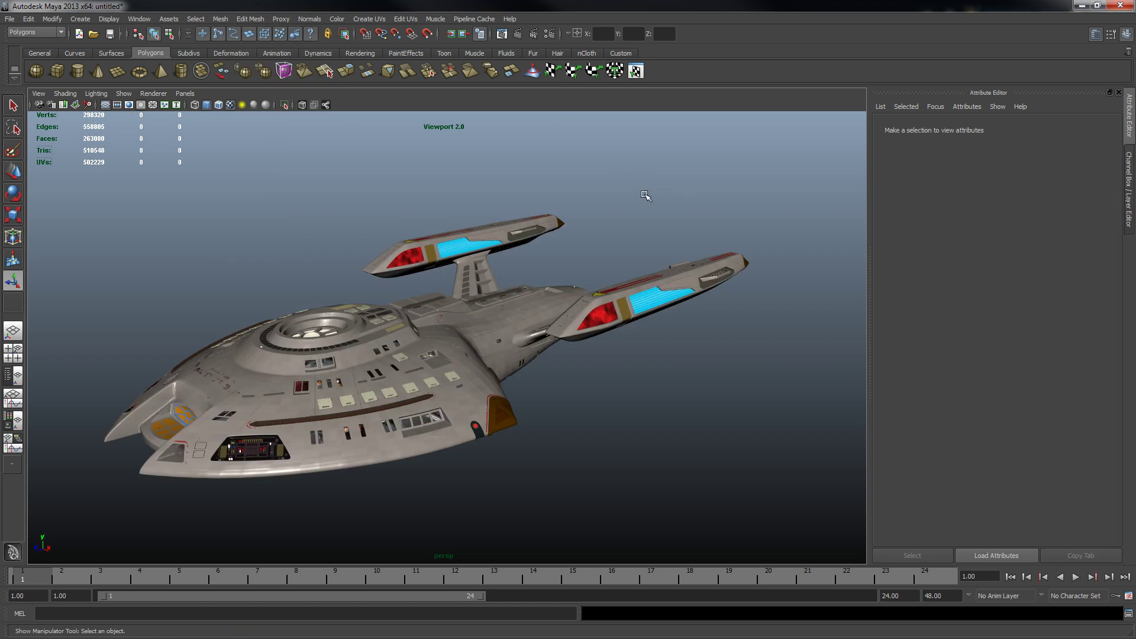
Triangulate the whole Nova-class ship mesh and deselect it.
left_click(461, 343)
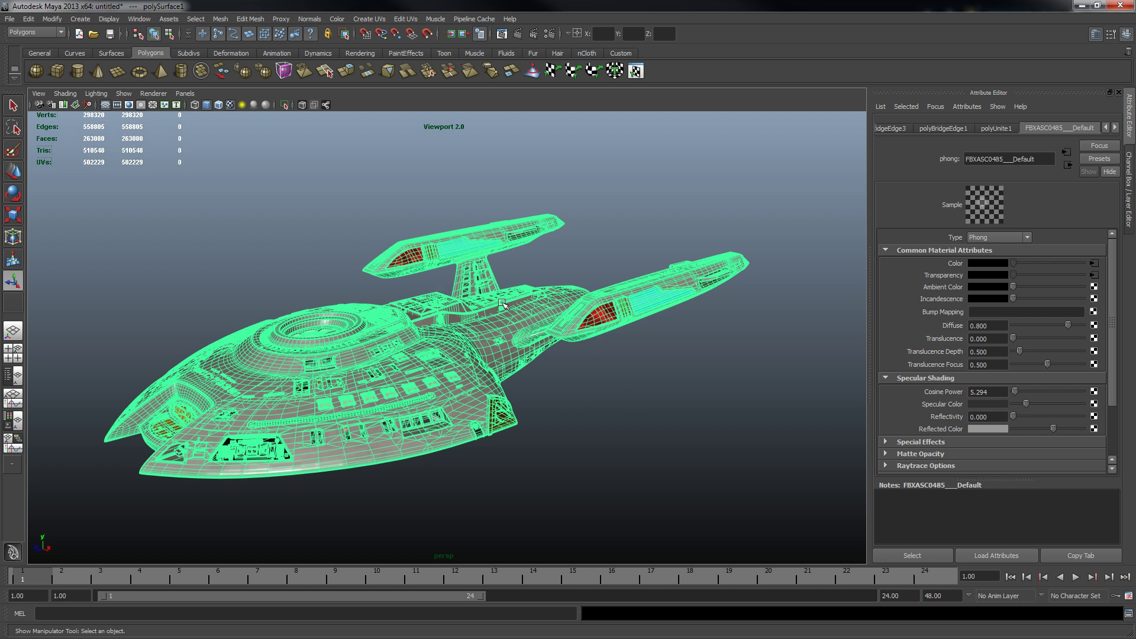
left_click(220, 19)
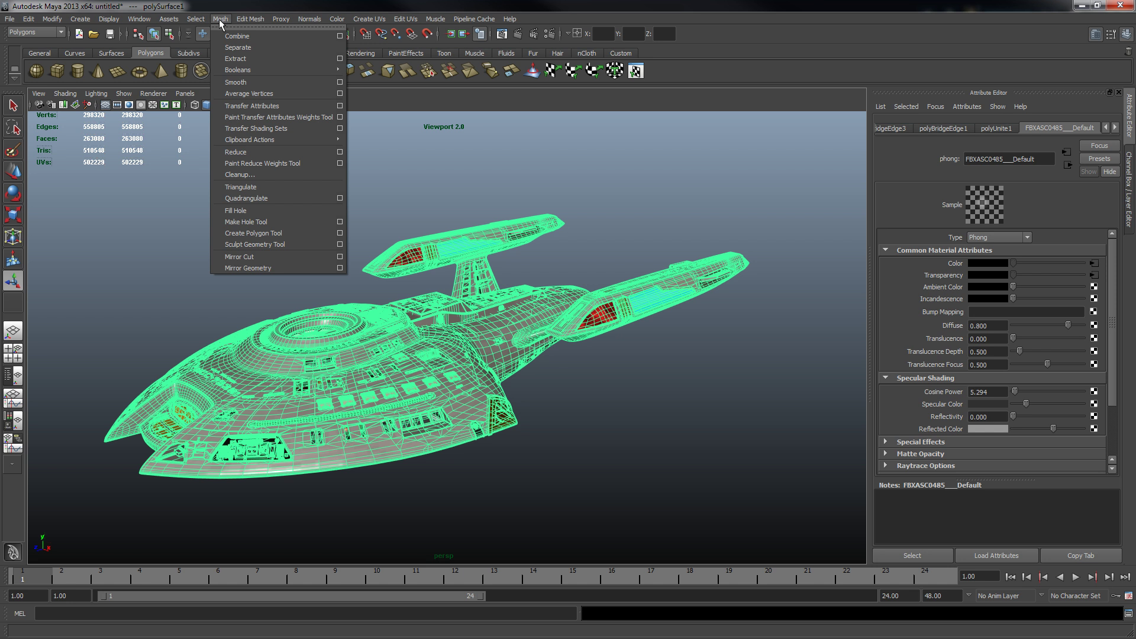
left_click(279, 188)
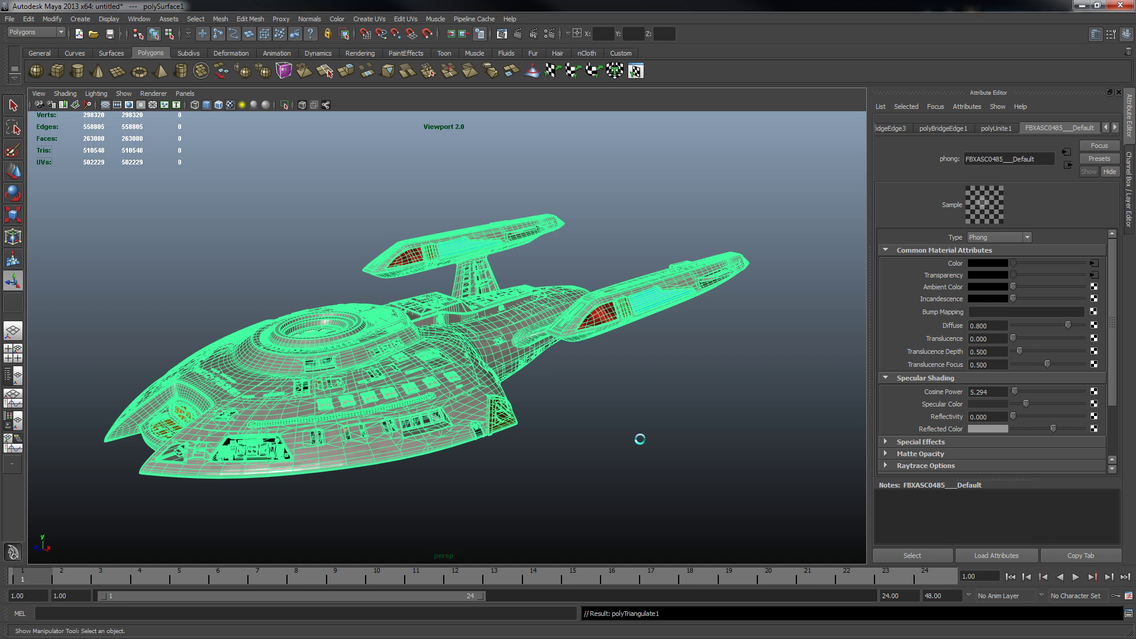
left_click(589, 407)
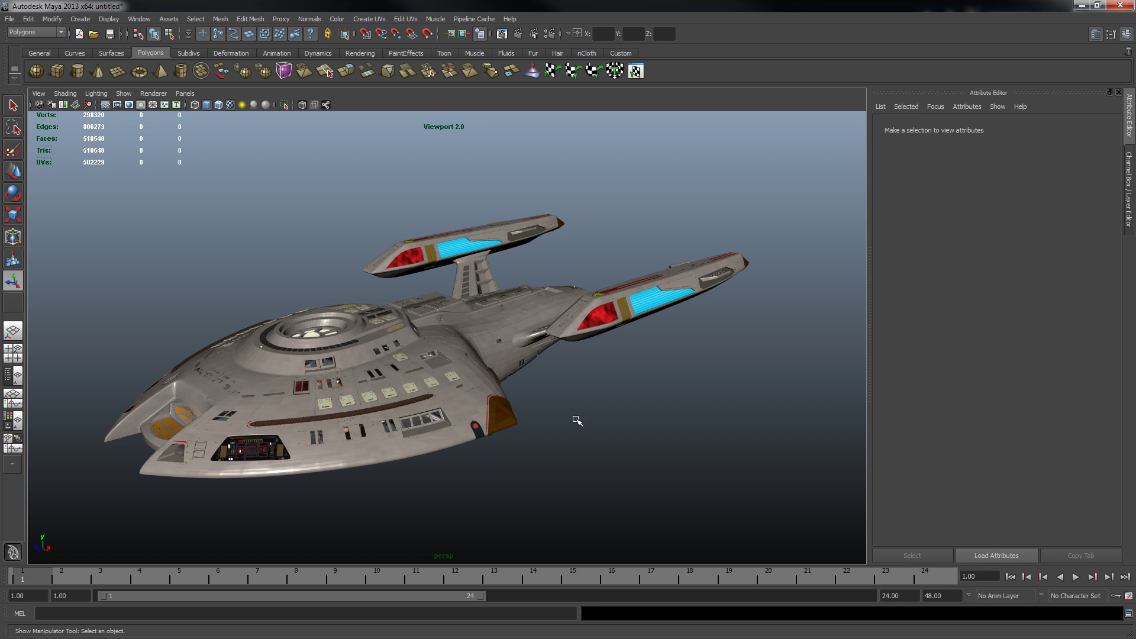
Export the entire scene in OBJexport format as TutorialNova into the Nova-class folder.
left_click(14, 20)
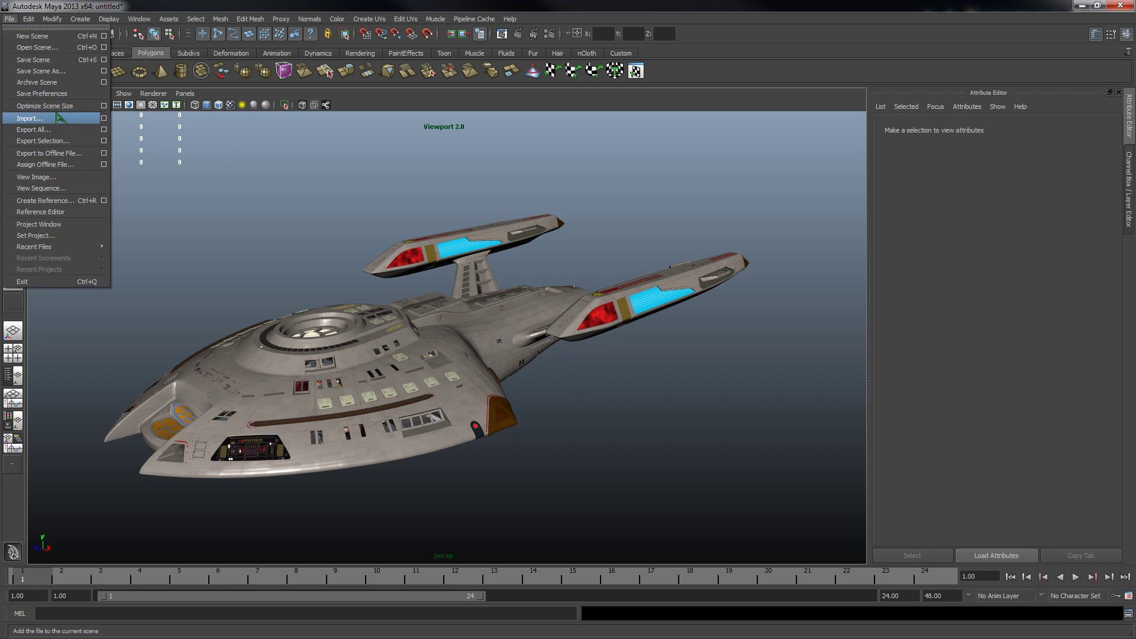
left_click(67, 130)
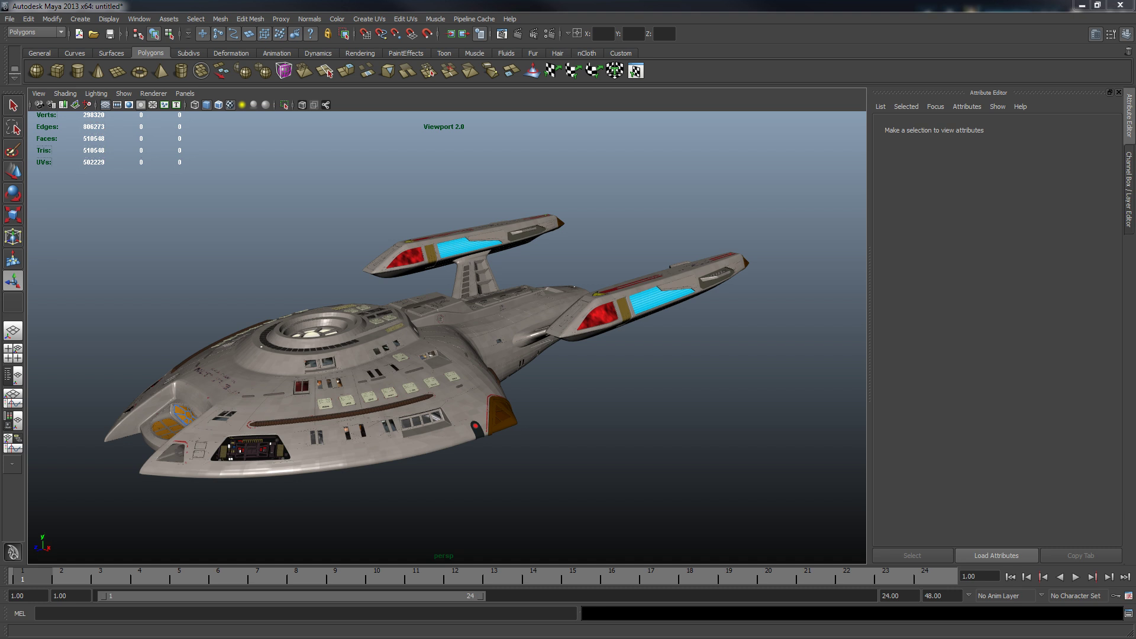
left_click_drag(337, 217, 871, 170)
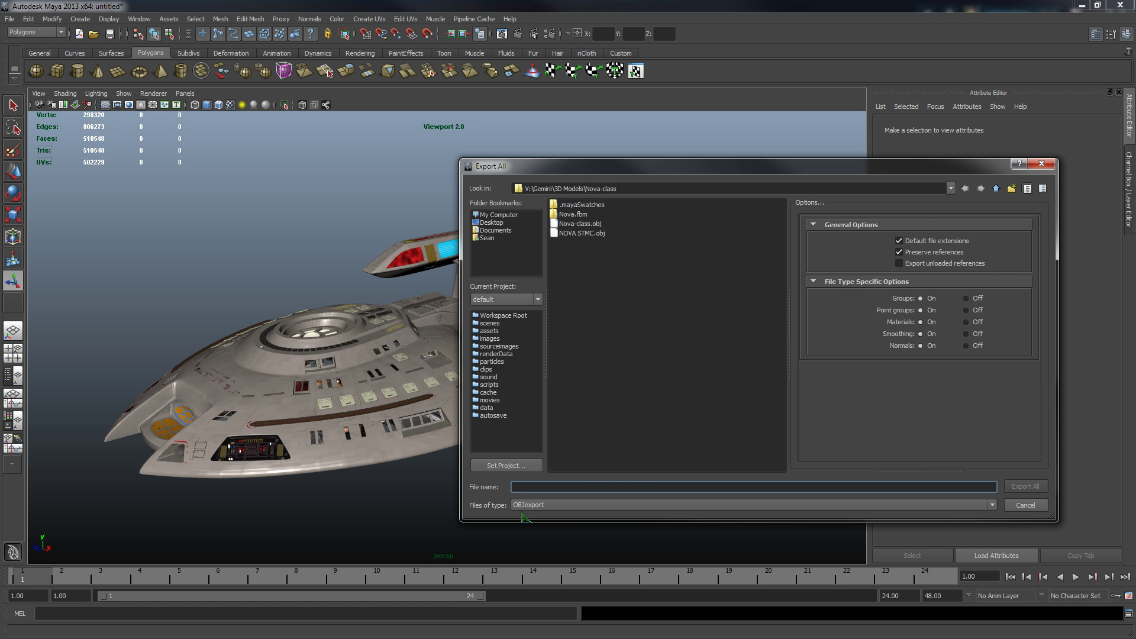
left_click(555, 507)
left_click(554, 508)
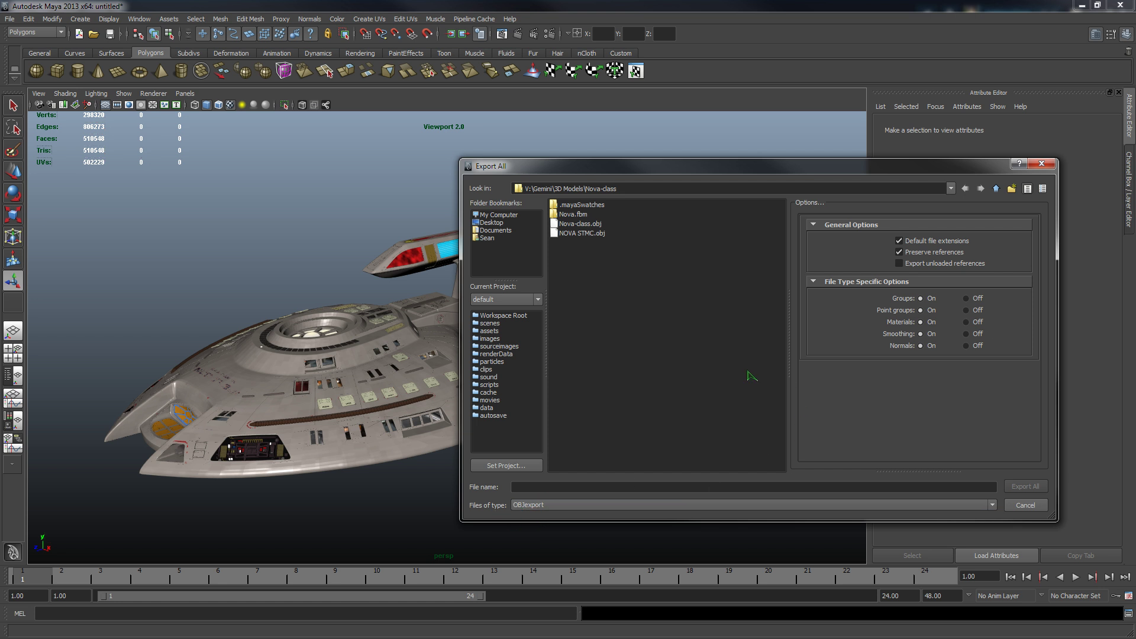
left_click(572, 487)
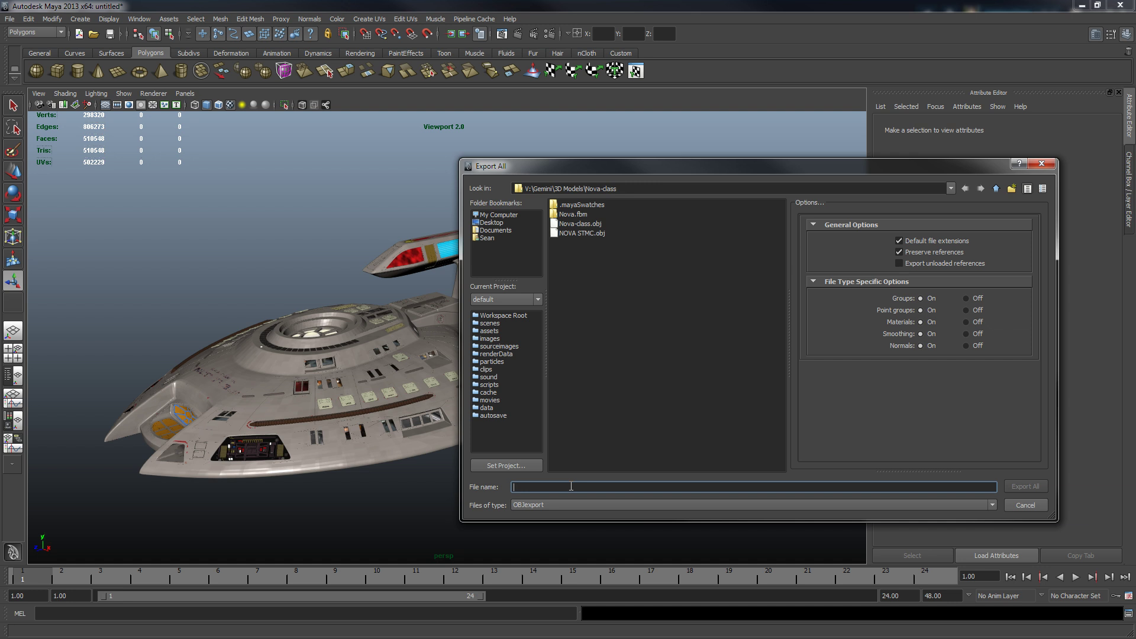
type("TutorialNova")
key("Return")
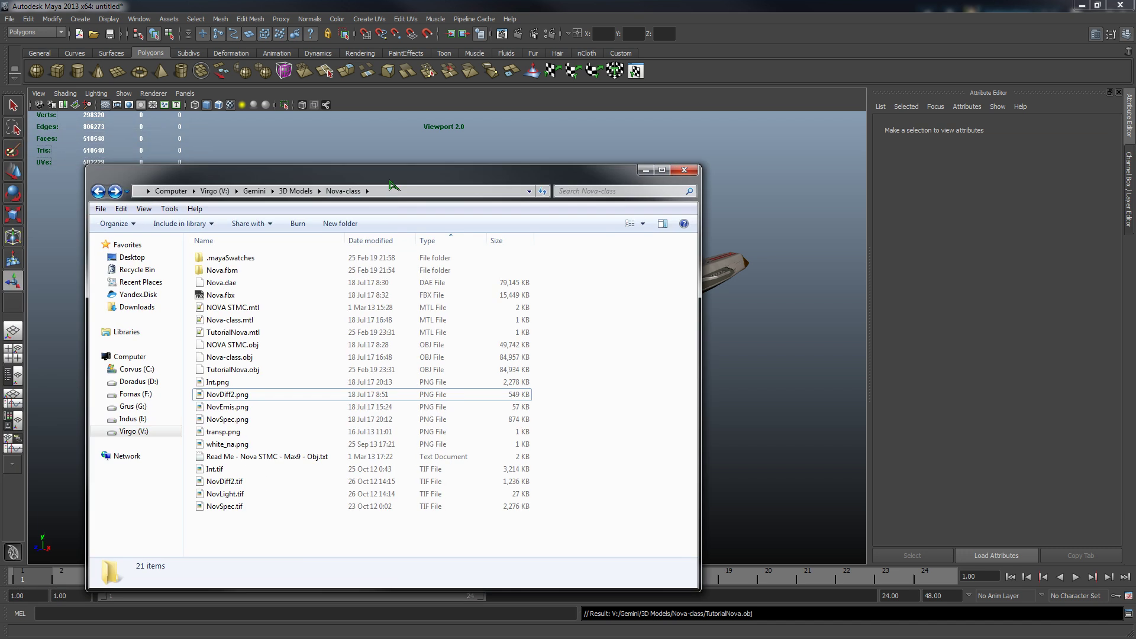
Check the exported TutorialNova.obj and TutorialNova.mtl files in the Nova-class folder window.
left_click_drag(384, 198, 675, 127)
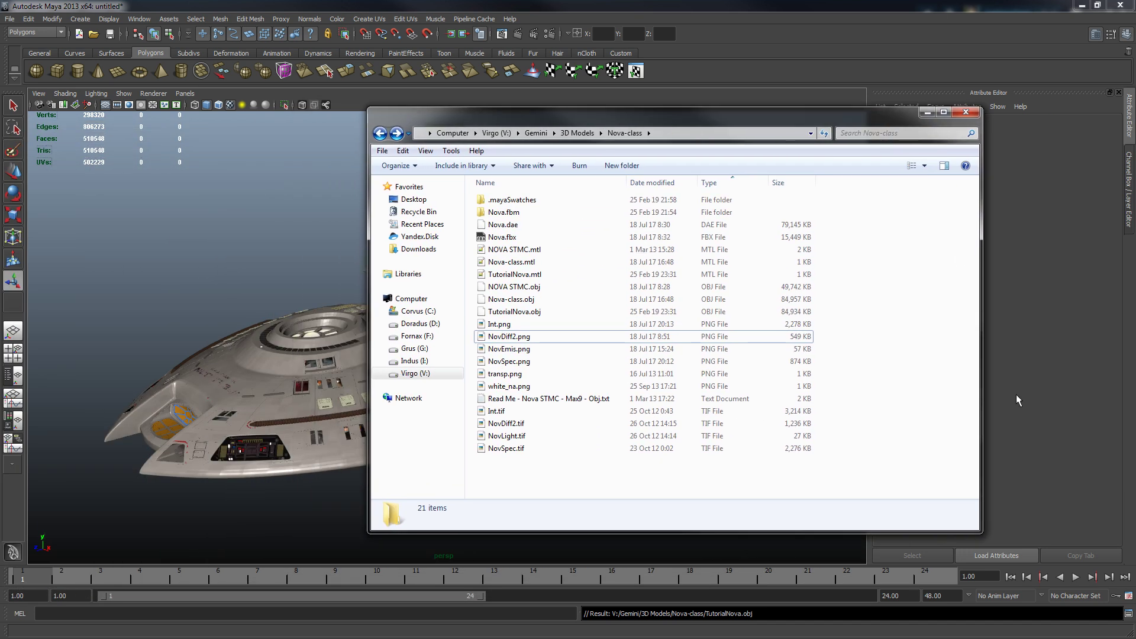
left_click(542, 314)
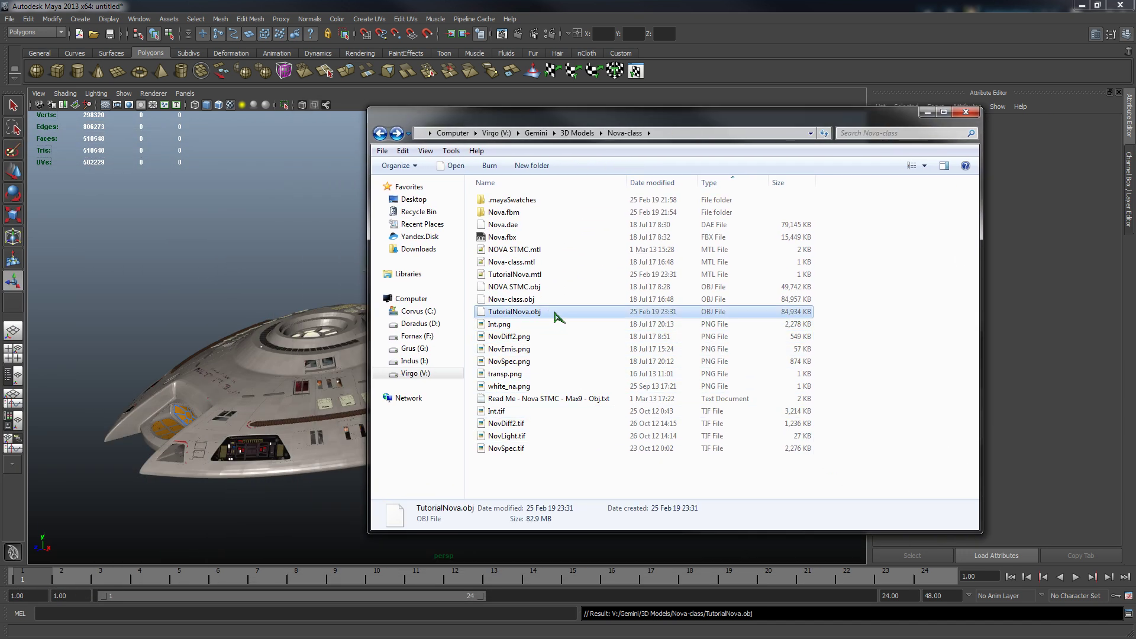
left_click(541, 276)
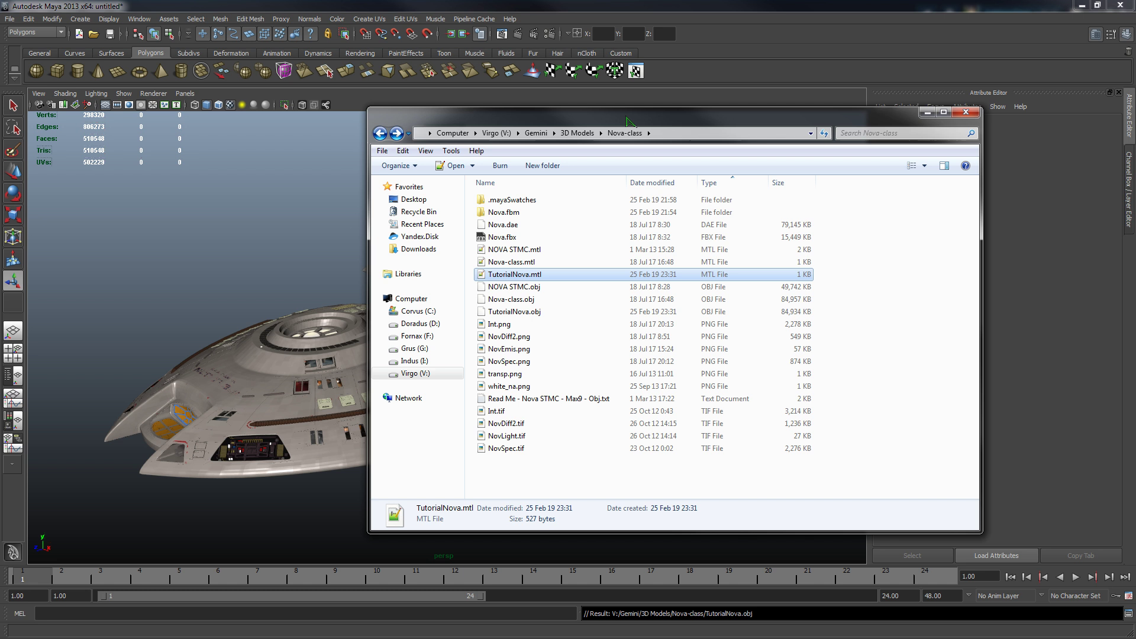
Arrange the Nova-class and SpaceEngine 0.9.8.0e Vanilla folder windows side by side and open addons\Tutorial in the SpaceEngine one.
left_click_drag(628, 122, 308, 132)
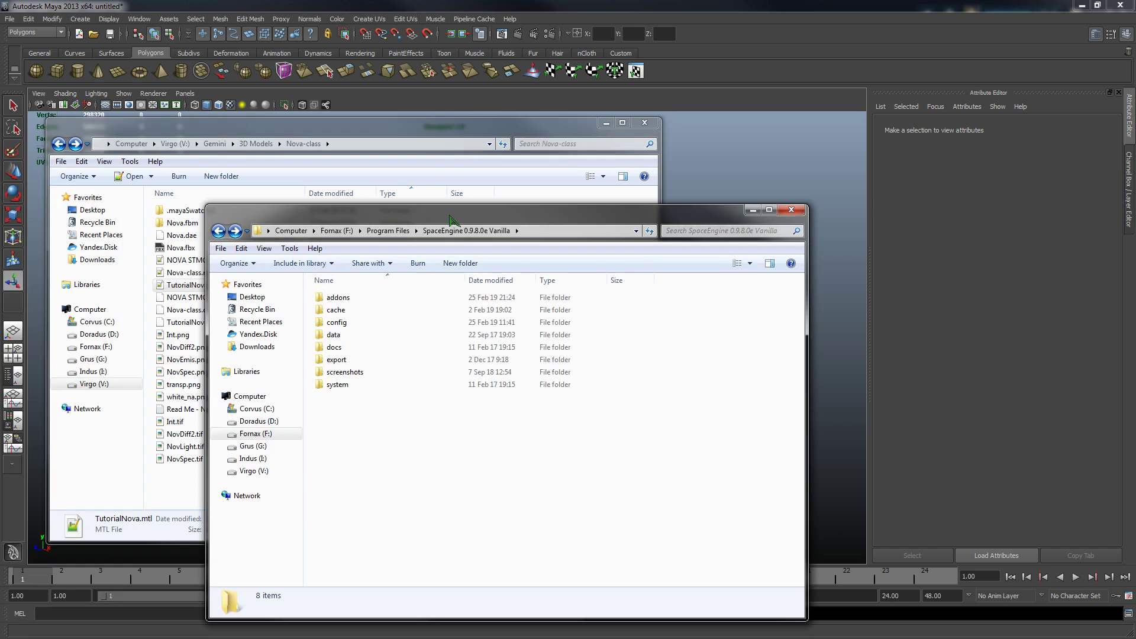
left_click_drag(450, 191, 694, 129)
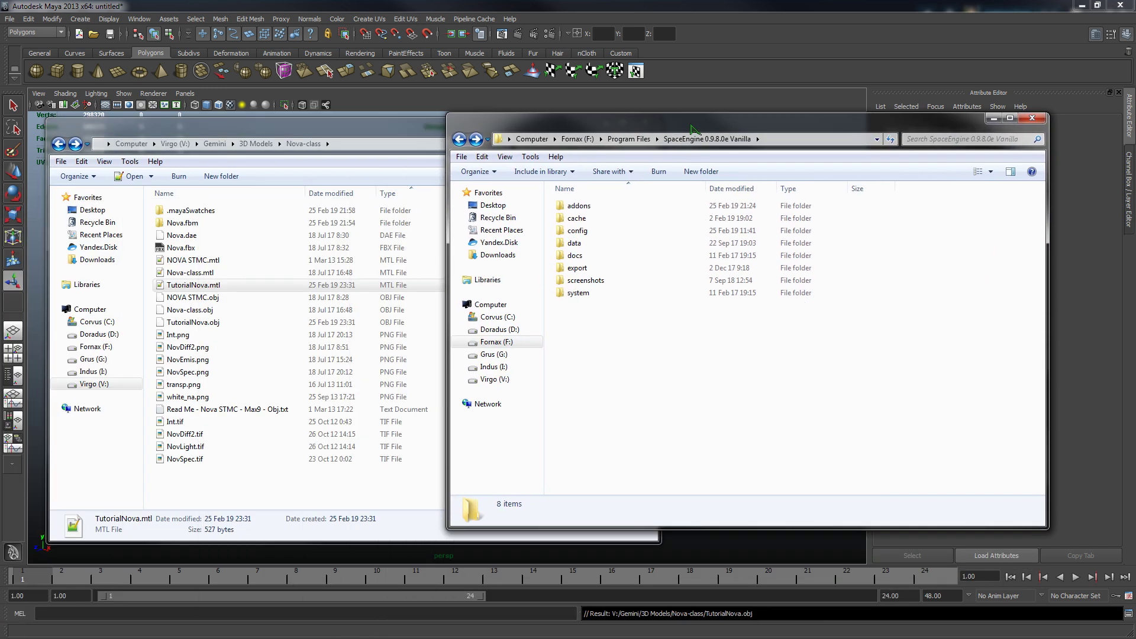
double_click(595, 207)
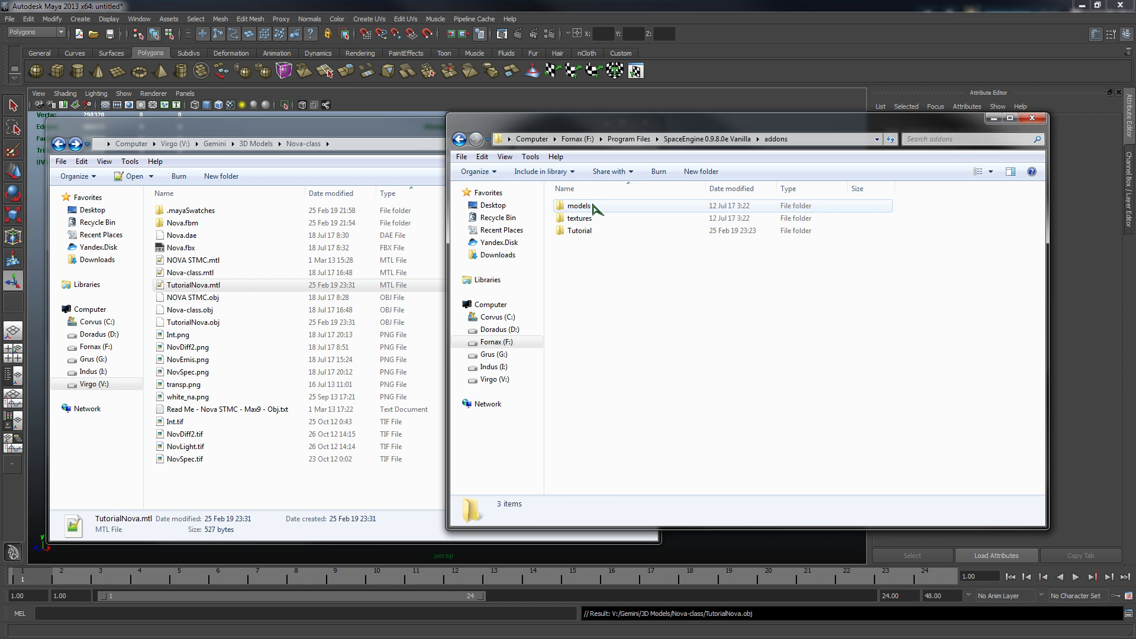
double_click(603, 235)
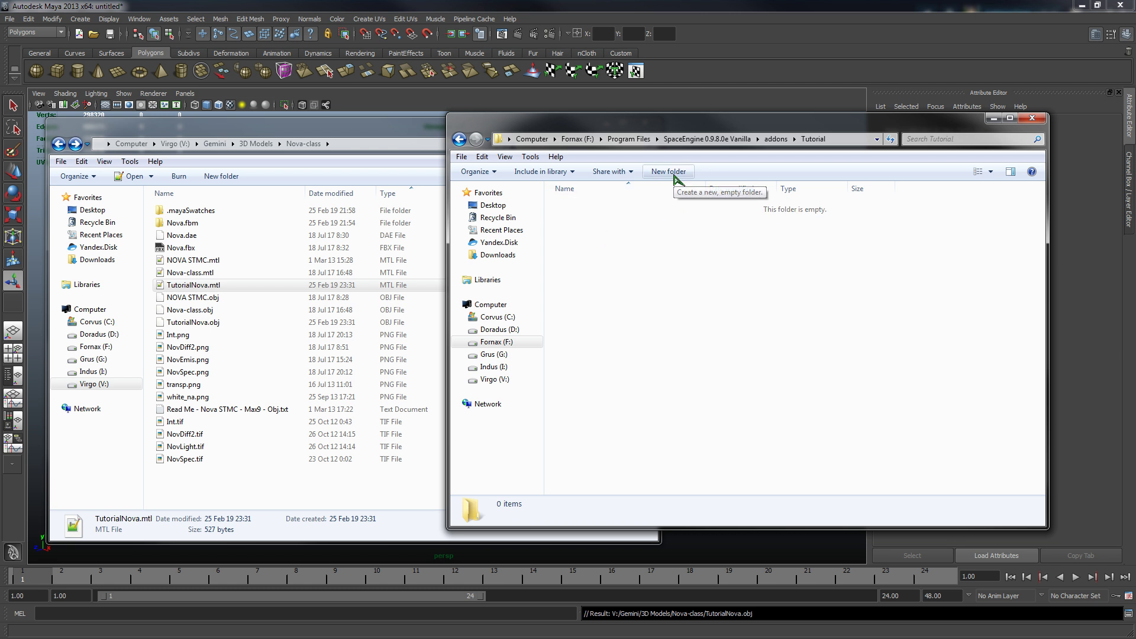
Create two folders named models and textures inside the Tutorial addon folder.
left_click(677, 178)
type("mo")
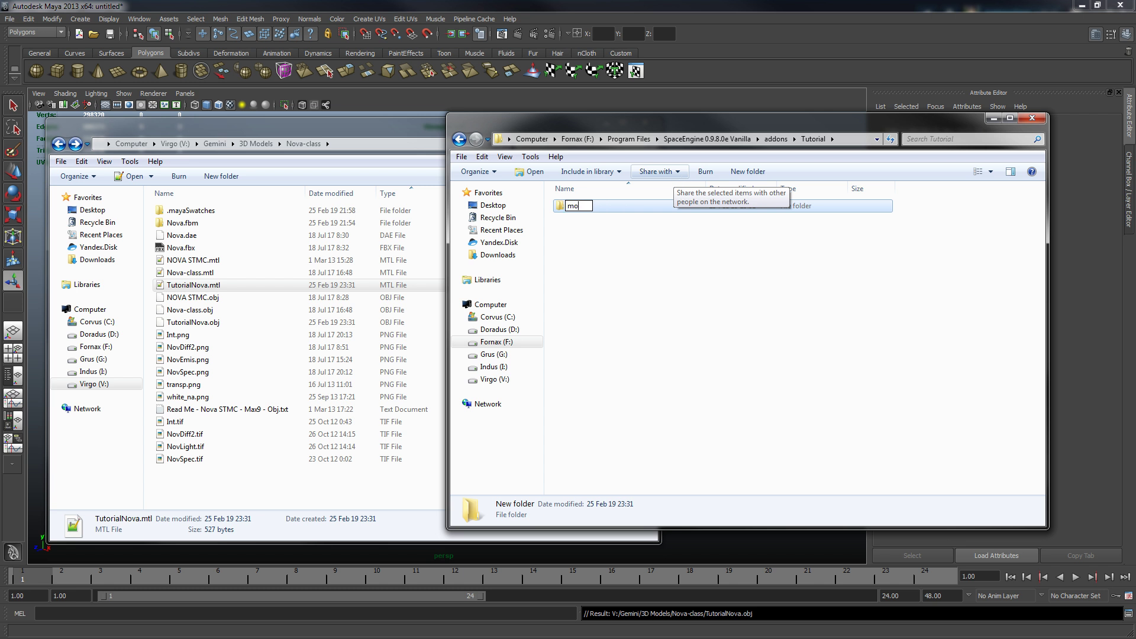
type("dels")
key("Return")
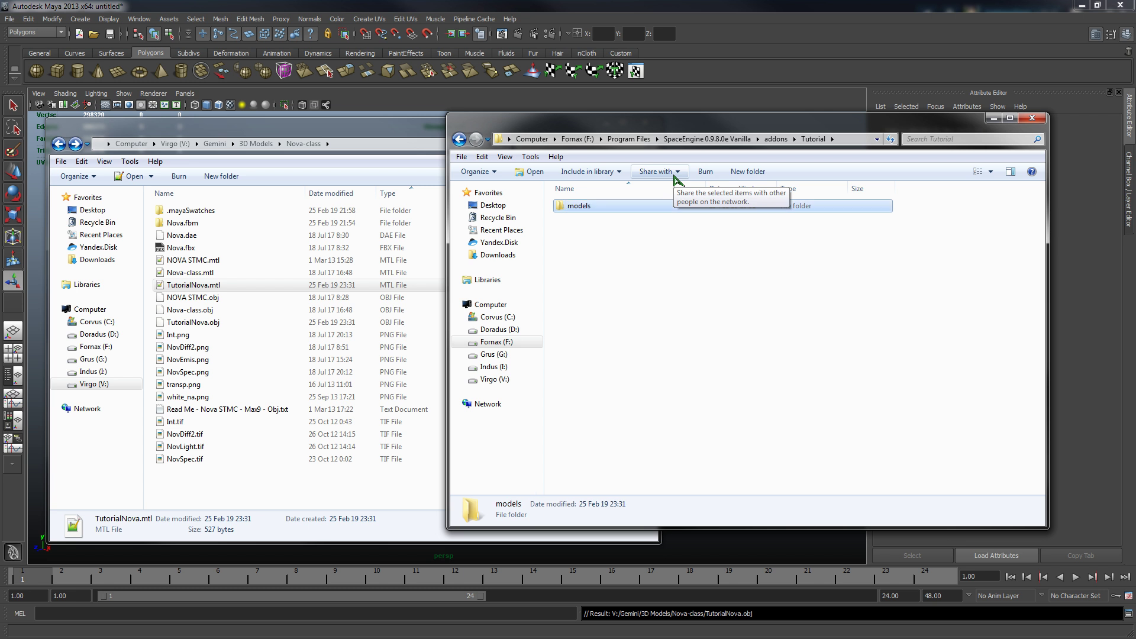
left_click(736, 179)
type("textures")
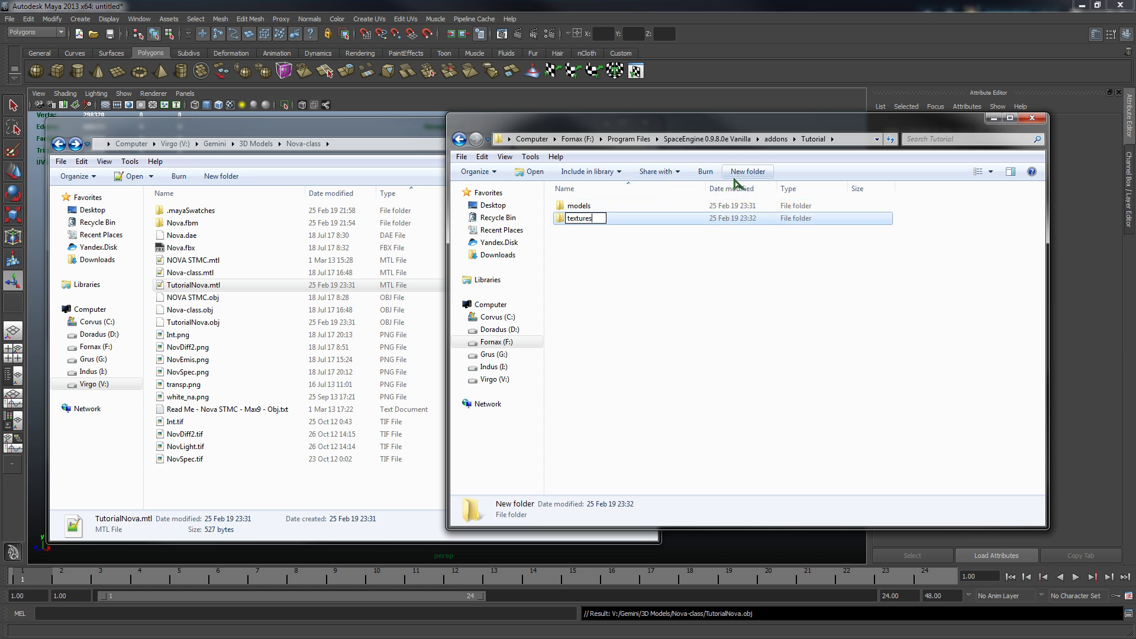
key("Return")
Create a folder named spacecraft inside the Tutorial addon's models folder.
double_click(662, 208)
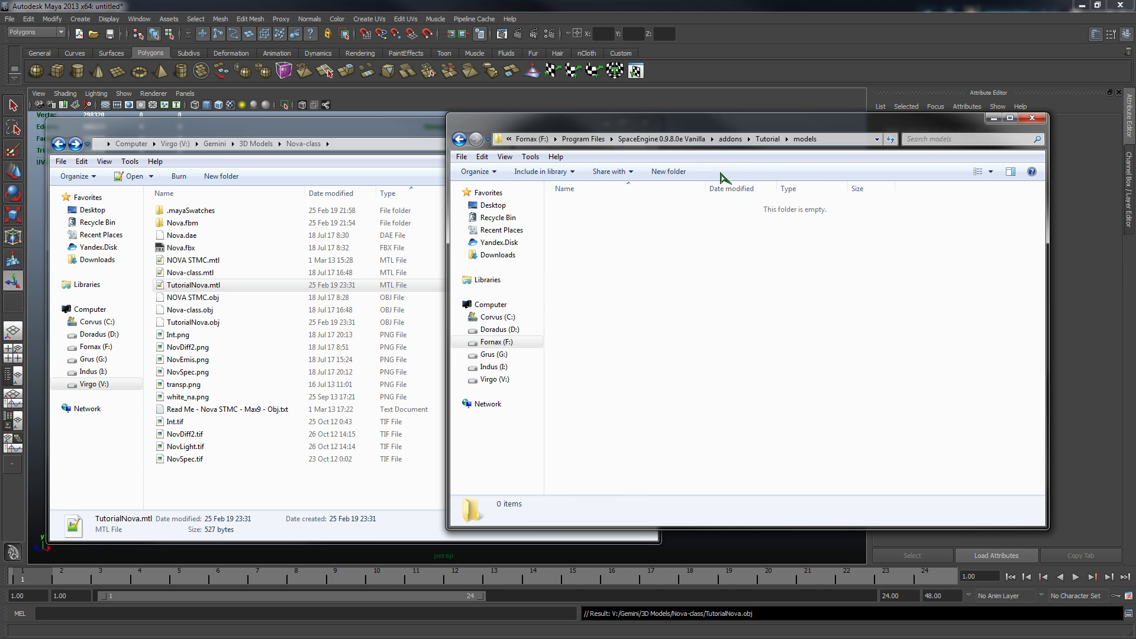
key("ctrl+shift+n")
type("spacecraft")
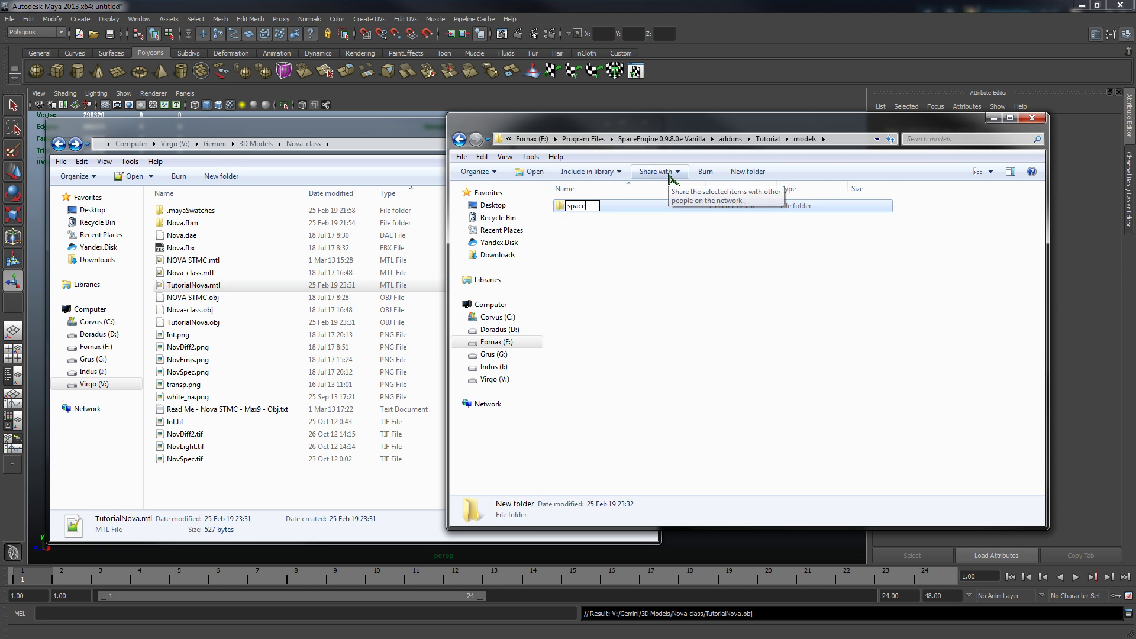
key("Return")
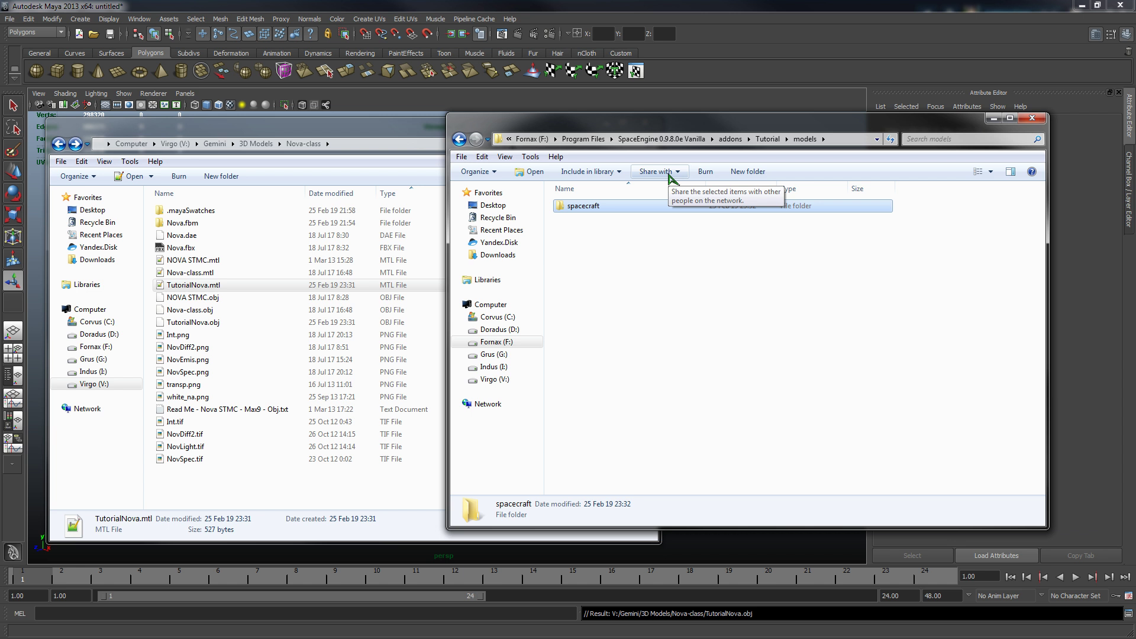
Create a folder named spacecraft inside the Tutorial addon's textures folder and return to the Tutorial folder.
key("BackSpace")
double_click(571, 223)
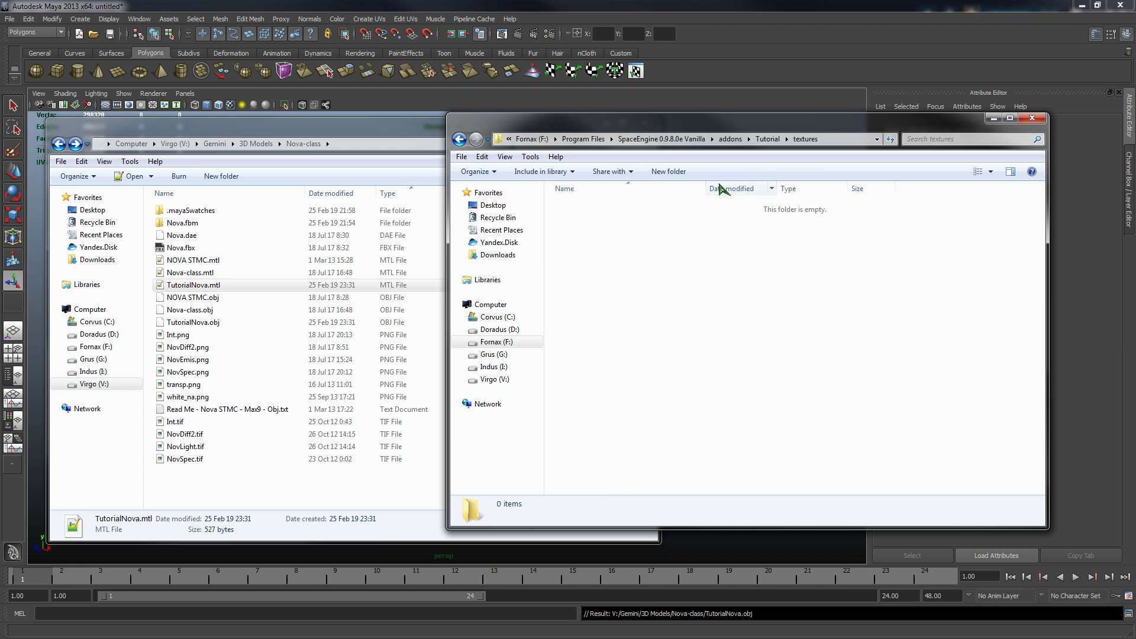
left_click(673, 177)
type("spacecraf")
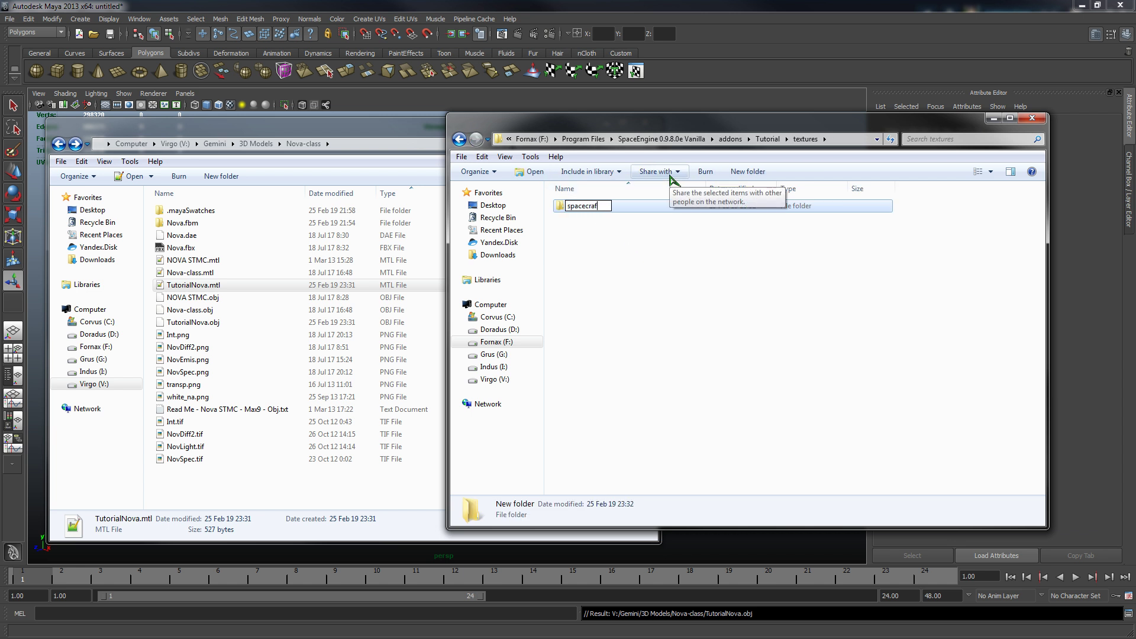
type("t")
key("Return")
key("BackSpace")
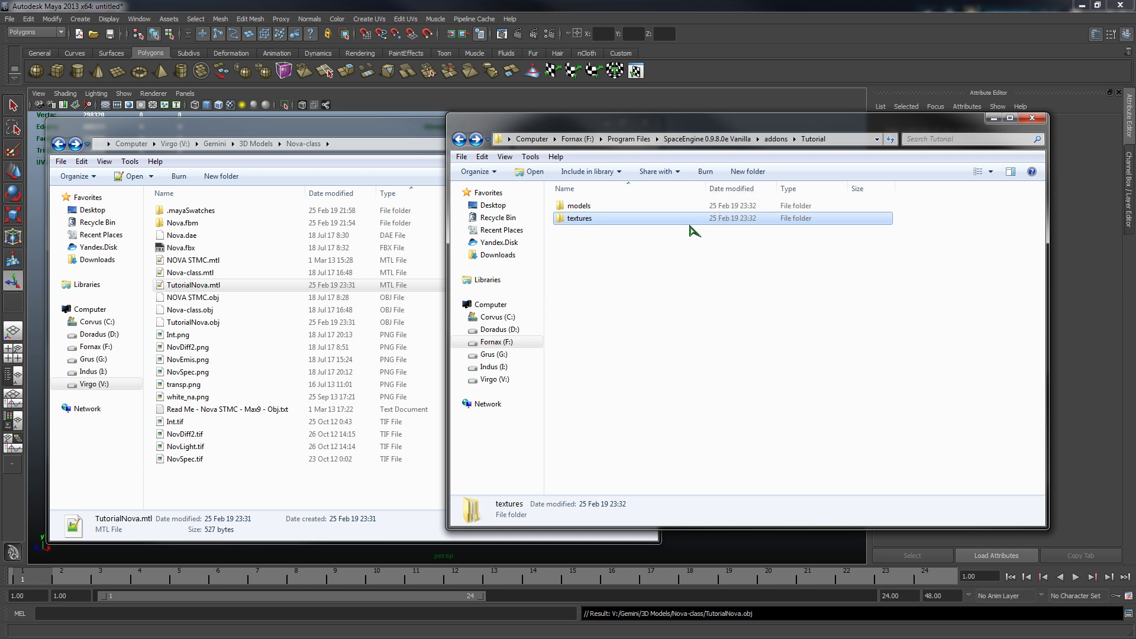
Copy TutorialNova.obj from the Nova-class folder into the Tutorial addon's models\spacecraft folder.
double_click(615, 210)
double_click(618, 208)
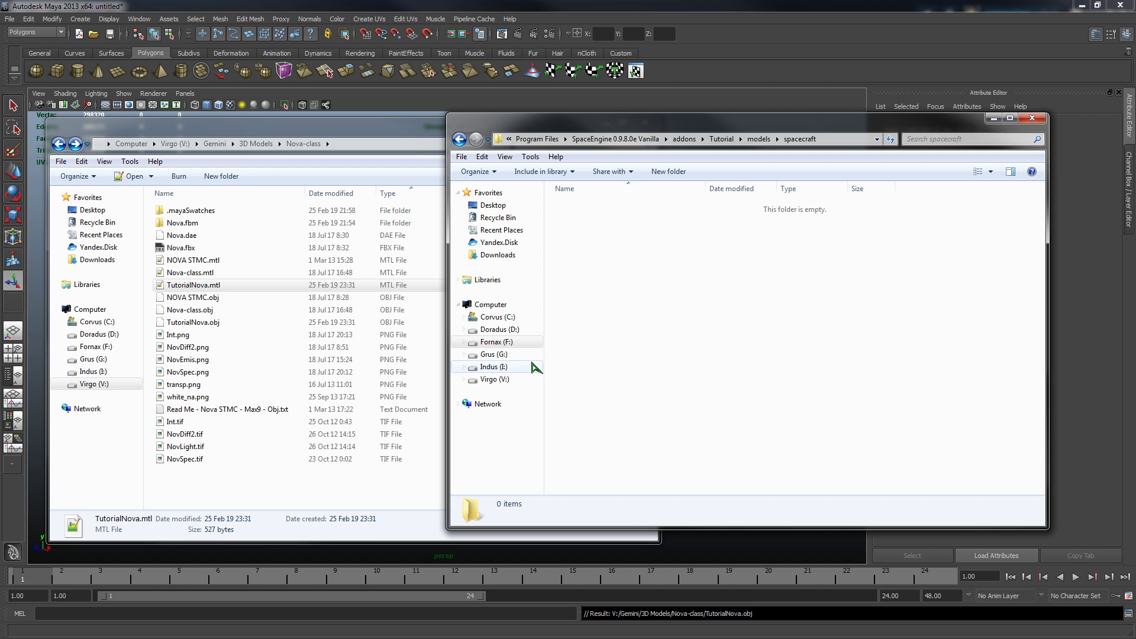
left_click_drag(204, 323, 678, 265)
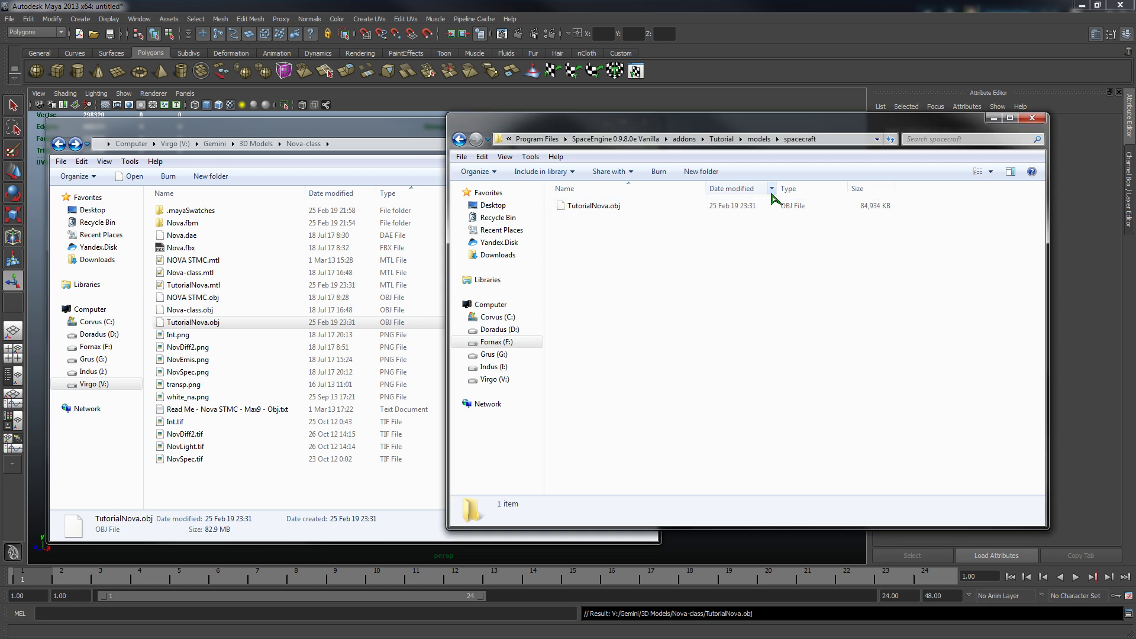
Copy TutorialNova.mtl from the Nova-class folder into the Tutorial addon's textures\spacecraft folder.
left_click(721, 139)
double_click(621, 220)
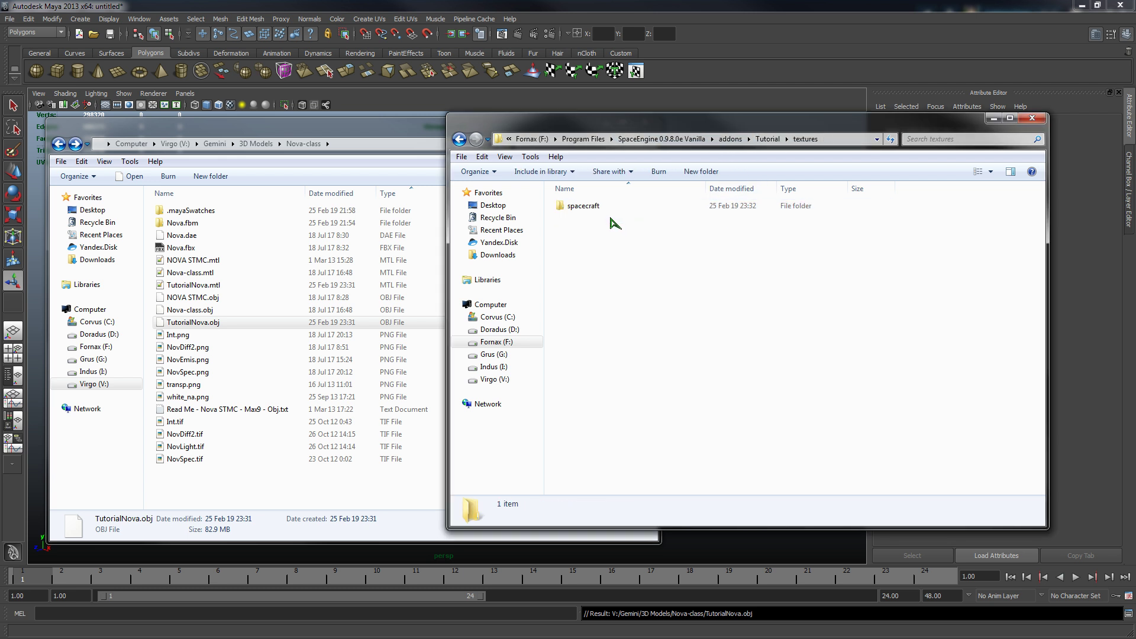
double_click(607, 207)
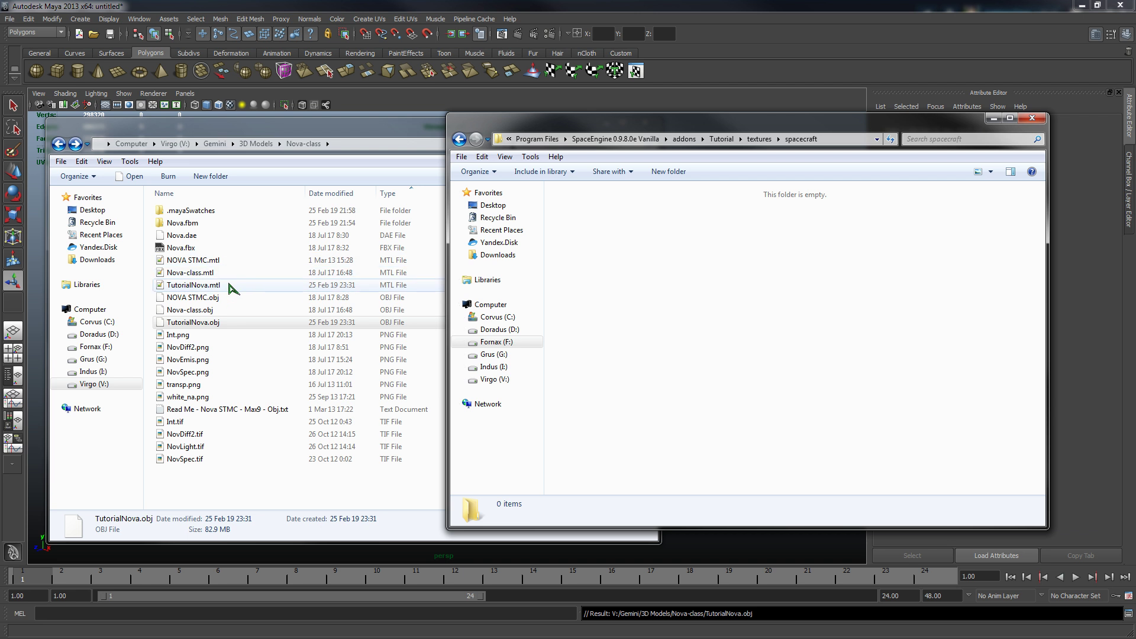
left_click_drag(211, 293, 796, 320)
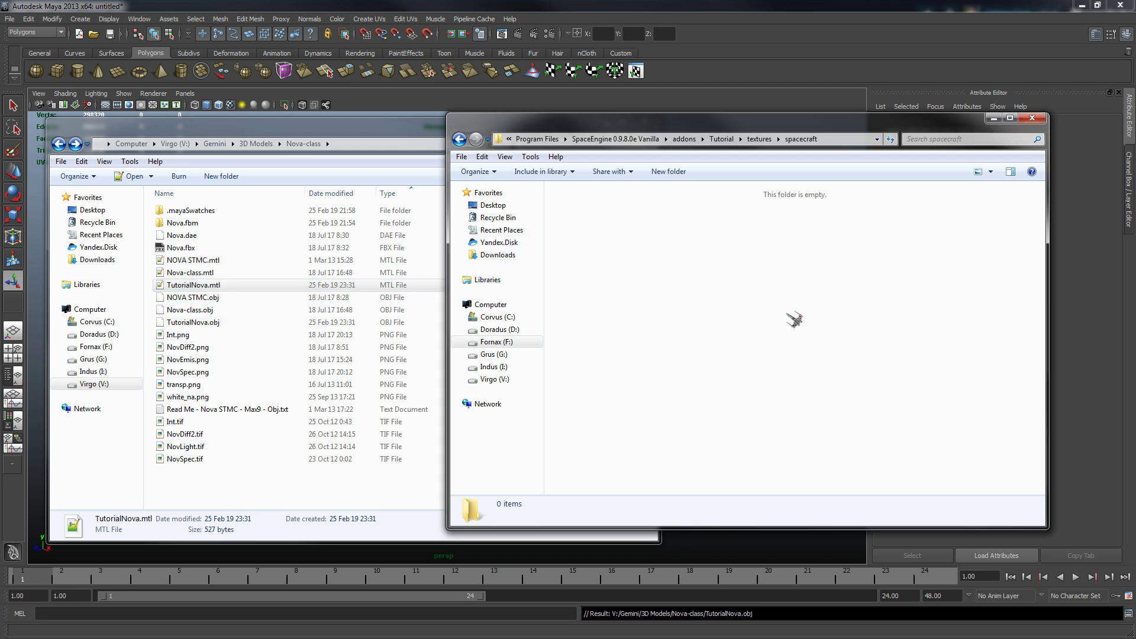
Copy the six PNG textures from the Nova-class folder, Int.png through white_na.png, into the Tutorial addon's textures\spacecraft folder.
left_click(205, 335)
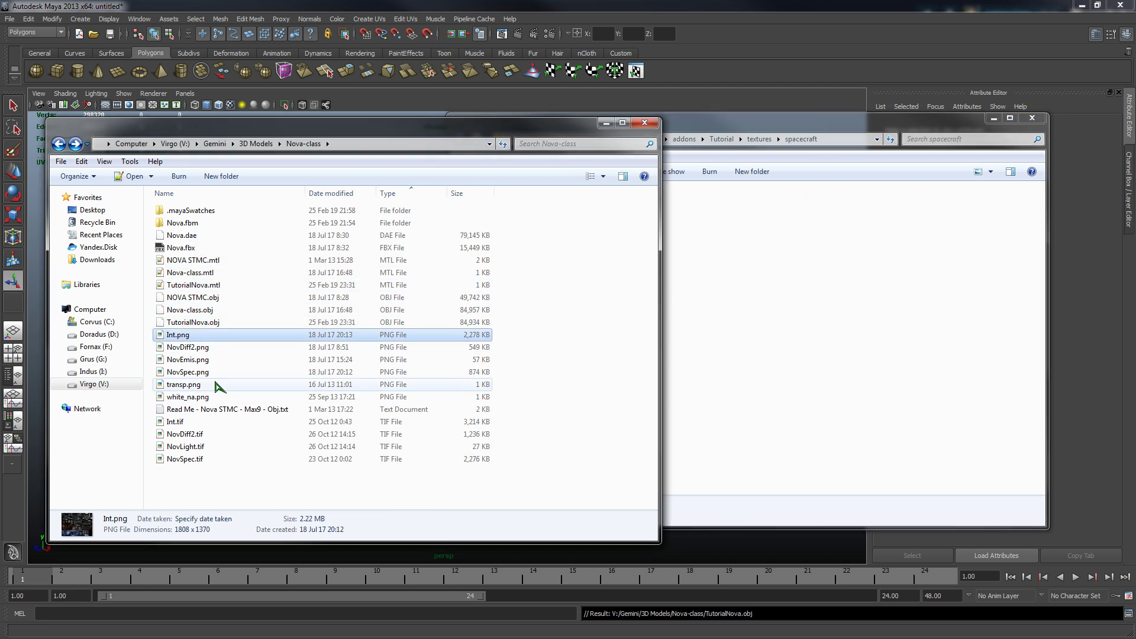
left_click(219, 410, "shift")
left_click(219, 410, "ctrl")
left_click_drag(186, 348, 801, 330)
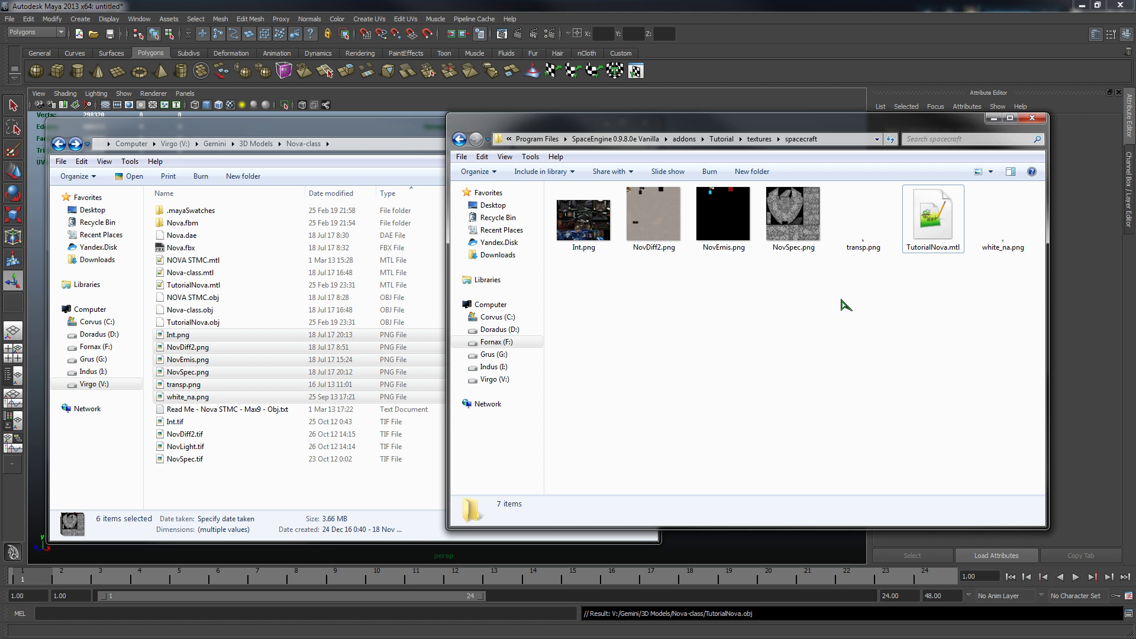
Paste the copied Shuttle.sss into the Tutorial addon's models\spacecraft folder.
key("alt+Up")
key("alt+Up")
key("alt+Right")
key("alt+Right")
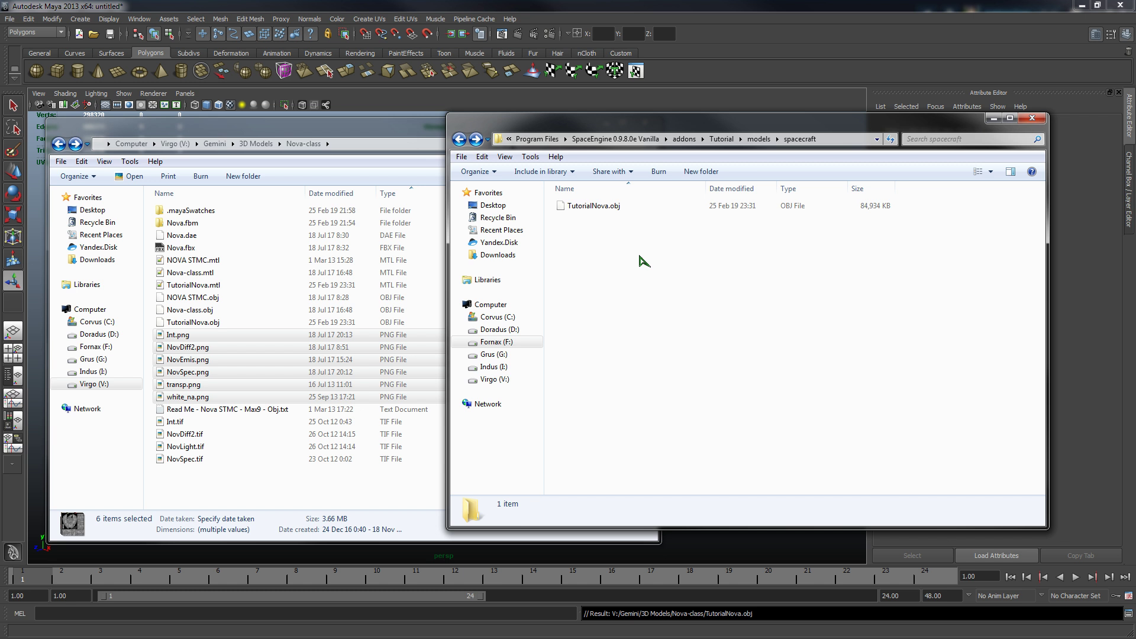
key("ctrl+v")
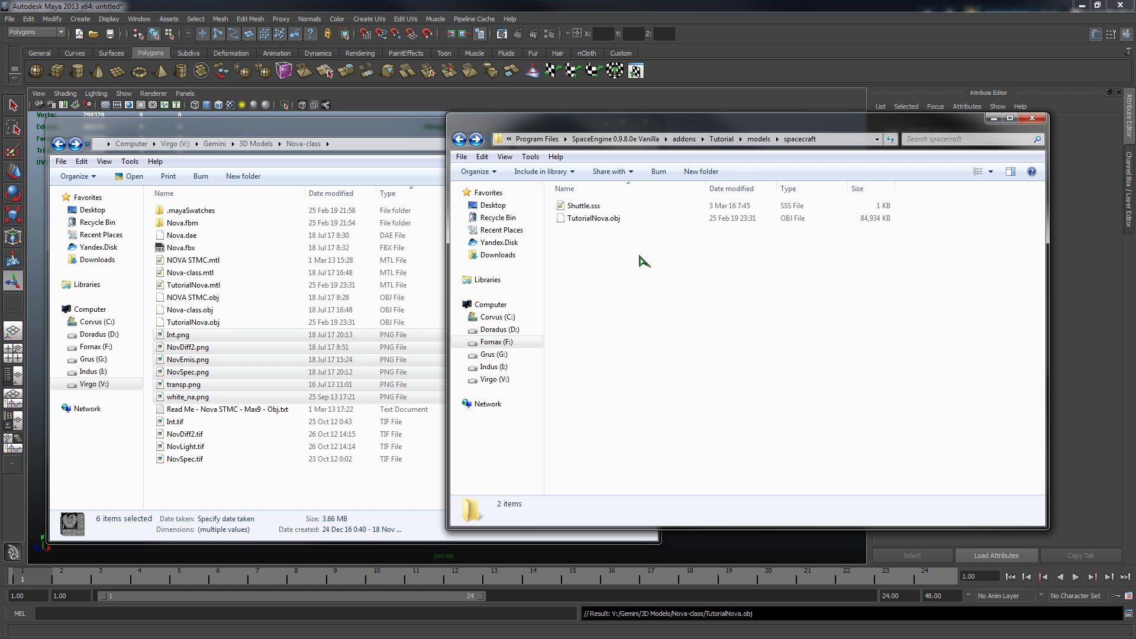
Rename Shuttle.sss in the models\spacecraft folder as TutorialNova.sss.
left_click(600, 209)
left_click(593, 203)
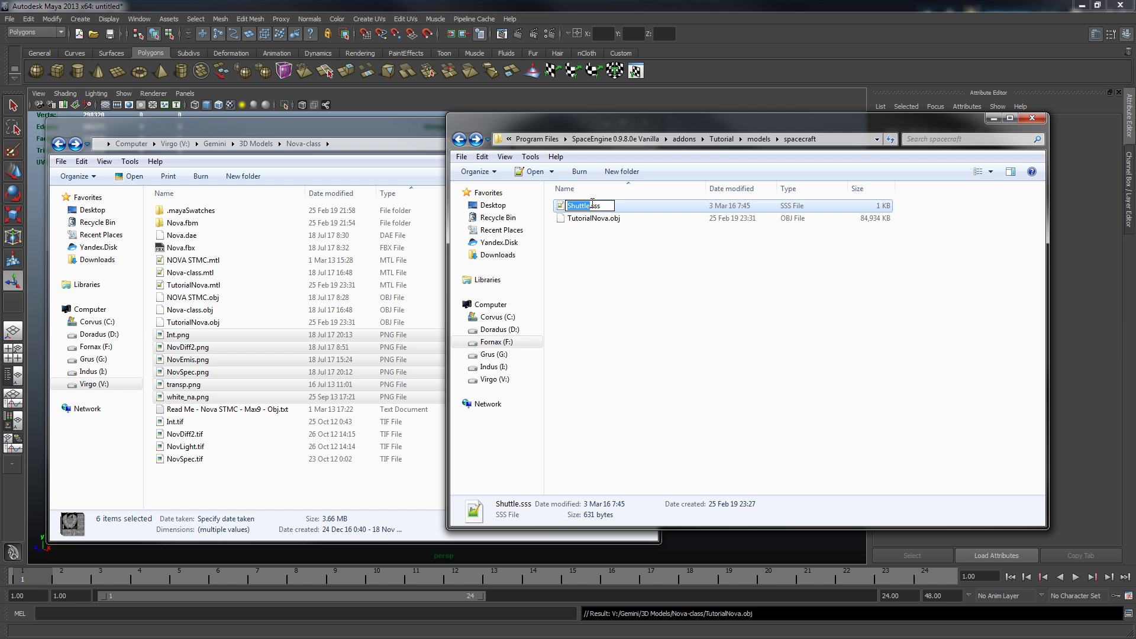
type("TutorialNova")
key("Return")
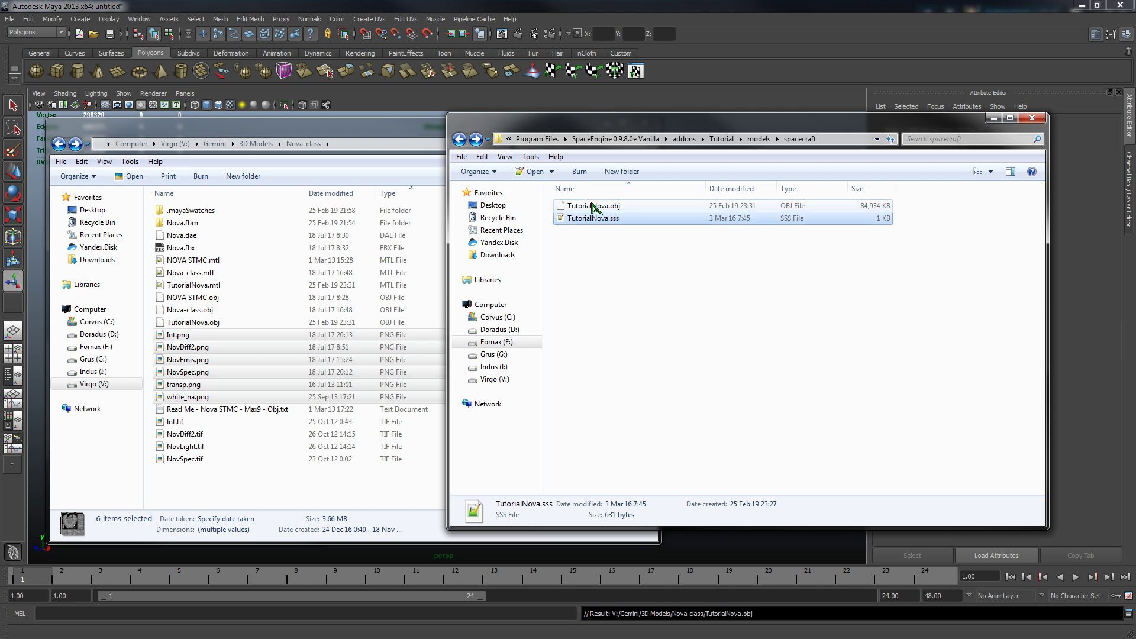
Close the outdated TutorialNova.sss in Notepad++ and open the renamed TutorialNova.sss from the models\spacecraft folder.
key("alt+Tab")
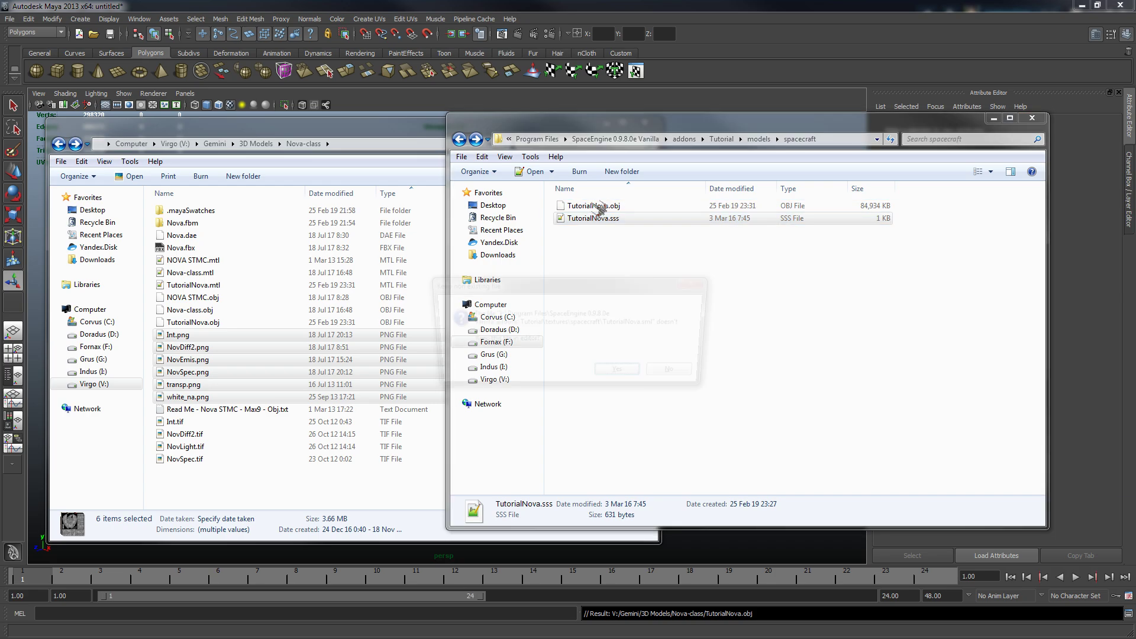
left_click(681, 375)
left_click(684, 378)
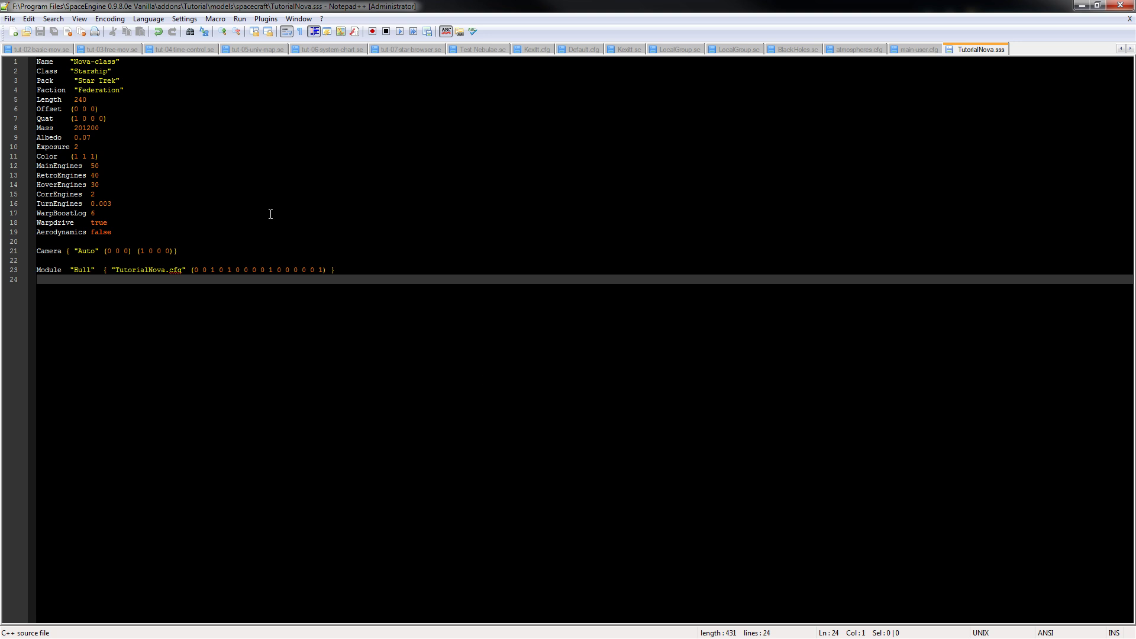
left_click(1010, 50)
left_click(1082, 6)
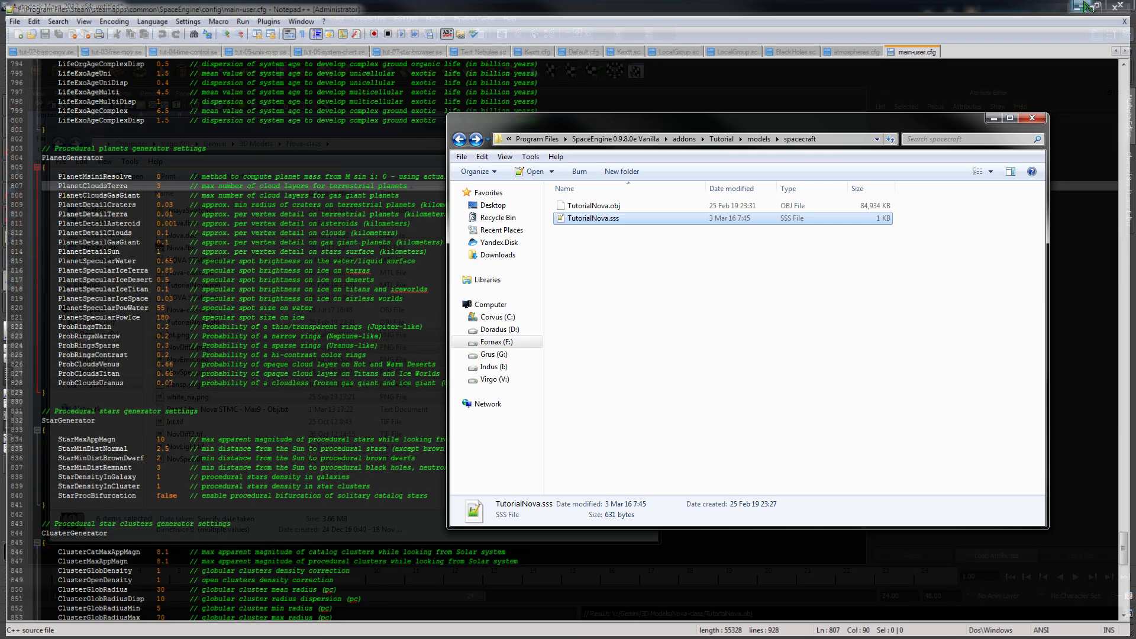
double_click(592, 219)
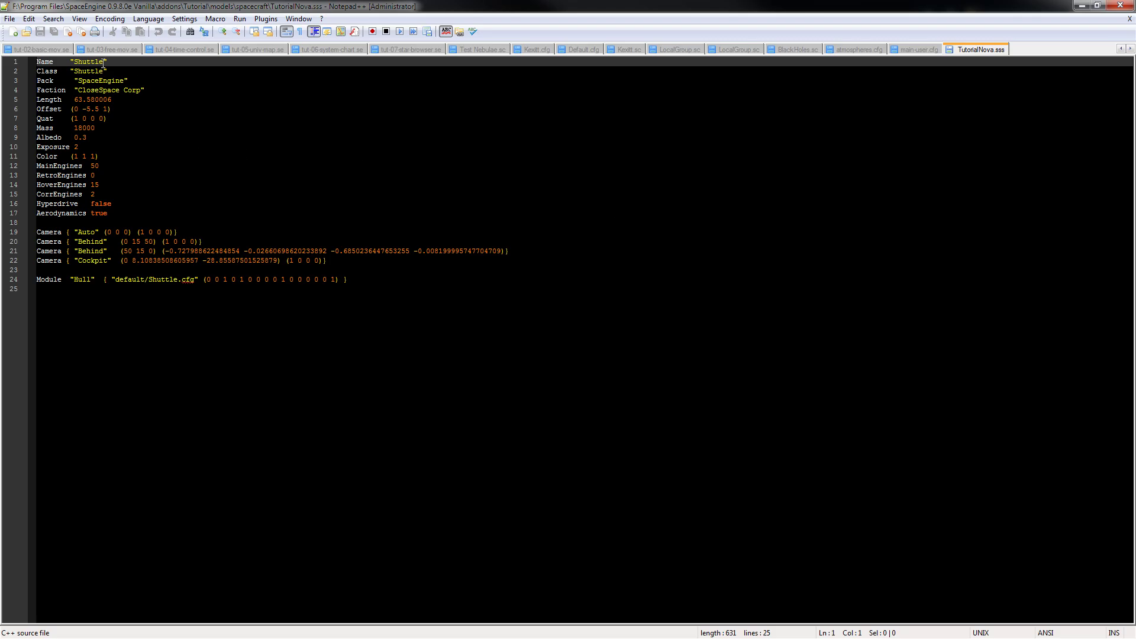
Delete the two Behind camera lines and the Cockpit camera line, keeping only the Auto camera.
left_click_drag(104, 61, 73, 56)
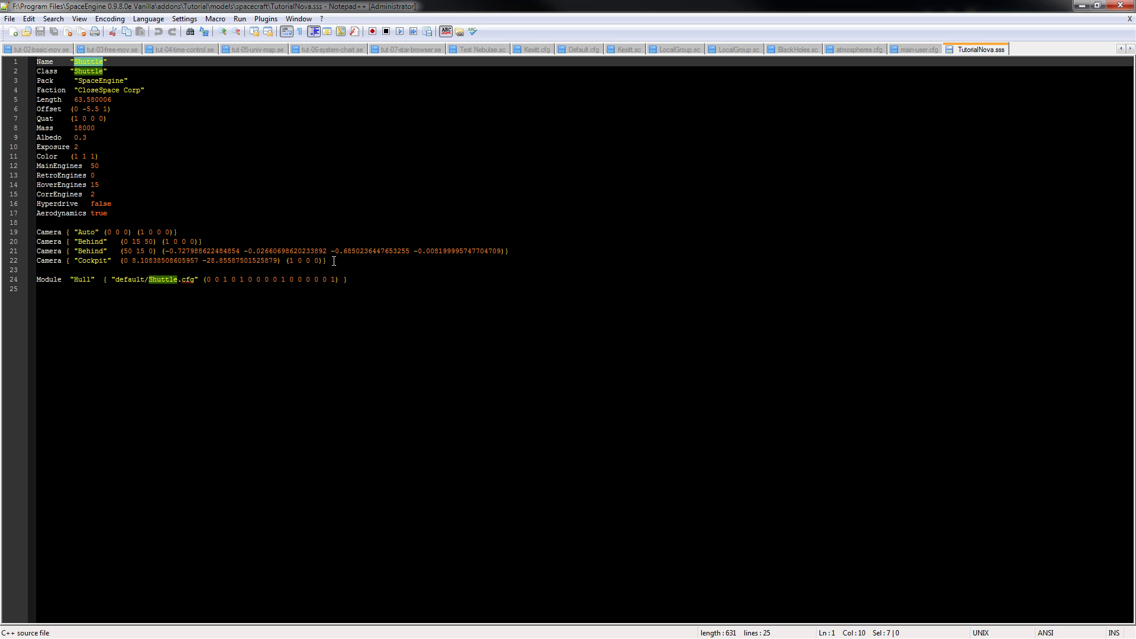
left_click_drag(342, 261, 5, 241)
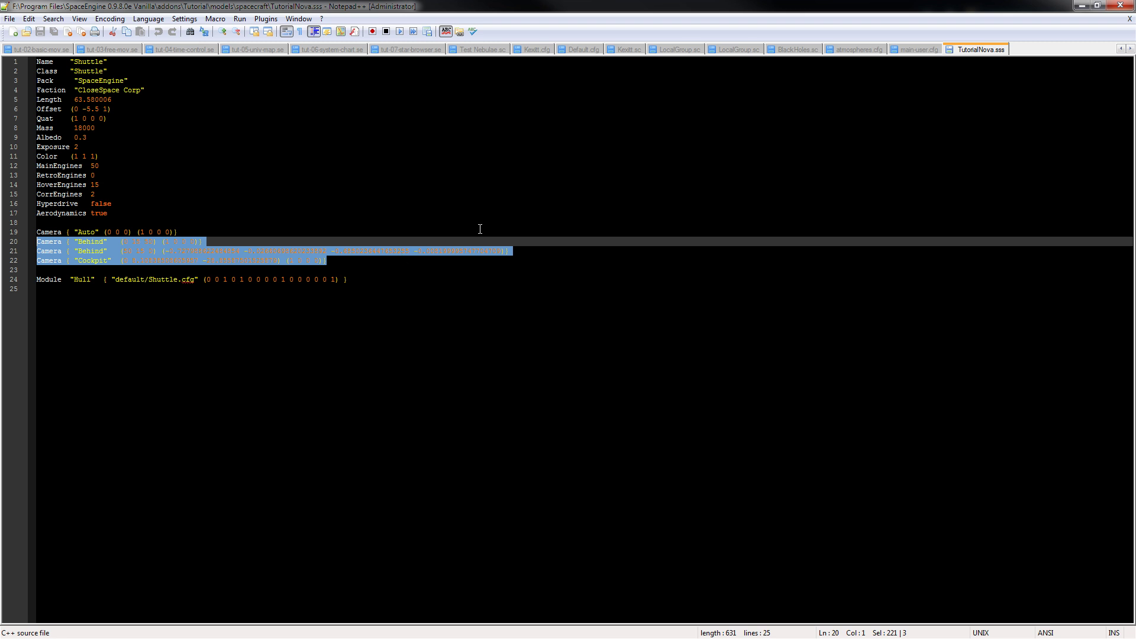
key("Delete")
key("BackSpace")
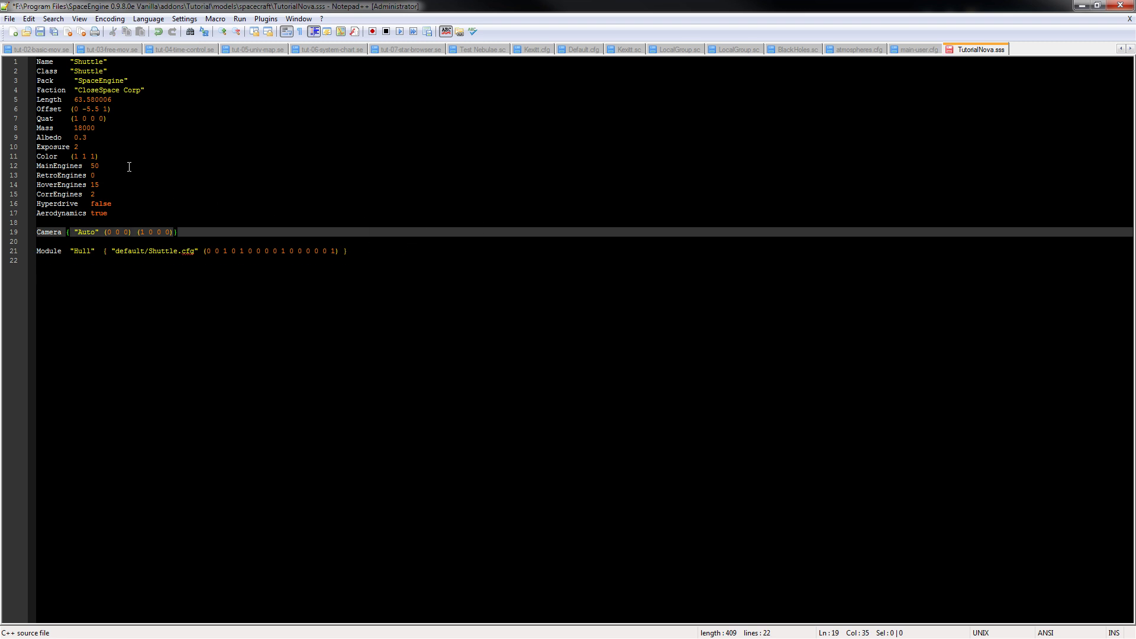
Set the spacecraft's Albedo to 0.07.
left_click(214, 135)
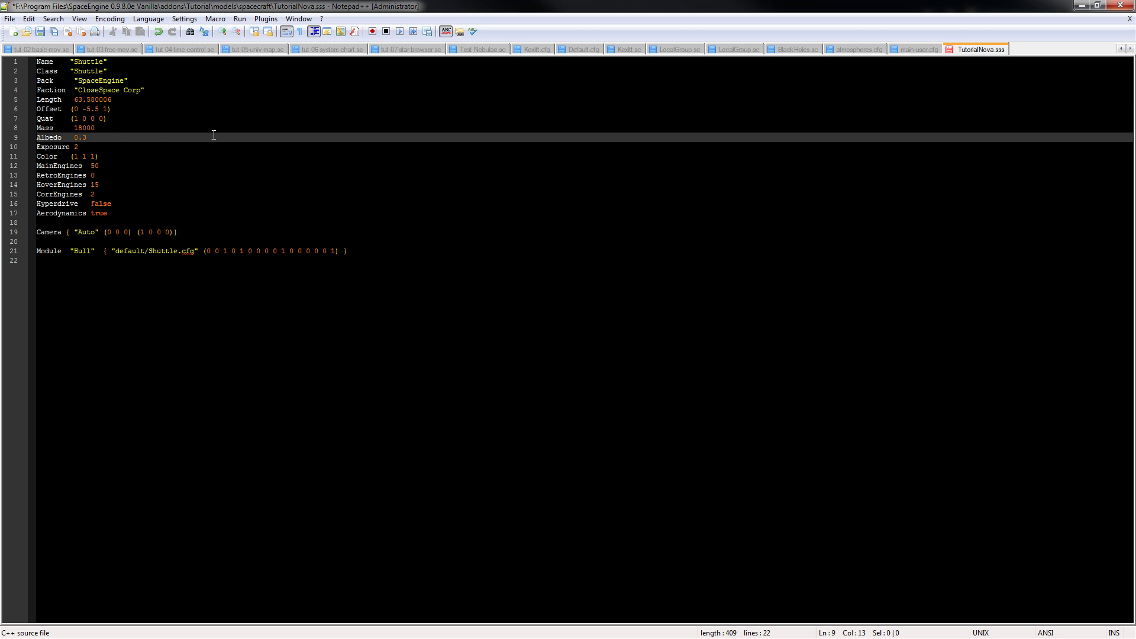
key("BackSpace")
type("07")
left_click(114, 129)
key("shift+Left")
key("shift+Left")
key("shift+Left")
key("shift+Left")
key("shift+Left")
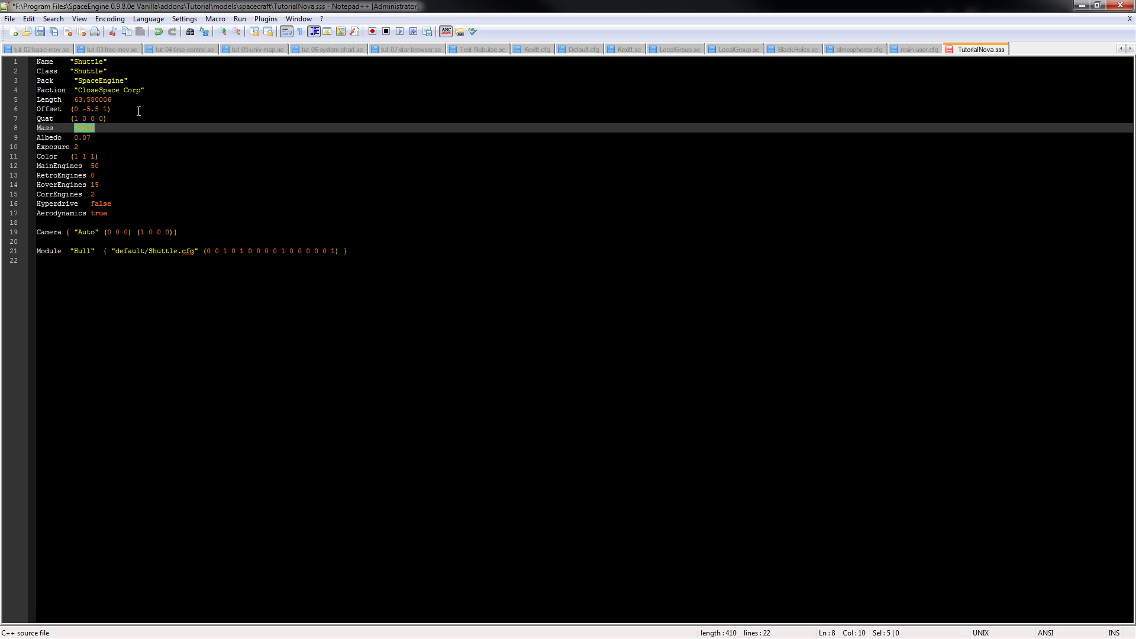
Change the spacecraft's Name to "Nova-class".
left_click_drag(105, 62, 75, 58)
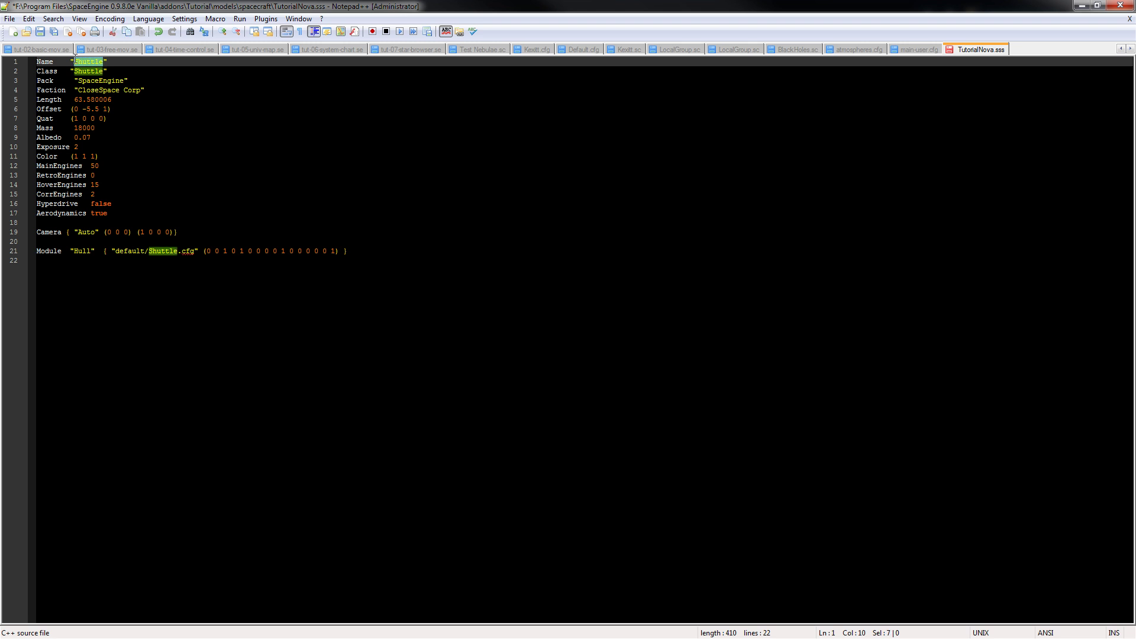
type("Nova-cla")
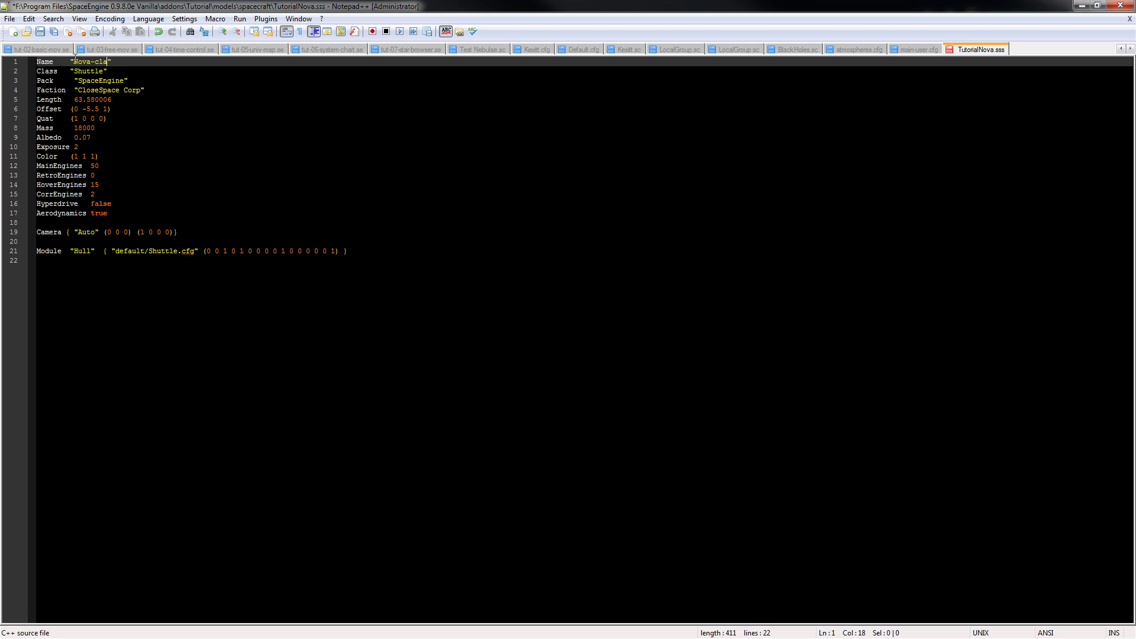
type("ss")
Change the spacecraft's Class to "Starship".
key("Down")
key("BackSpace")
key("BackSpace")
key("BackSpace")
key("BackSpace")
key("BackSpace")
key("BackSpace")
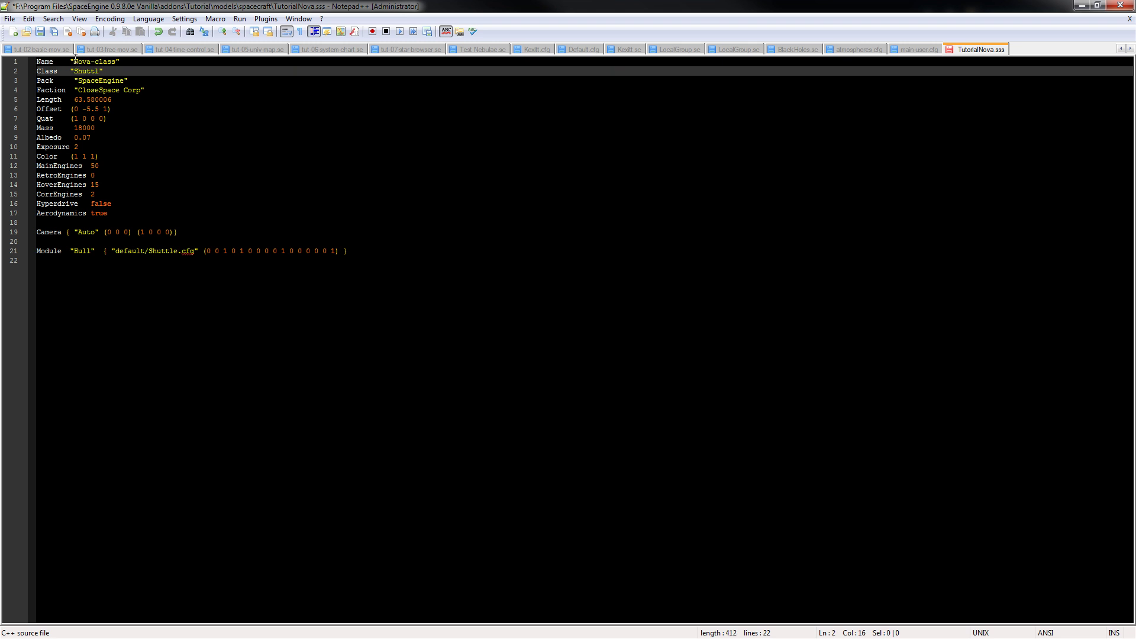
type("tarsh")
type("o")
type("p")
Change the spacecraft's Pack to "Star Trek".
key("Down")
key("Right")
key("Right")
key("BackSpace")
key("BackSpace")
key("BackSpace")
key("BackSpace")
key("BackSpace")
key("BackSpace")
key("BackSpace")
key("BackSpace")
key("BackSpace")
key("BackSpace")
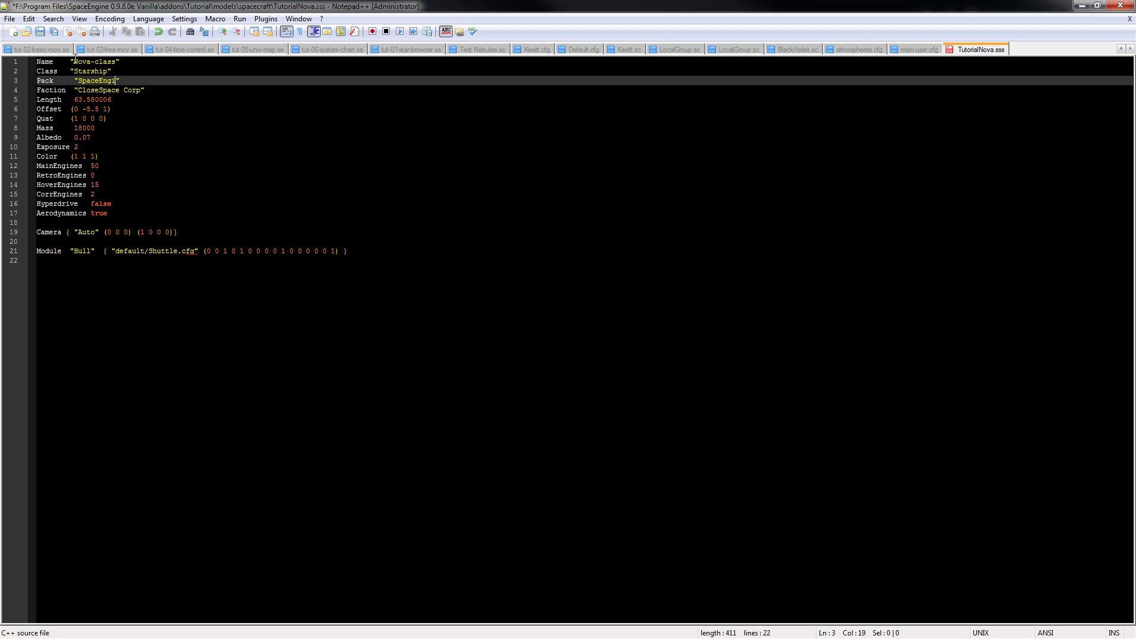
type("tar Trek")
Change the spacecraft's Faction to "Federation".
key("Right")
key("Down")
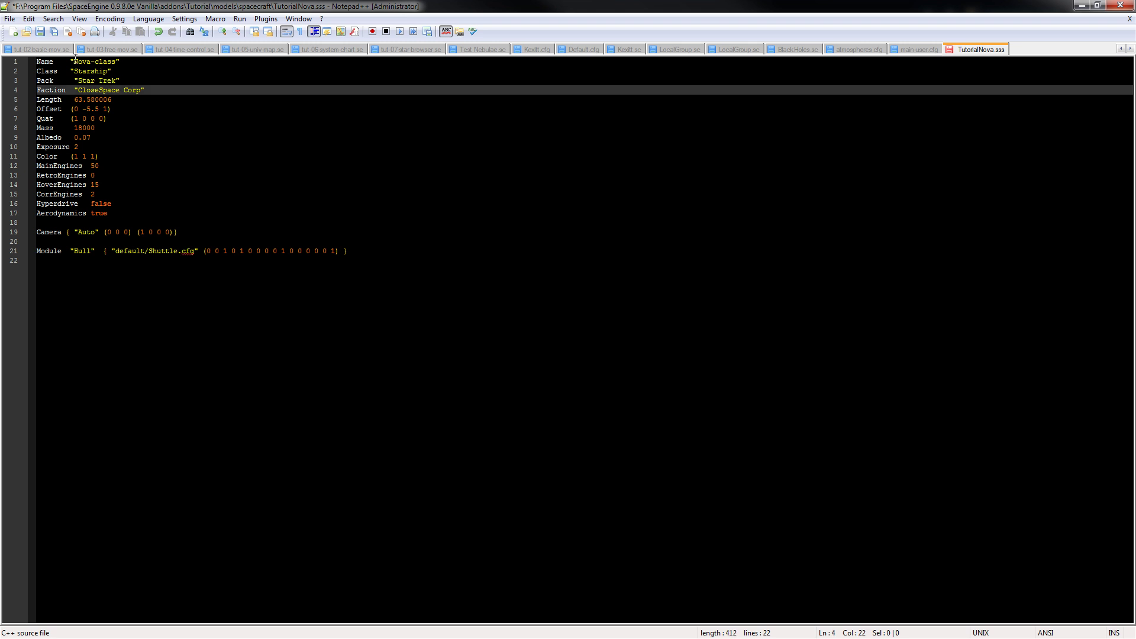
key("BackSpace")
key("BackSpace")
key("BackSpace")
key("BackSpace")
key("BackSpace")
key("BackSpace")
key("BackSpace")
key("BackSpace")
key("BackSpace")
key("BackSpace")
key("BackSpace")
key("BackSpace")
key("BackSpace")
key("BackSpace")
key("BackSpace")
type("Federation")
Set the spacecraft's Length to 180 and its Offset to (0 0 0).
key("Right")
key("Down")
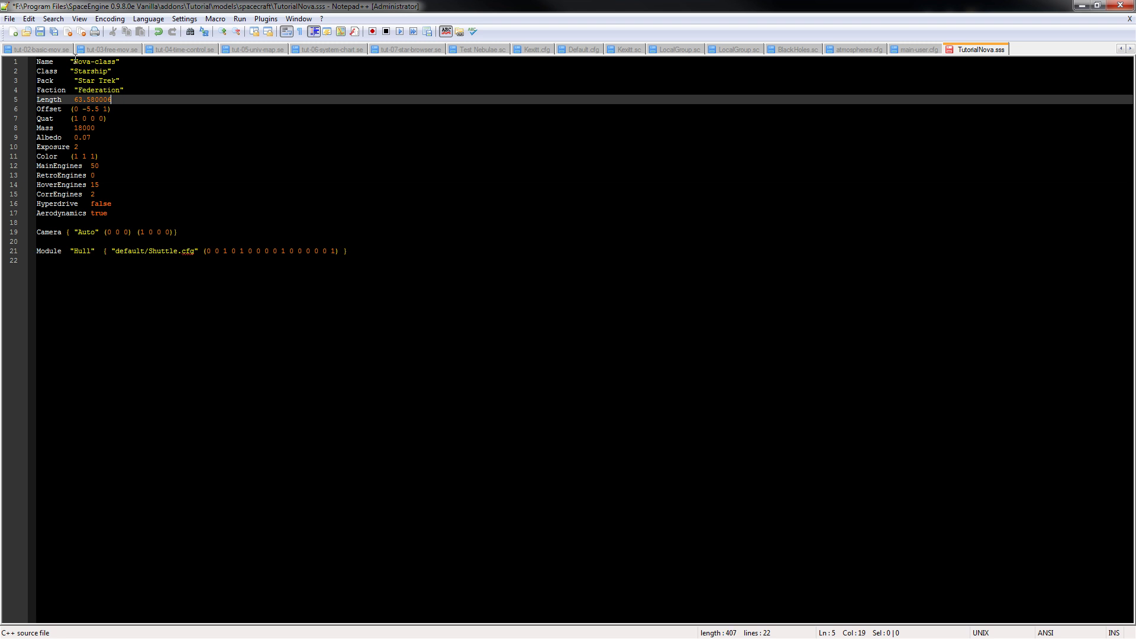
key("BackSpace")
key("BackSpace")
key("BackSpace")
key("BackSpace")
key("BackSpace")
key("BackSpace")
key("BackSpace")
key("BackSpace")
key("BackSpace")
type("180")
left_click_drag(108, 109, 82, 109)
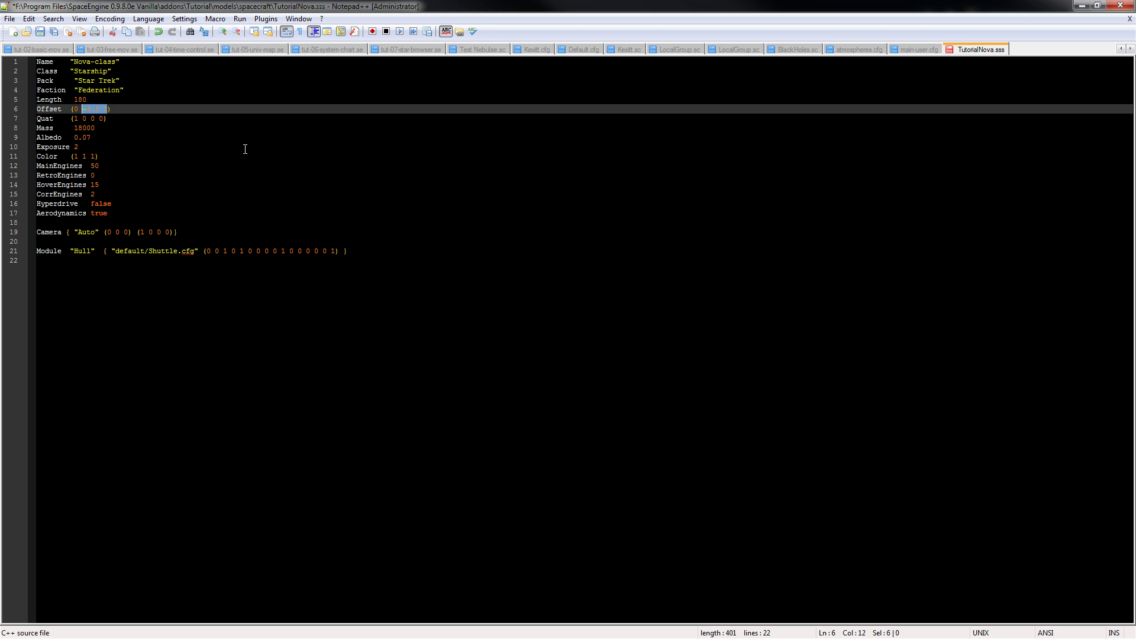
type("0 0")
Set the spacecraft's Mass to 75000000.
left_click_drag(108, 129, 77, 121)
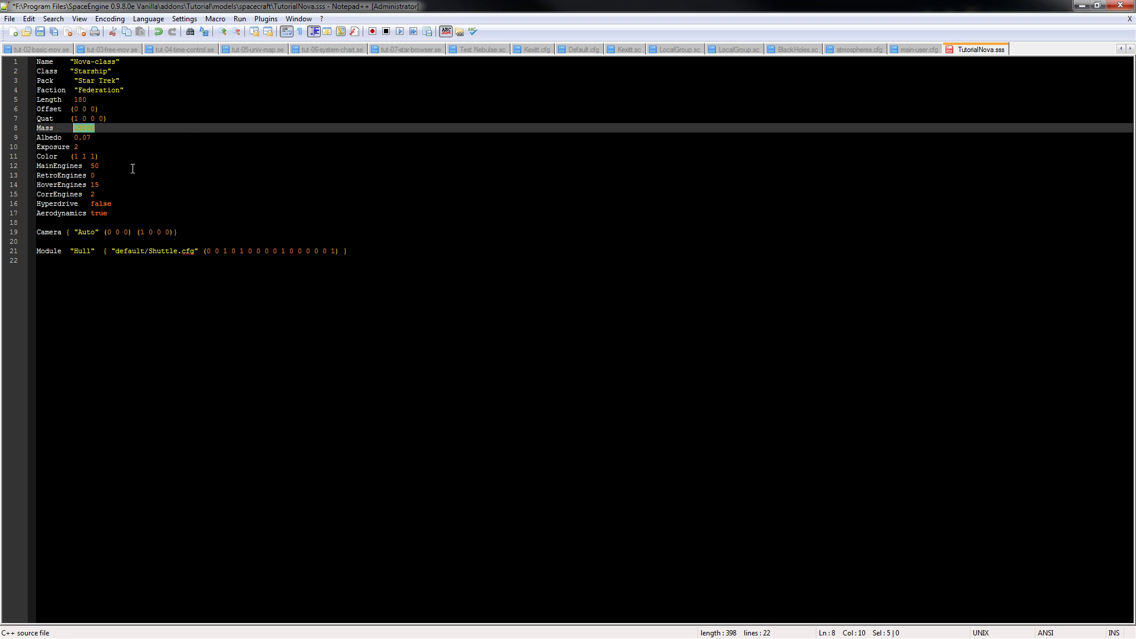
left_click(131, 126)
left_click_drag(95, 127, 73, 127)
type("2")
key("BackSpace")
type("75000000")
Set RetroEngines to 40 and HoverEngines to 30.
left_click(118, 173)
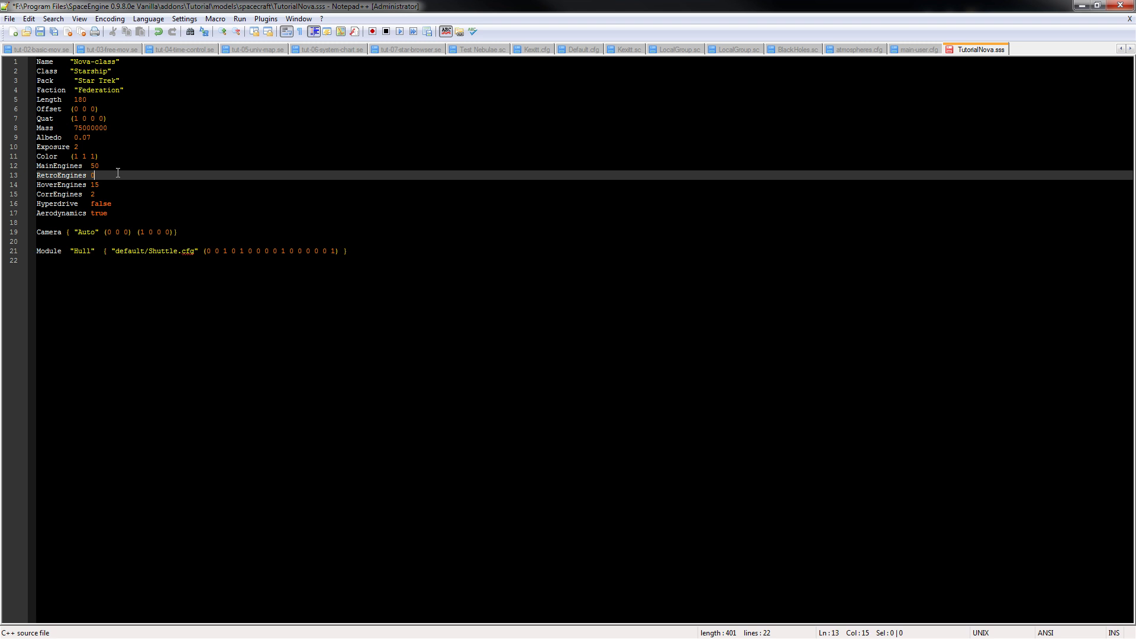
key("BackSpace")
type("40")
key("Down")
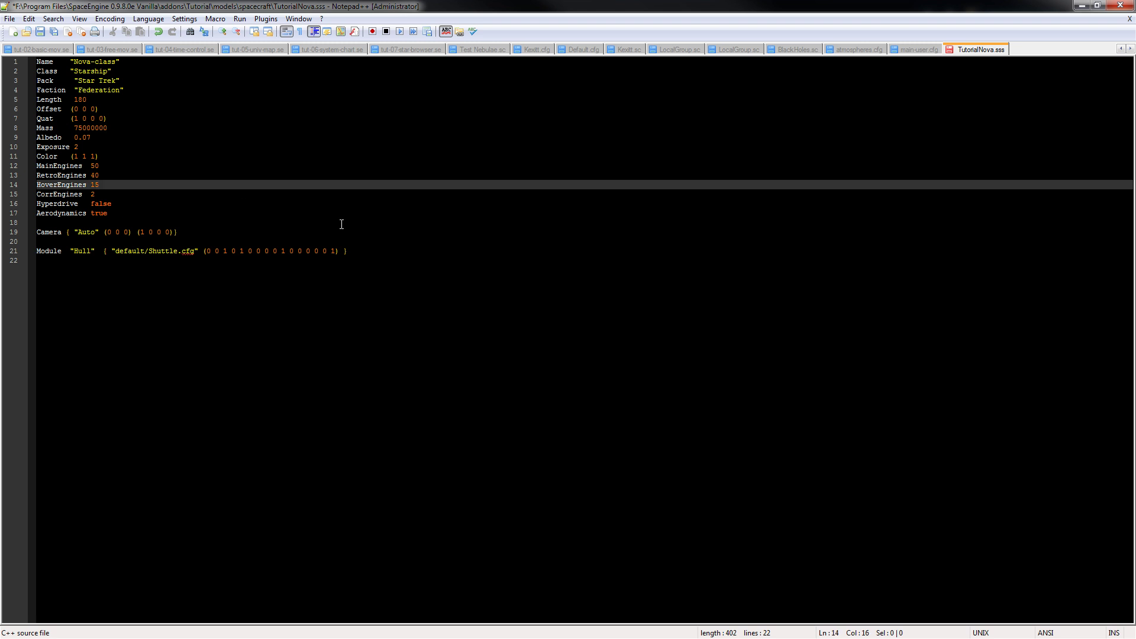
type("0")
Enable the hyperdrive by setting Hyperdrive to true.
key("Down")
key("Down")
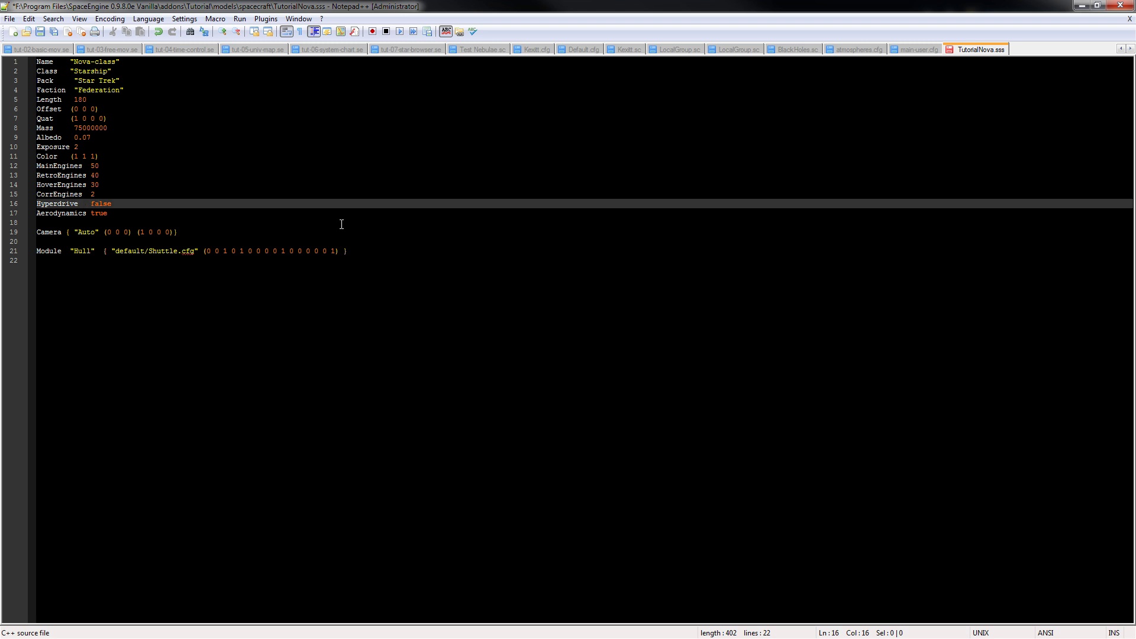
key("BackSpace")
key("BackSpace")
key("BackSpace")
key("BackSpace")
key("BackSpace")
type("true")
Add a WarpBoostLog parameter with the value 8 on a new line below CorrEngines.
key("Up")
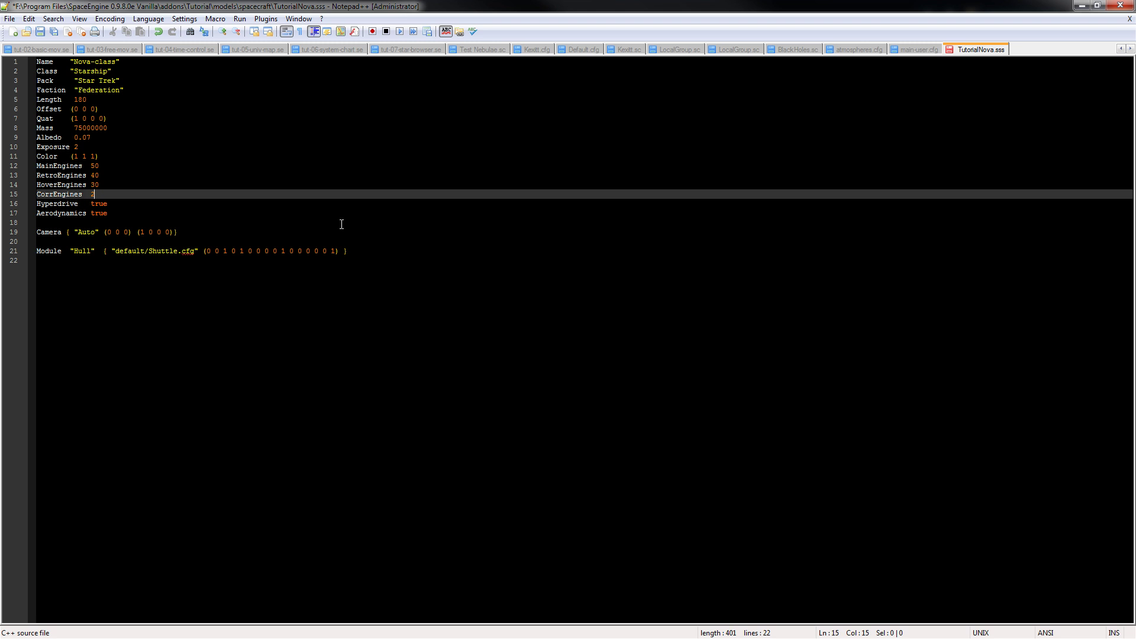
key("Return")
type("War")
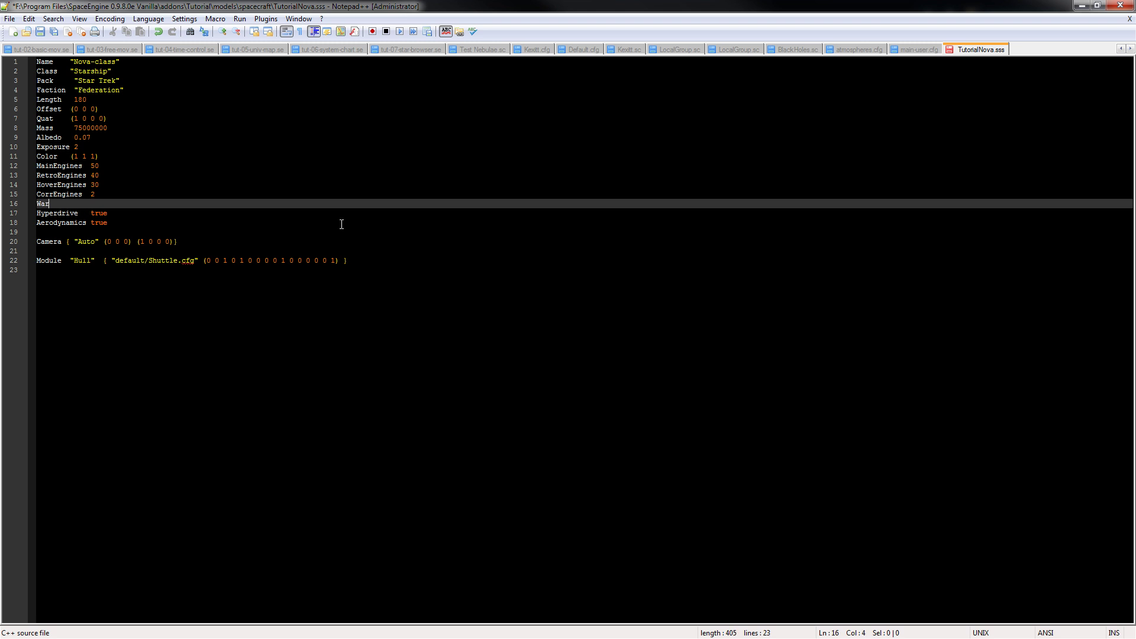
type("pBoostIog 8")
Change the Hull module's file reference to TutorialNova.cfg, without the default folder prefix.
left_click_drag(194, 260, 116, 264)
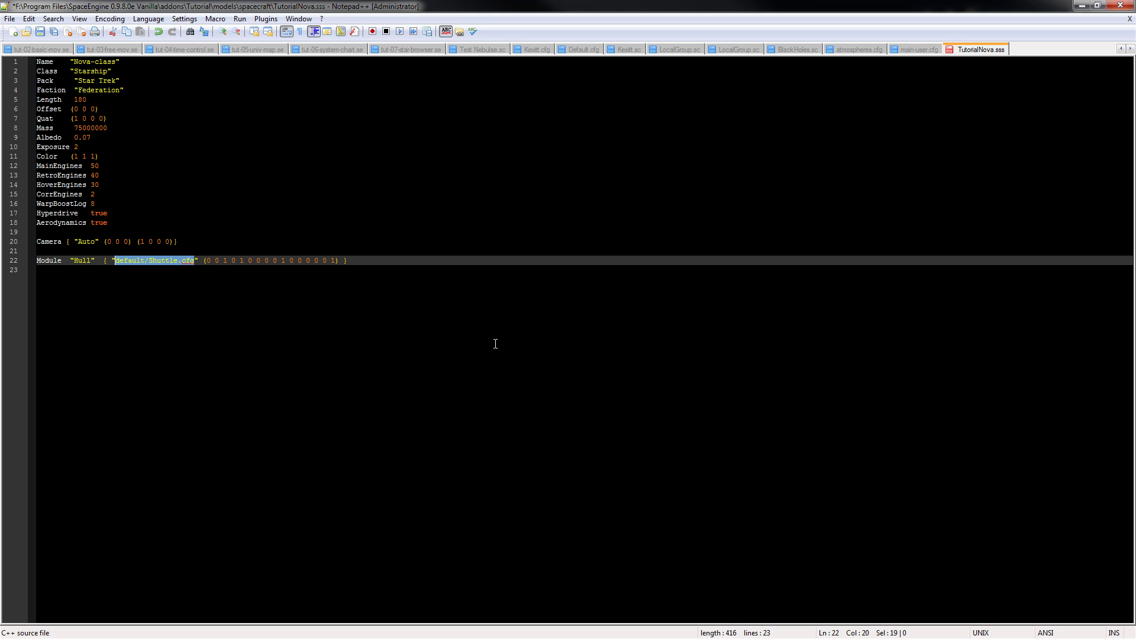
key("Left")
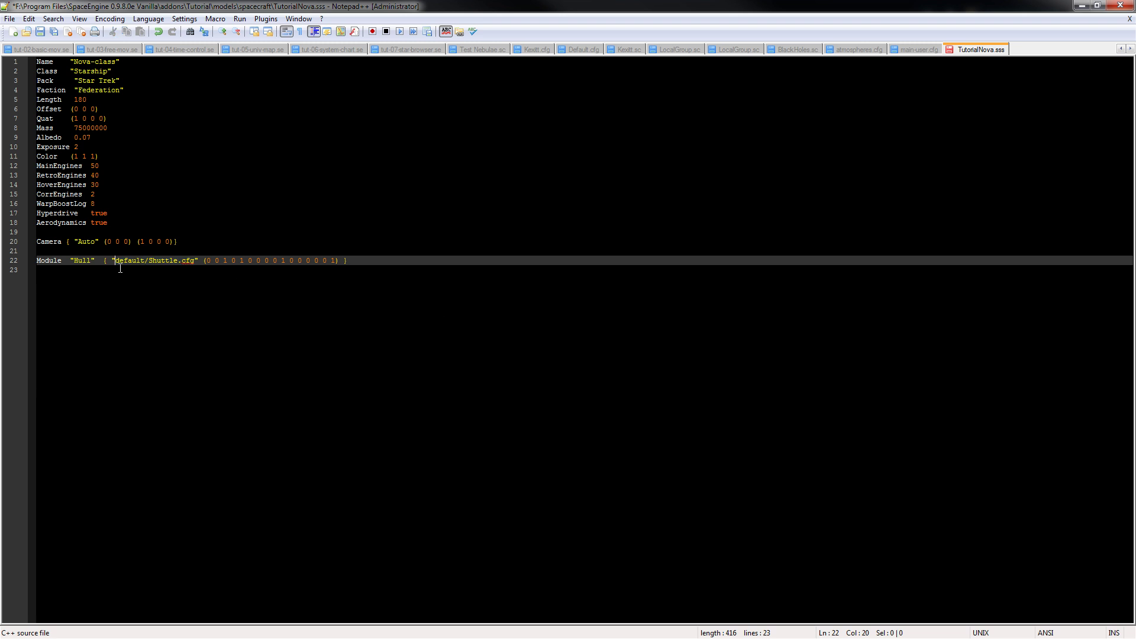
left_click_drag(115, 261, 53, 261)
left_click(114, 266)
left_click_drag(115, 263, 149, 261)
key("Delete")
key("Delete")
key("Delete")
key("Delete")
key("Delete")
key("Delete")
key("Delete")
key("Delete")
type("TutorialNova")
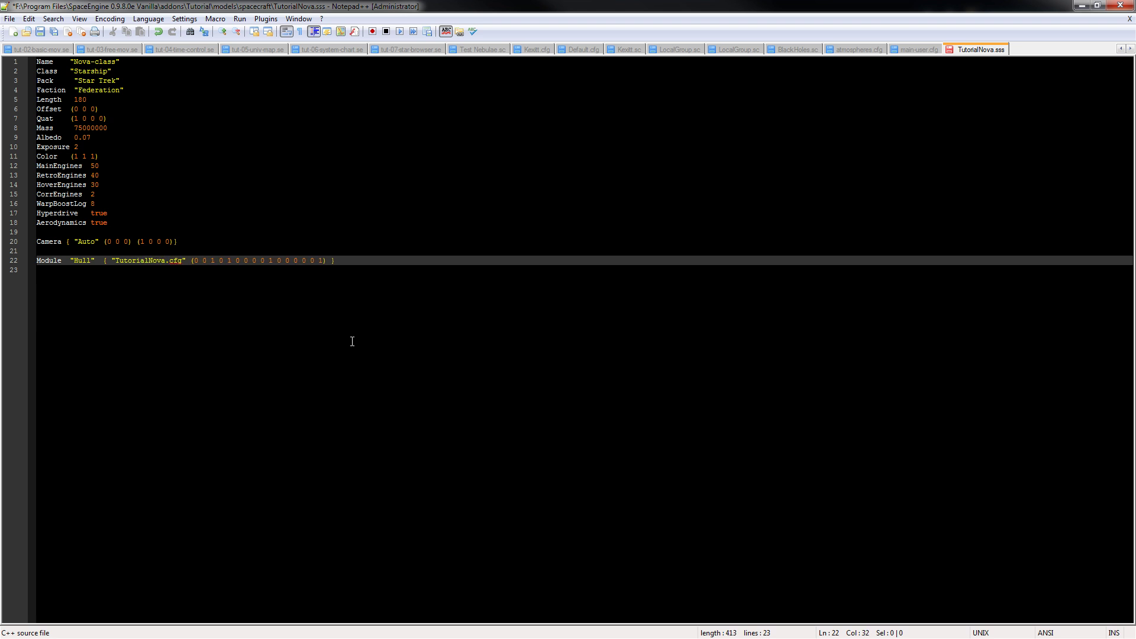
double_click(170, 261)
left_click(191, 261)
double_click(171, 261)
left_click(215, 290)
double_click(175, 260)
left_click(207, 261)
left_click(406, 268)
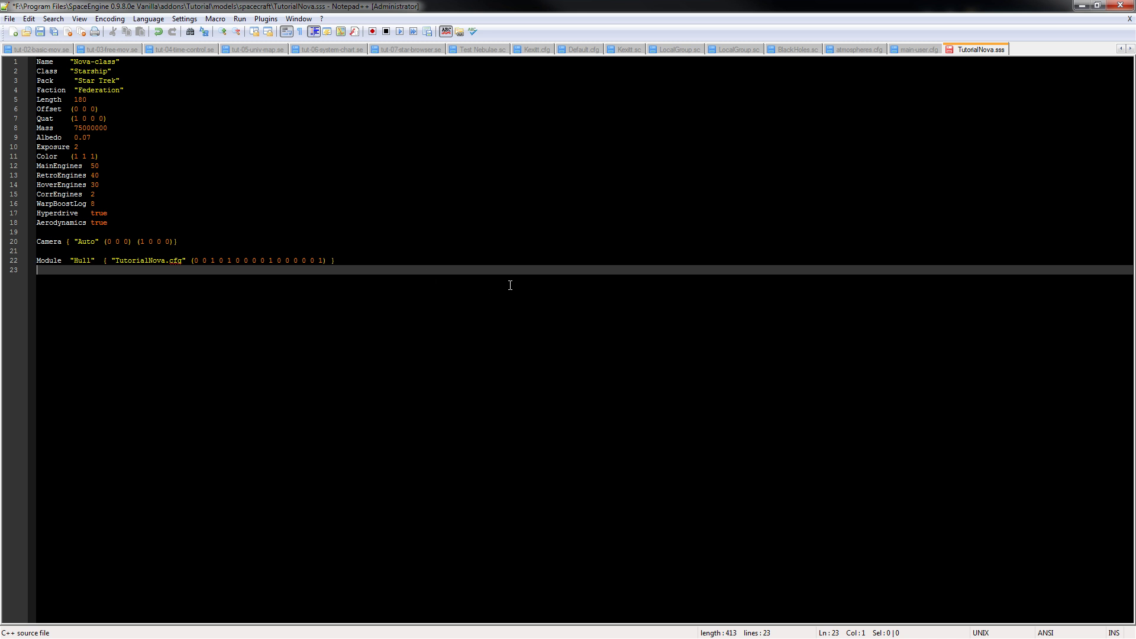
Save TutorialNova.sss and return to the models\spacecraft folder in Windows Explorer.
key("ctrl+s")
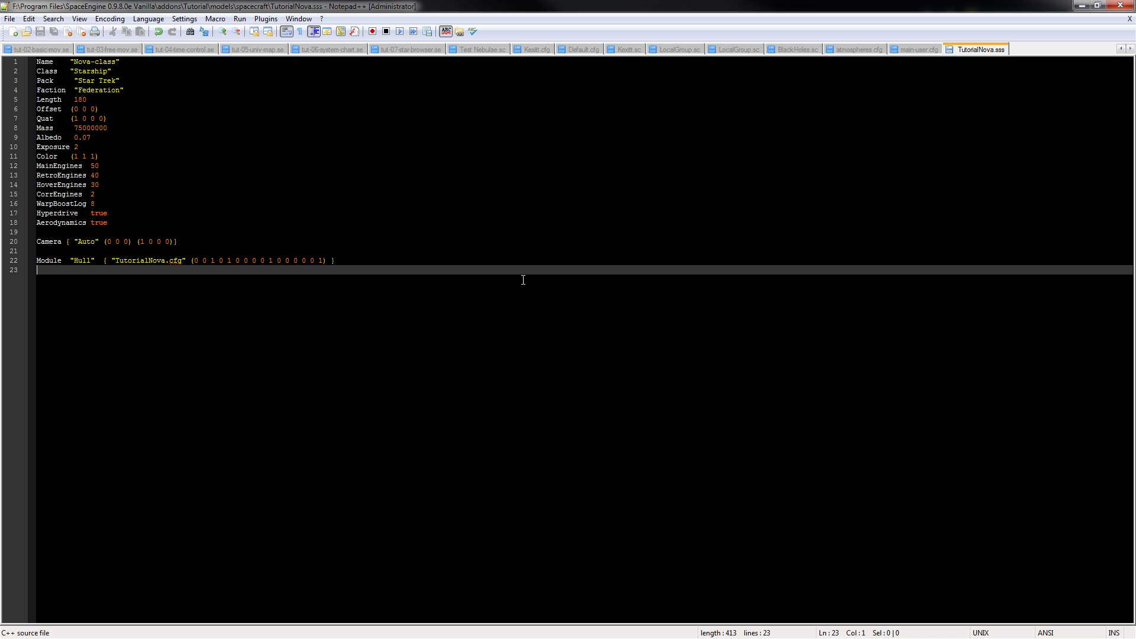
left_click(1082, 6)
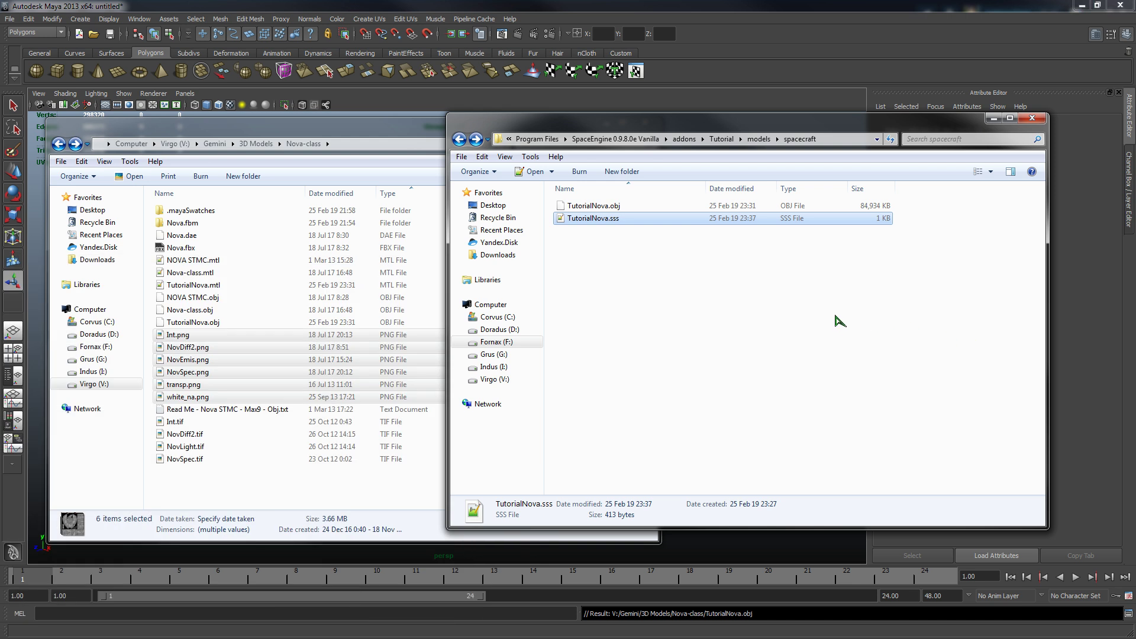
left_click(826, 305)
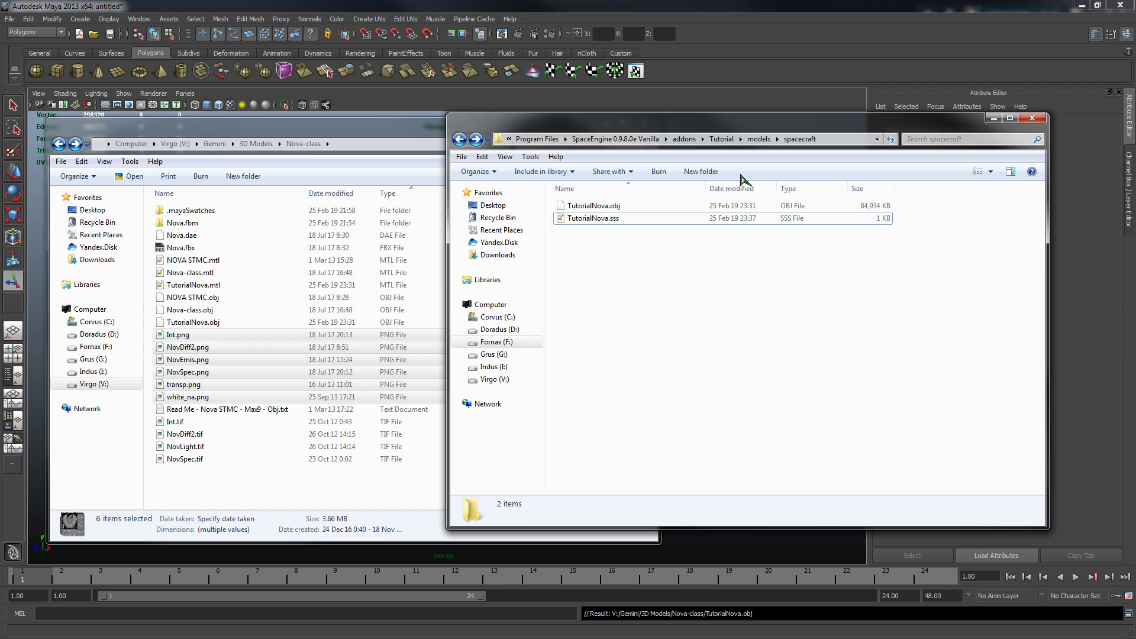
Go to the system folder of SpaceEngine 0.9.8.0e Vanilla and launch SpaceEngine.exe.
key("alt+Right")
key("alt+Right")
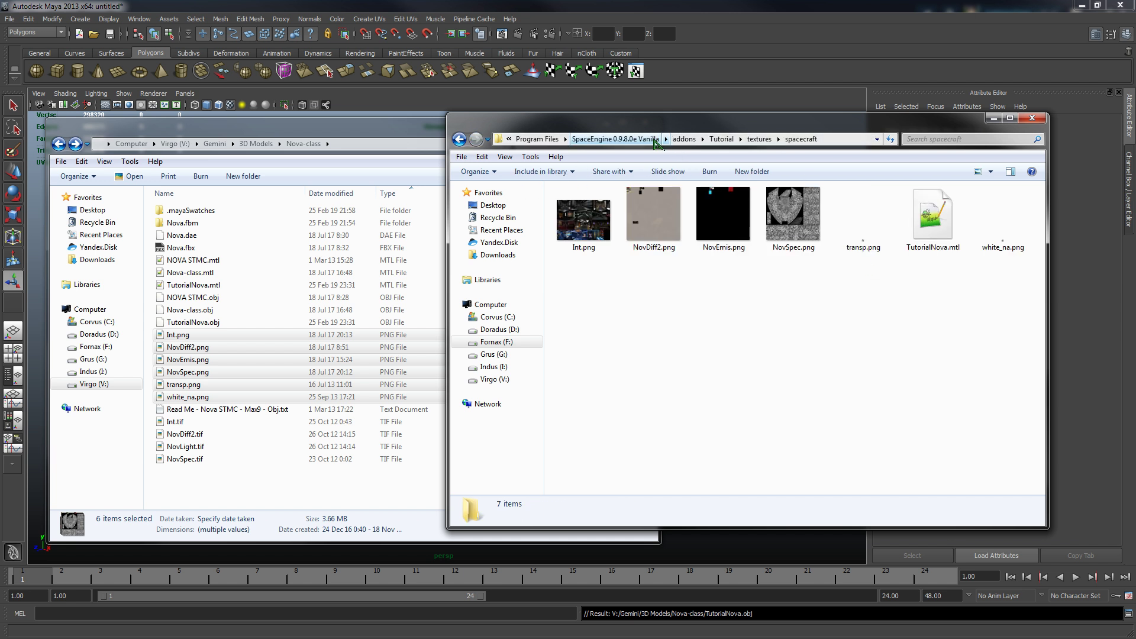
left_click(616, 138)
double_click(602, 296)
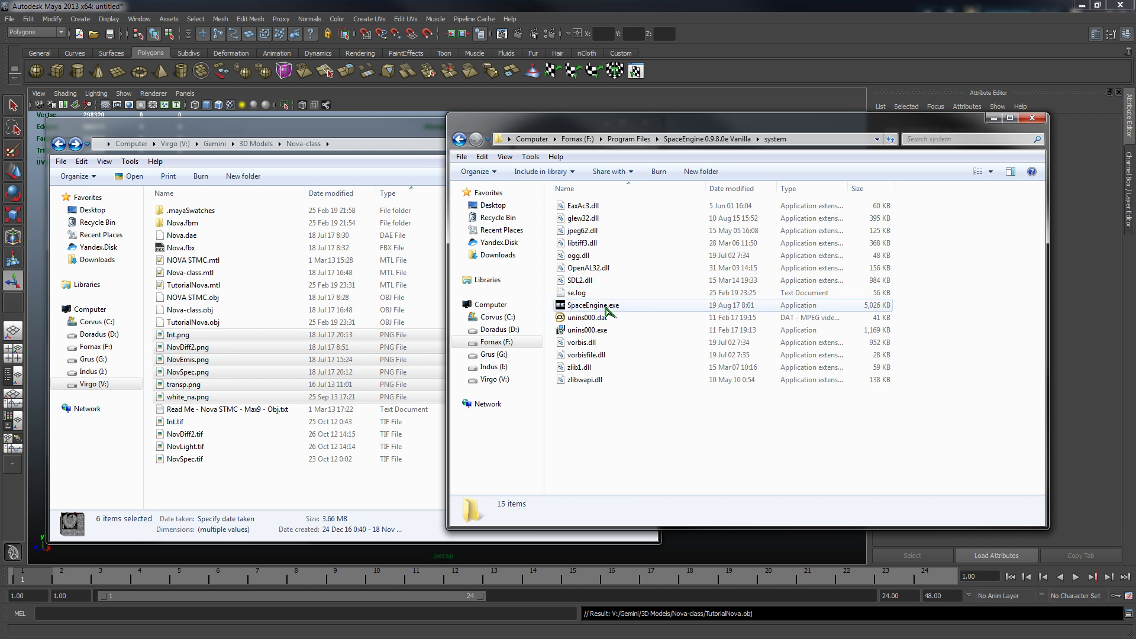
left_click(605, 306)
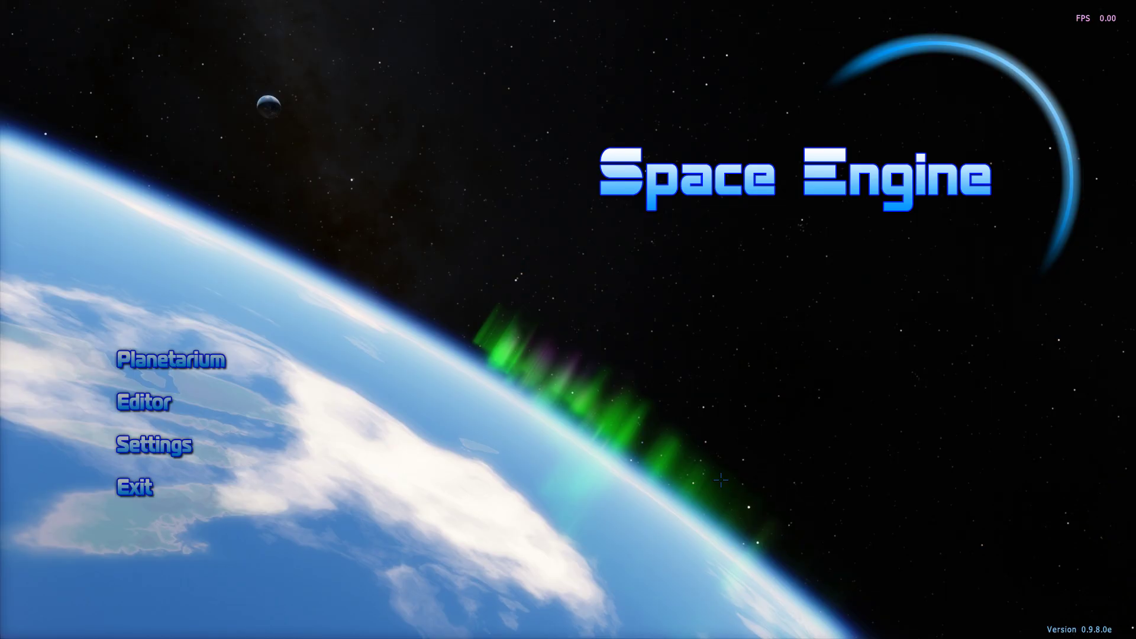
Enter the Planetarium and turn the camera away from the planet towards empty space.
left_click(188, 357)
left_click(1030, 602)
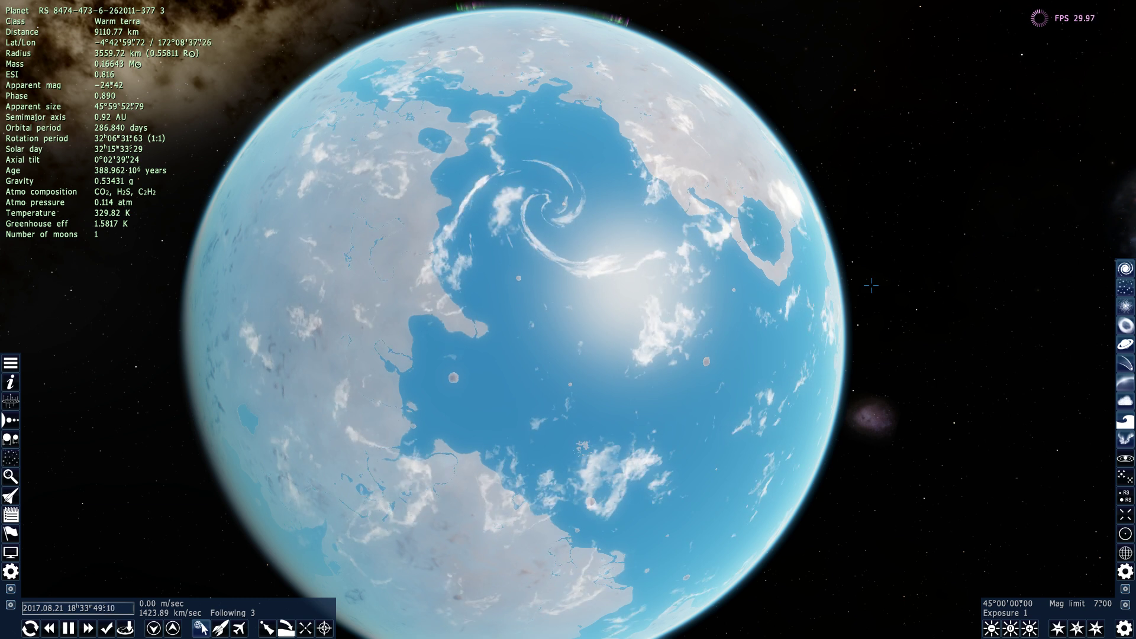
left_click_drag(825, 355, 272, 593)
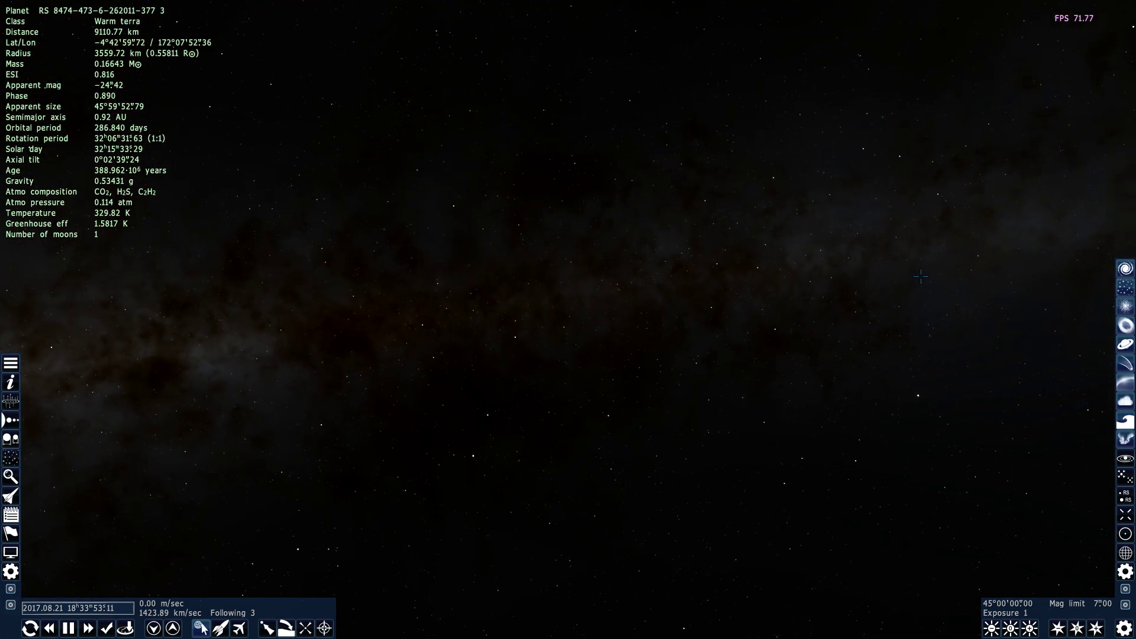
Build a Nova-class starship from the Star Trek pack's Federation faction with the Spacecraft manager, then close its dialogs.
left_click(11, 496)
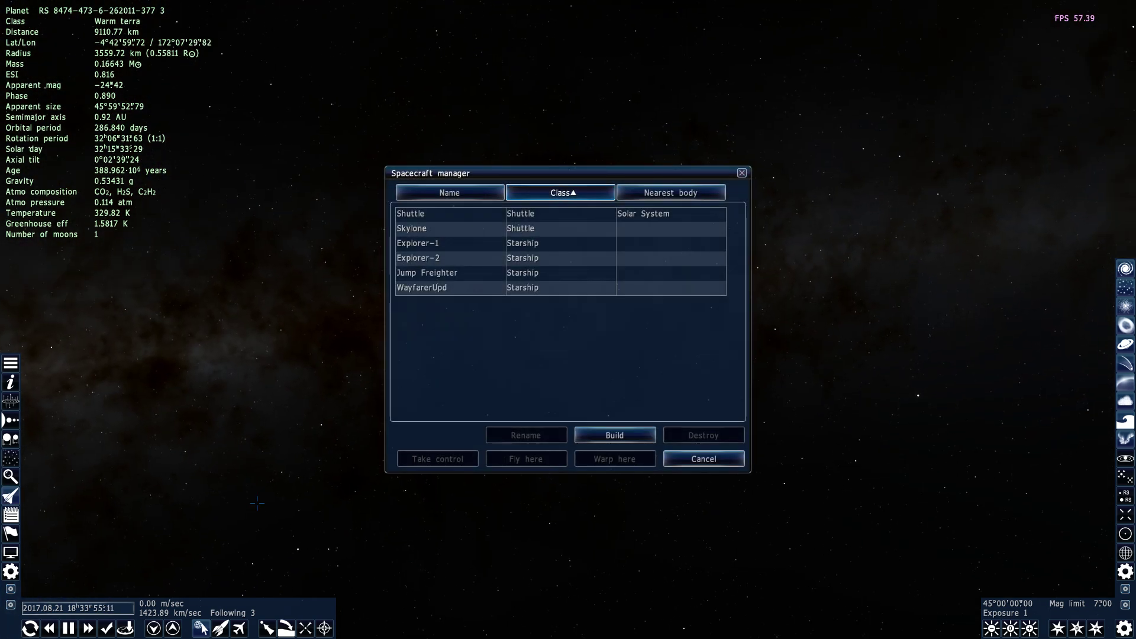
left_click(12, 498)
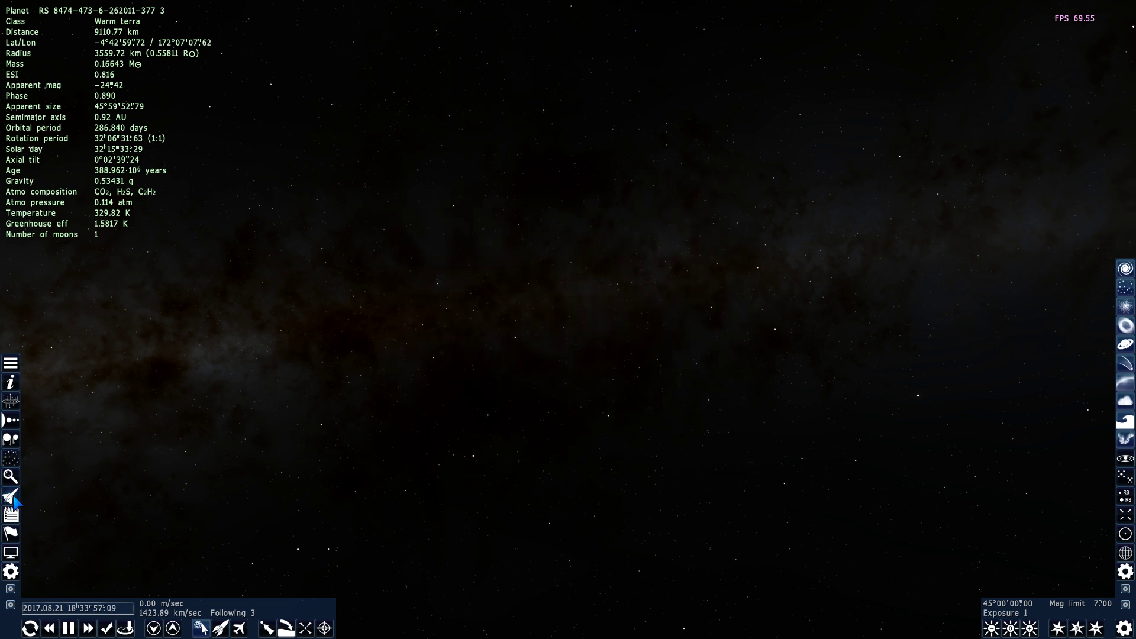
left_click(12, 498)
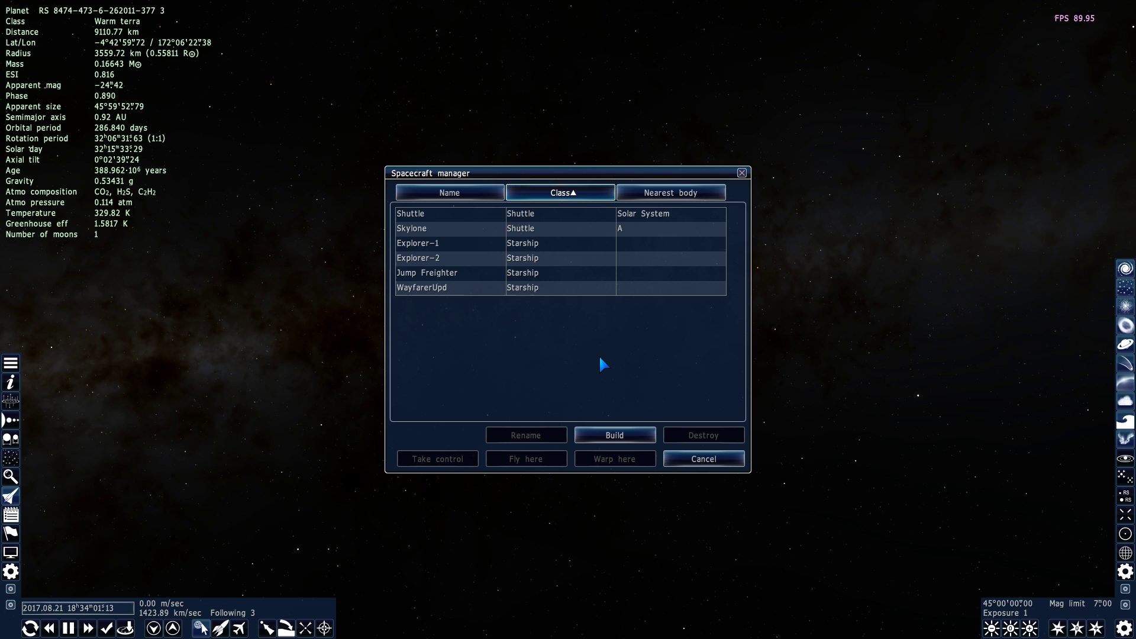
left_click(636, 436)
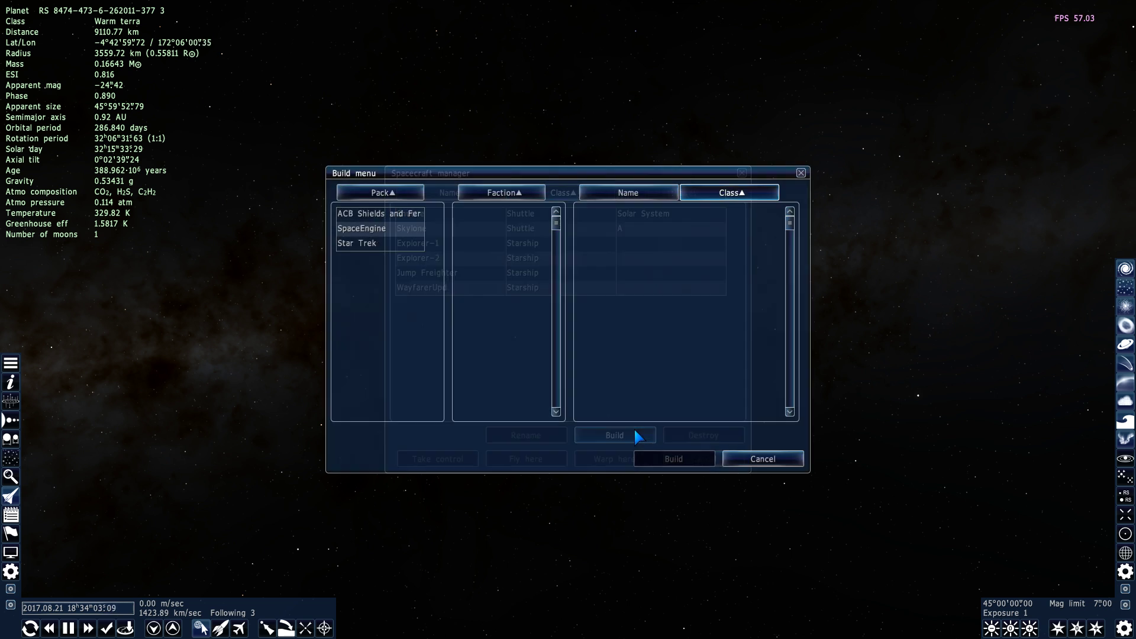
left_click(364, 245)
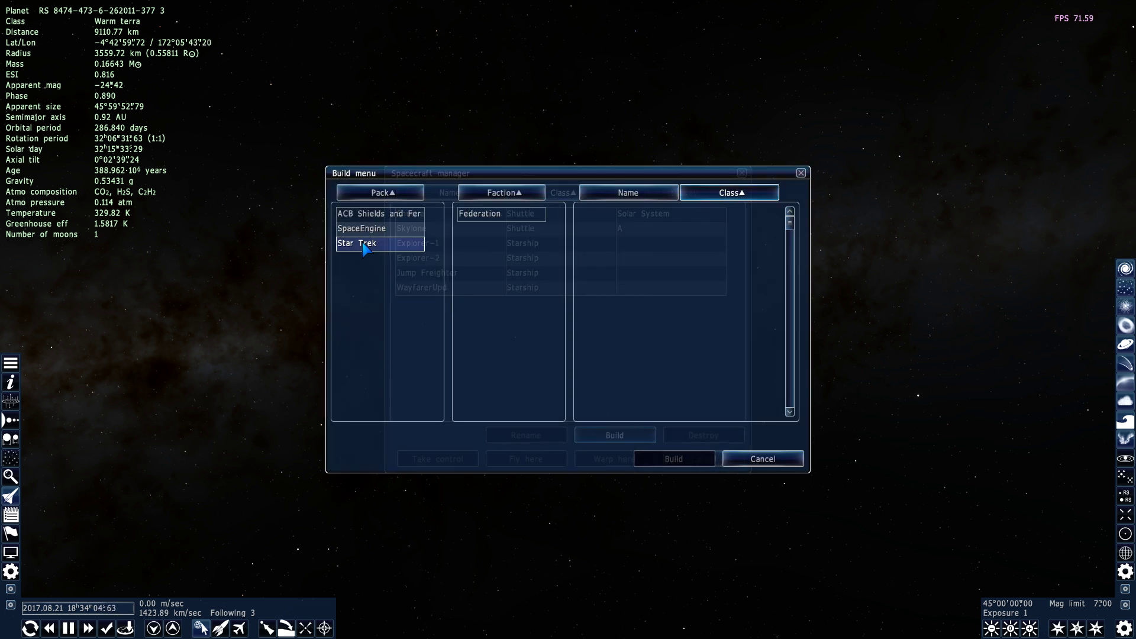
left_click(500, 214)
left_click(612, 215)
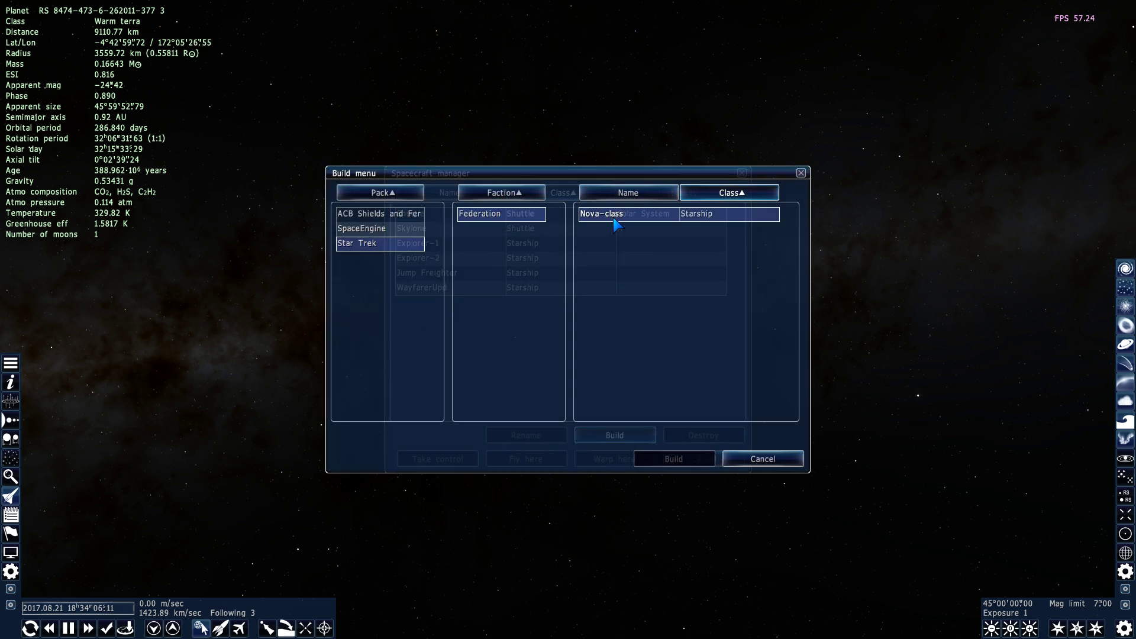
left_click(690, 463)
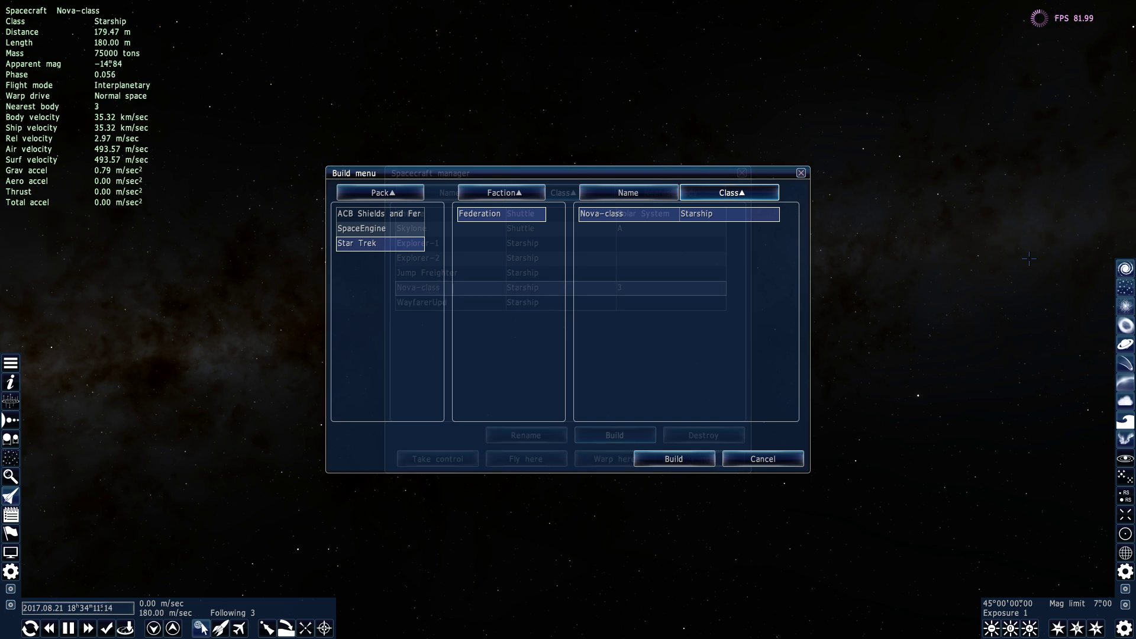
left_click(801, 173)
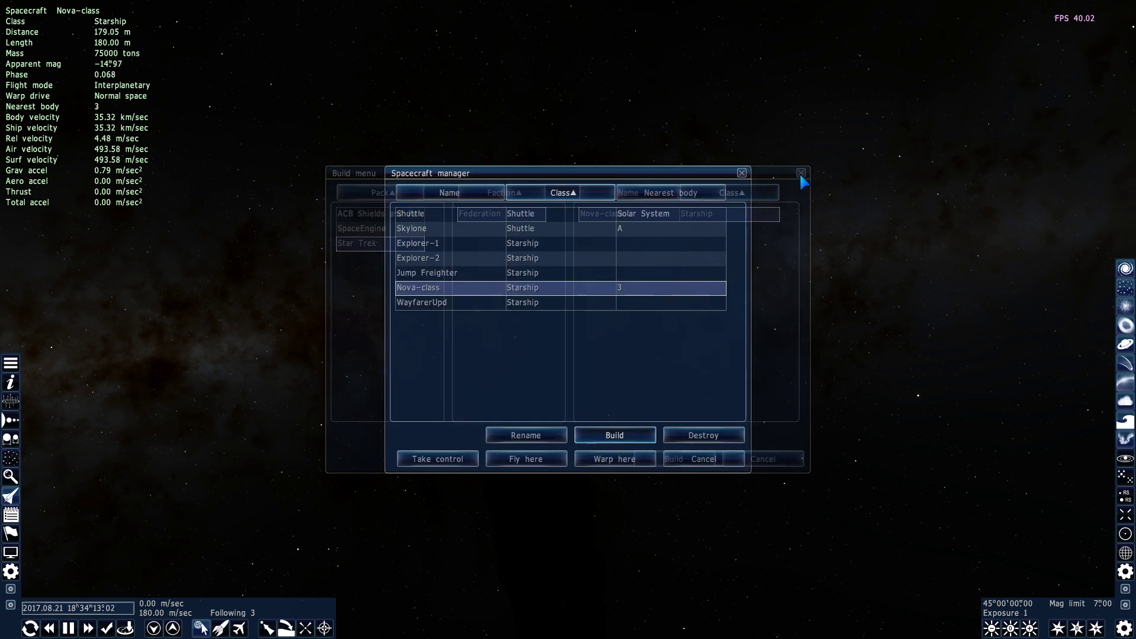
left_click(742, 173)
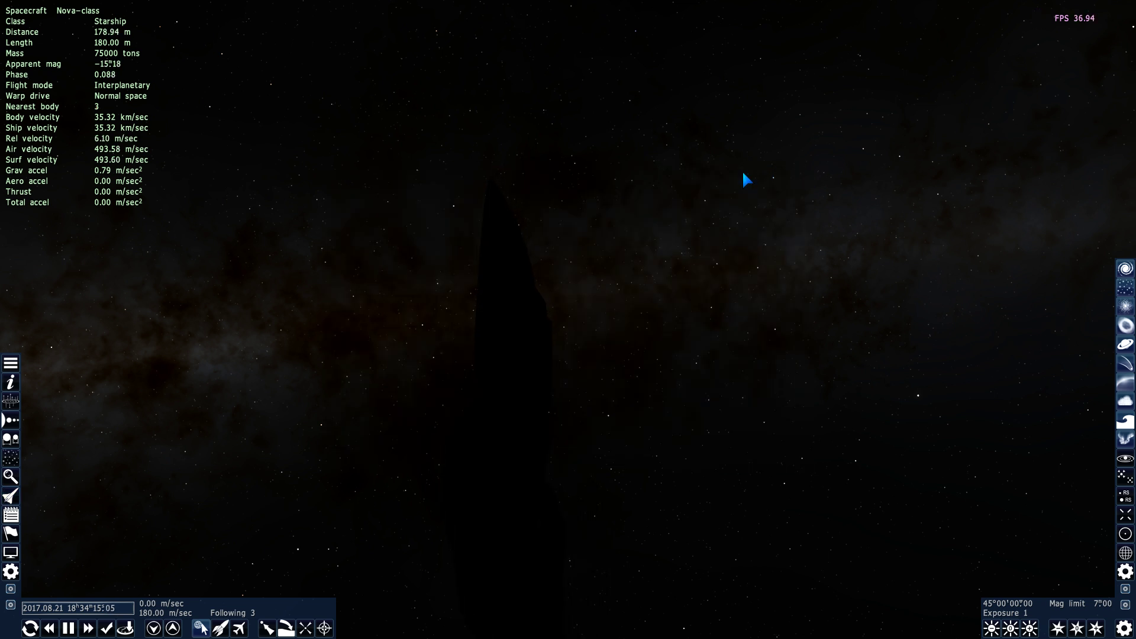
Pause the simulation time, follow the Nova-class ship and circle around it to examine its hull shading against the planet.
key("space")
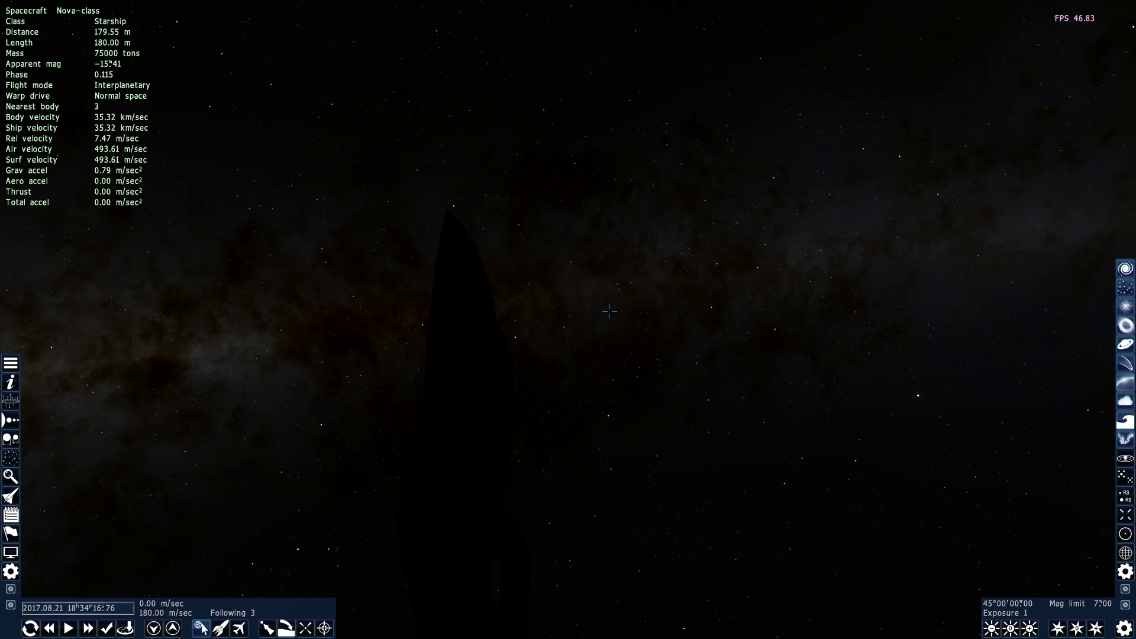
key("f")
mouse_move(607, 307)
left_mouse_down()
mouse_move(872, 283)
mouse_move(923, 391)
left_mouse_up()
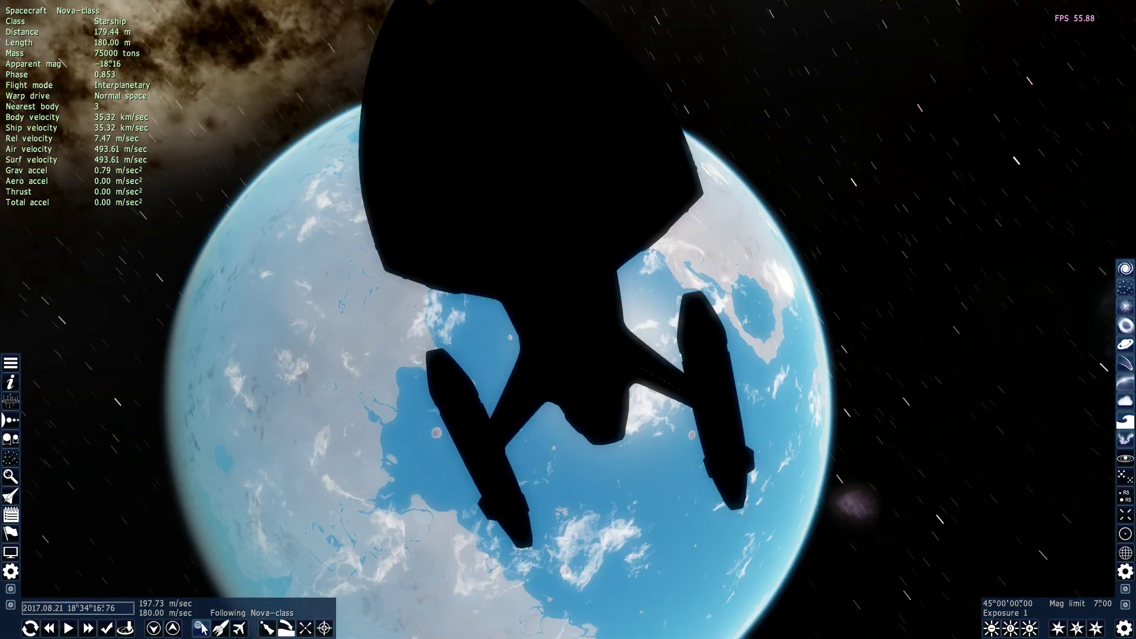
key("s")
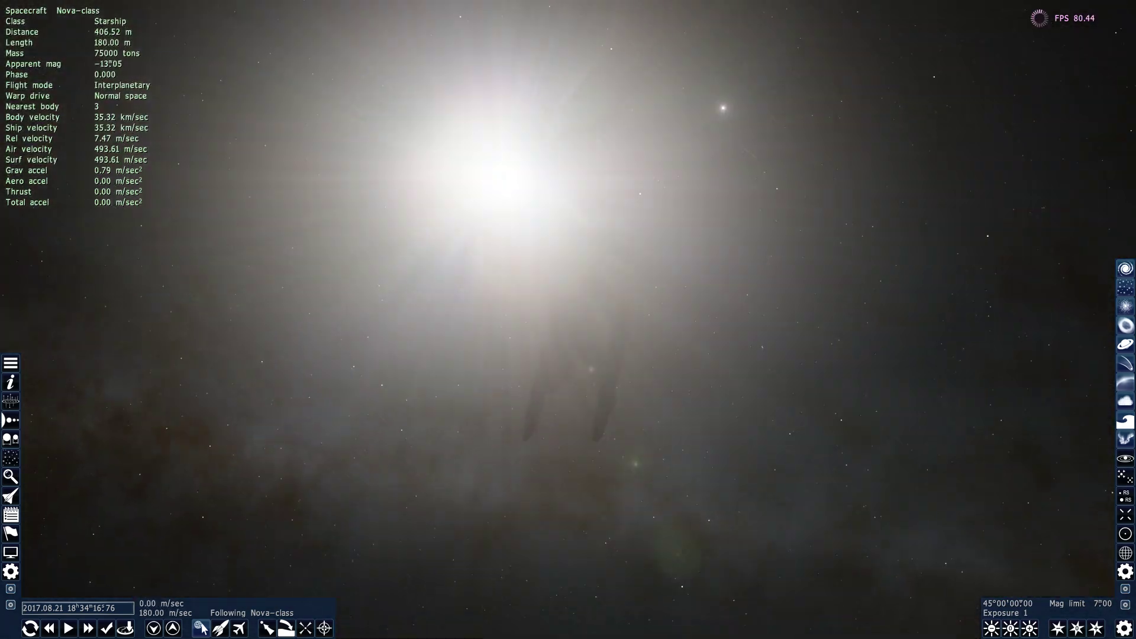
key("d")
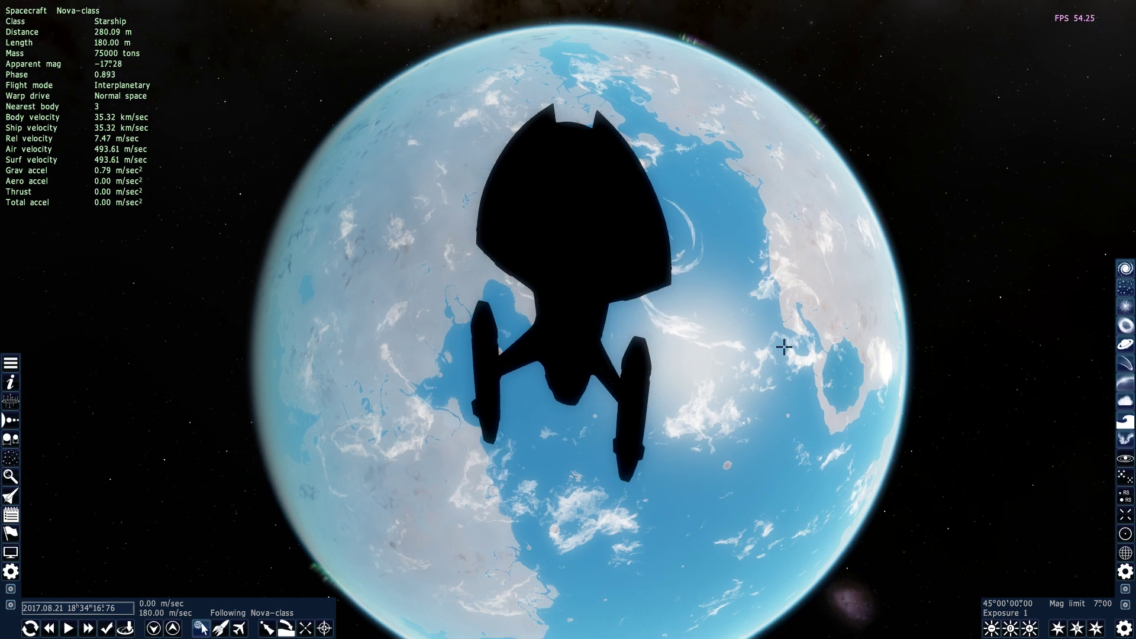
left_click_drag(784, 347, 783, 340)
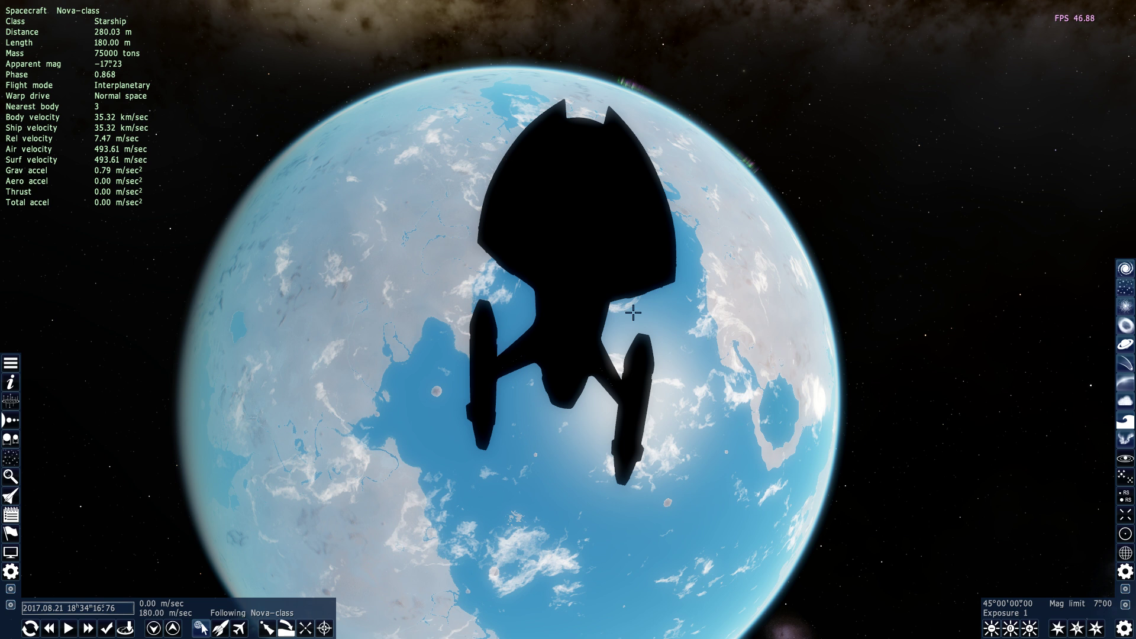
left_click_drag(633, 313, 705, 348)
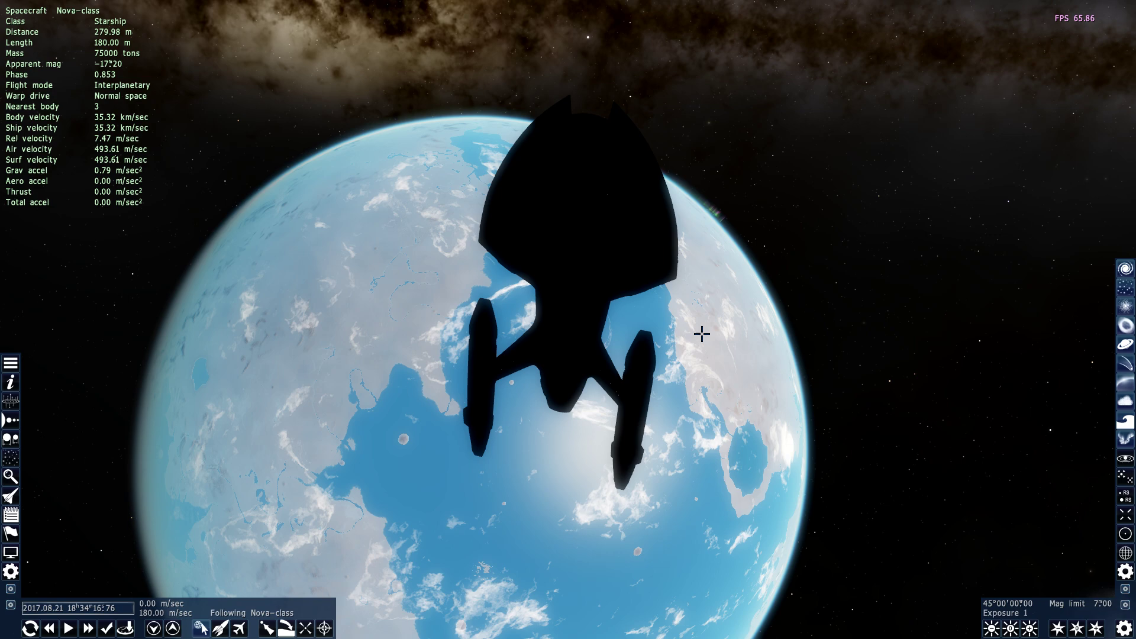
Exit SpaceEngine and open TutorialNova.sml from the Tutorial addon's textures\spacecraft folder in Notepad++.
key("Escape")
left_click(132, 489)
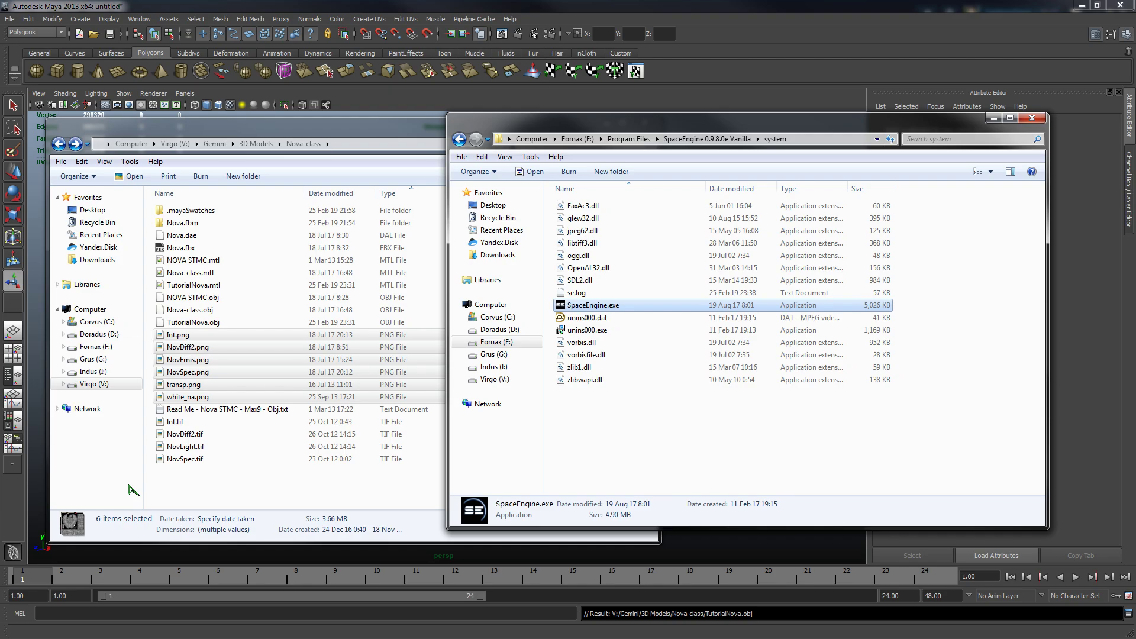
key("BackSpace")
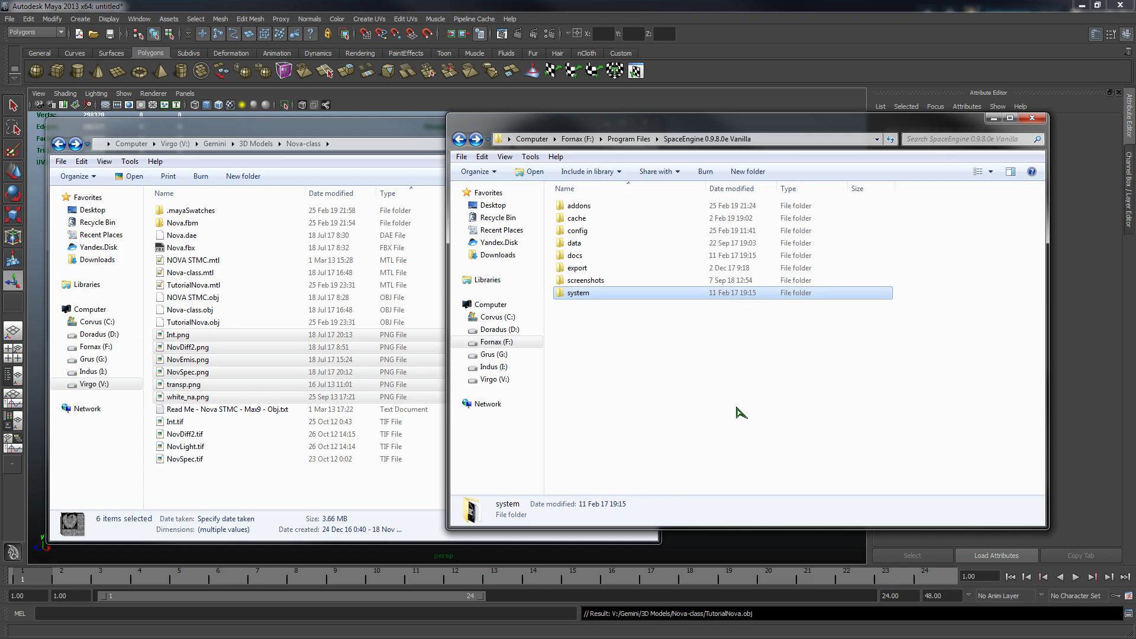
key("BackSpace")
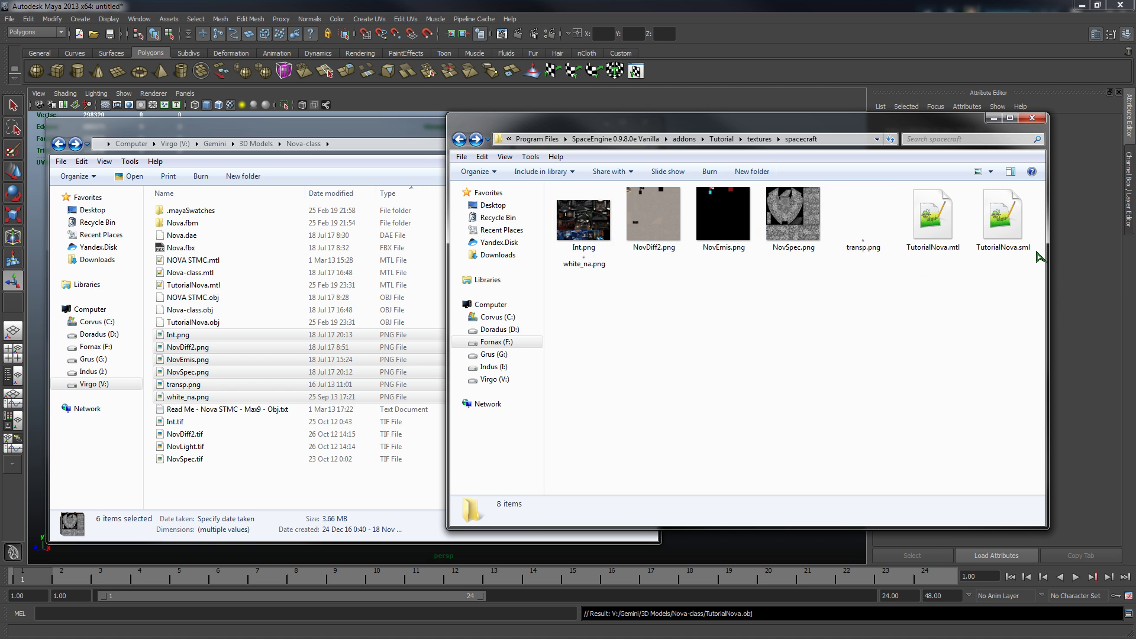
left_click(1014, 229)
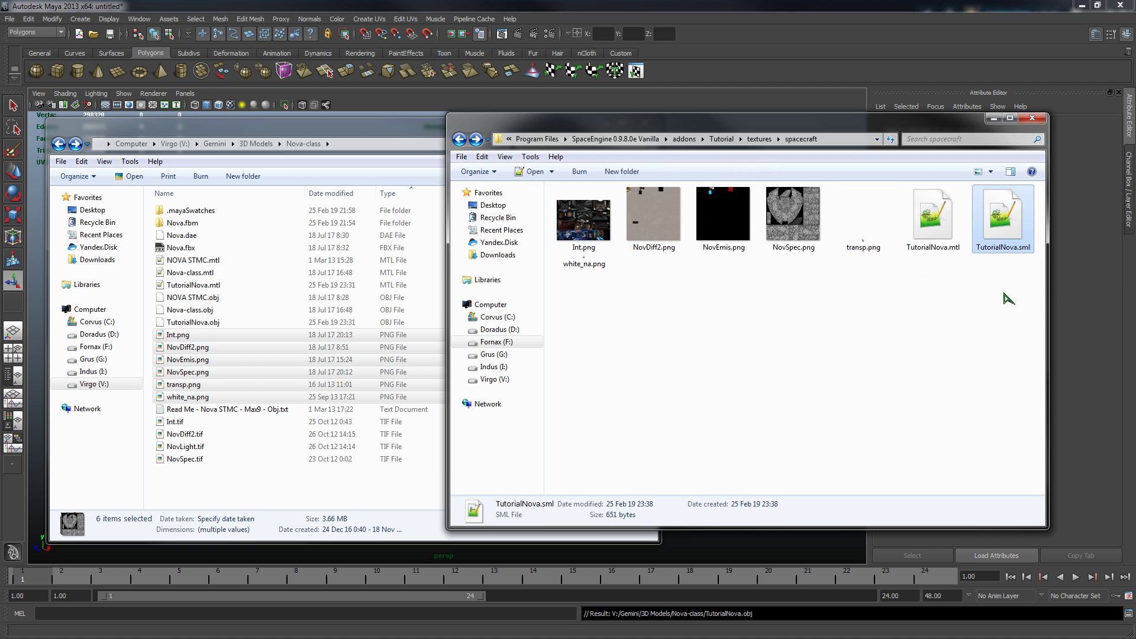
left_click(1010, 268)
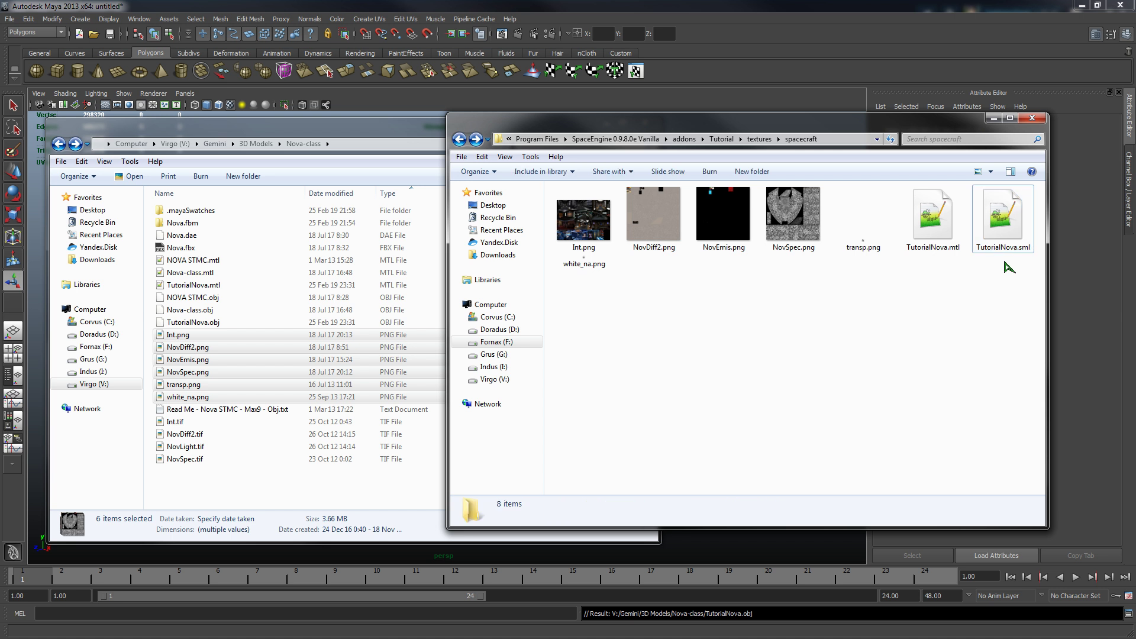
double_click(1009, 230)
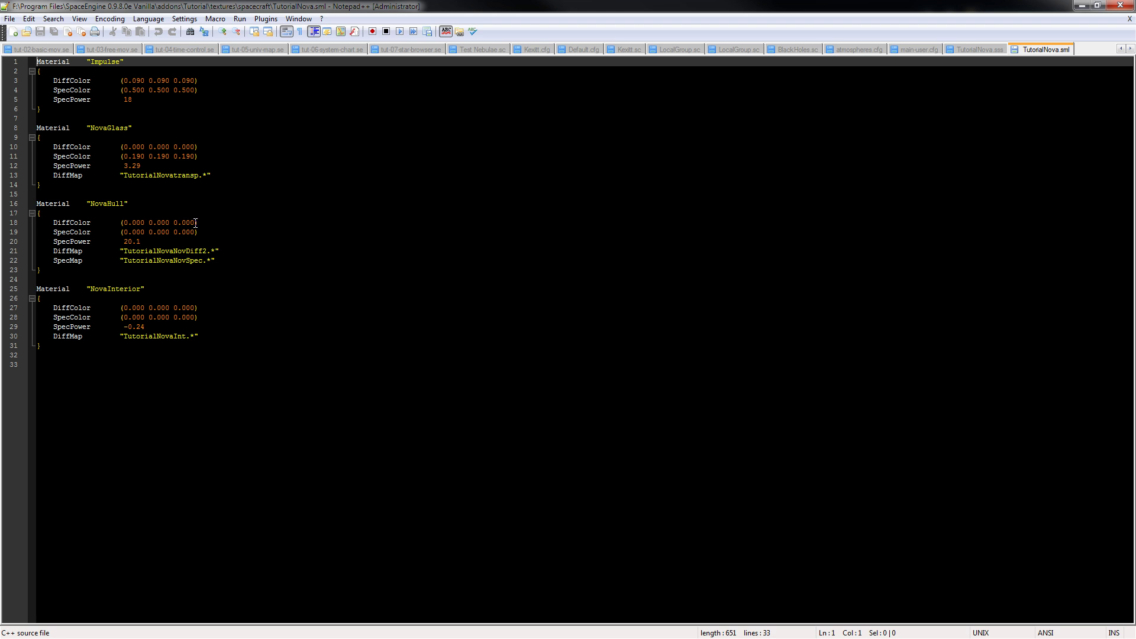
Set DiffColor to (1 1 1) for both the NovaHull and NovaInterior materials.
left_click_drag(194, 223, 123, 224)
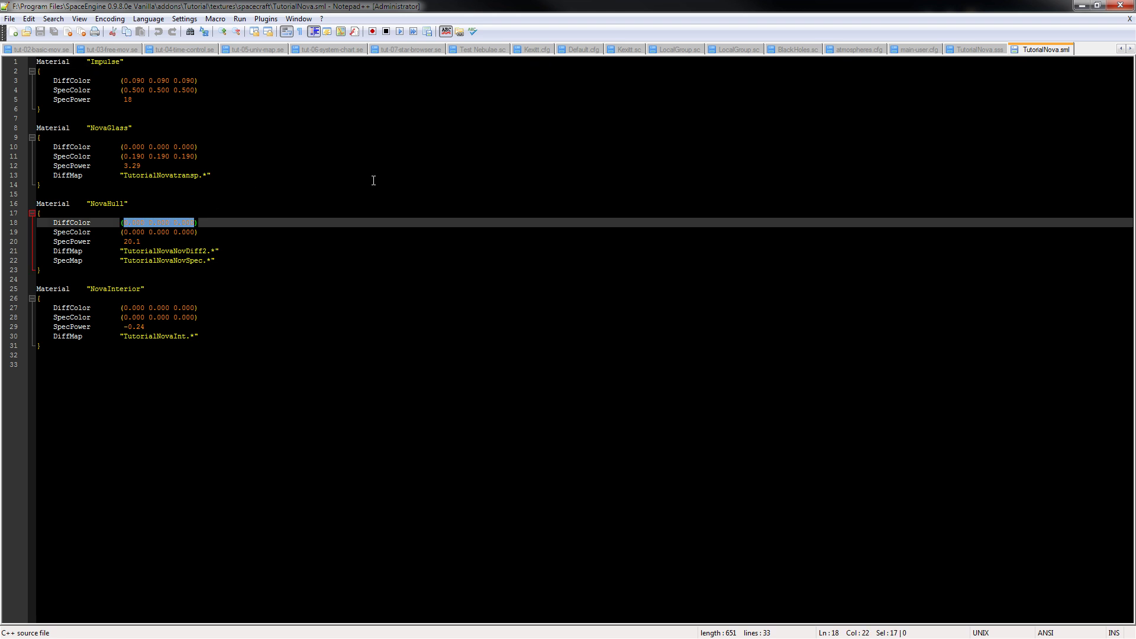
type("1 1 1")
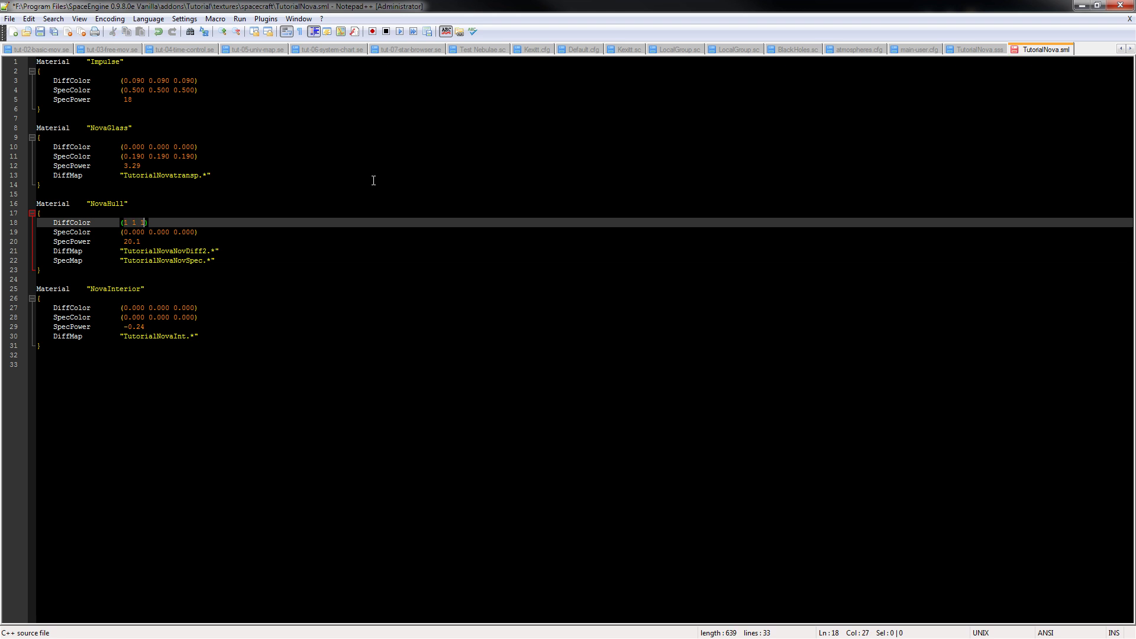
left_click_drag(195, 307, 122, 308)
type("1 1 1")
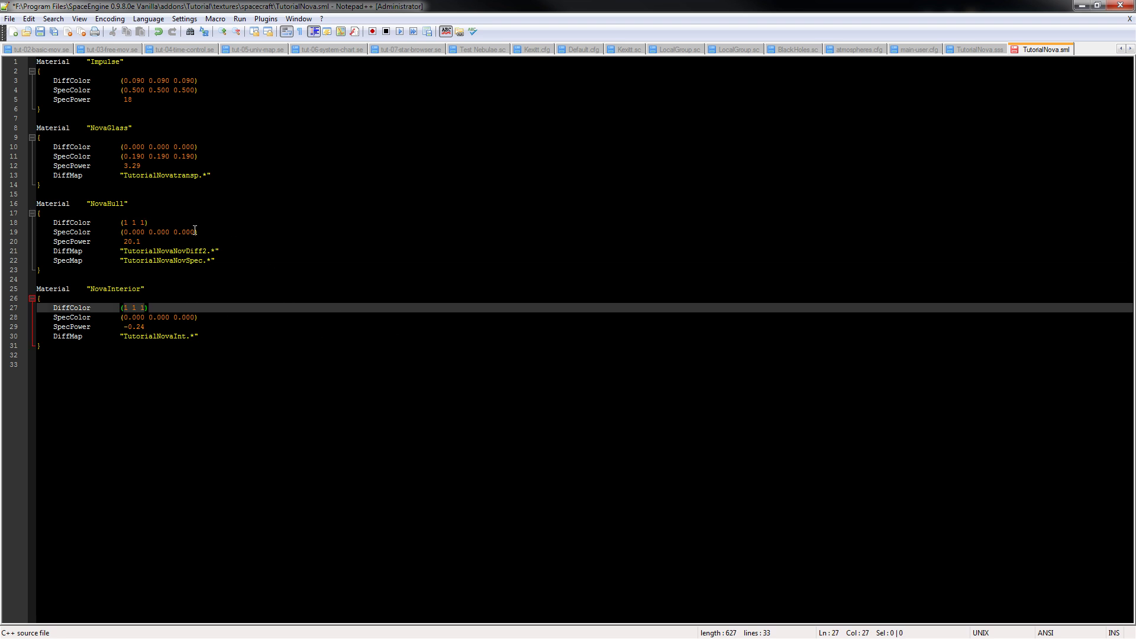
Set the NovaHull material's SpecColor to (1 1 1) and its SpecPower to 38.
left_click_drag(196, 232, 123, 233)
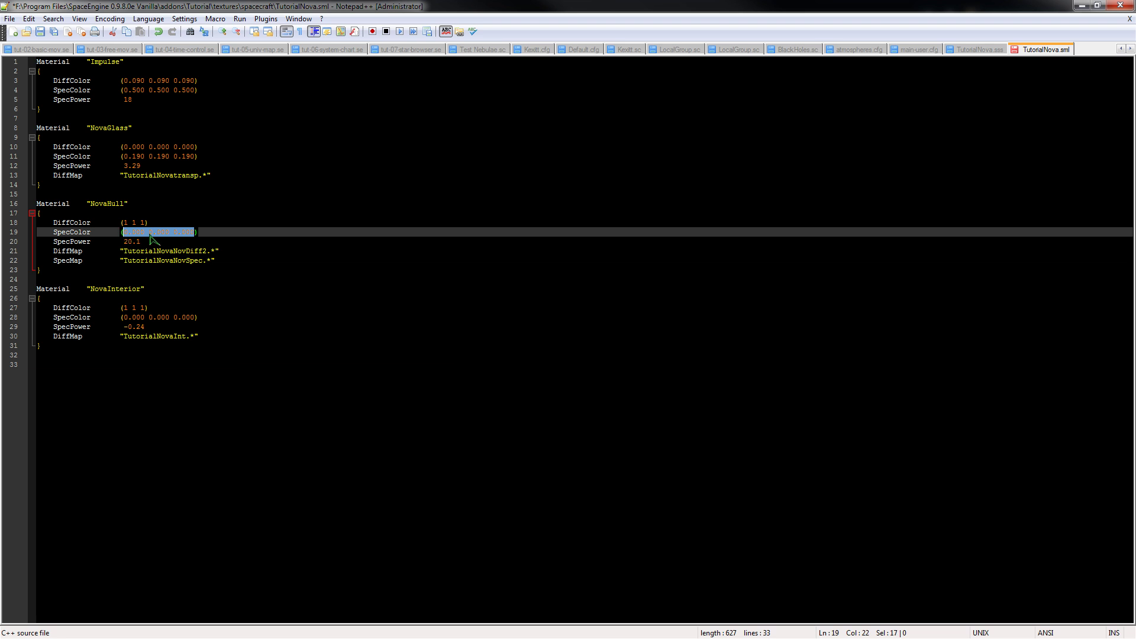
type("1 1 1")
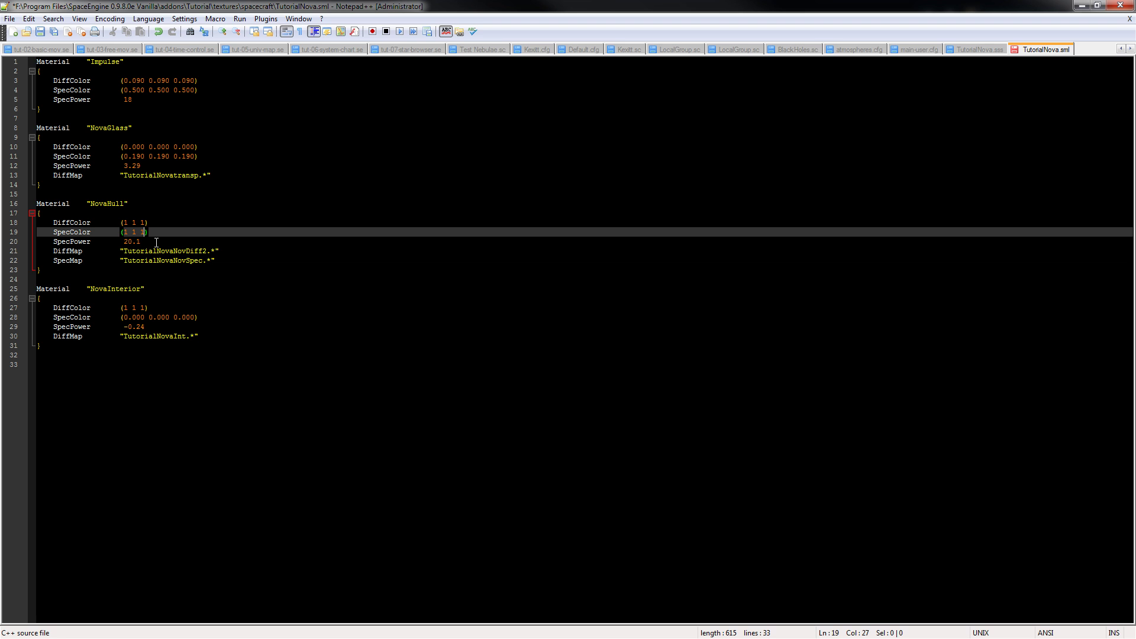
left_click_drag(142, 242, 123, 242)
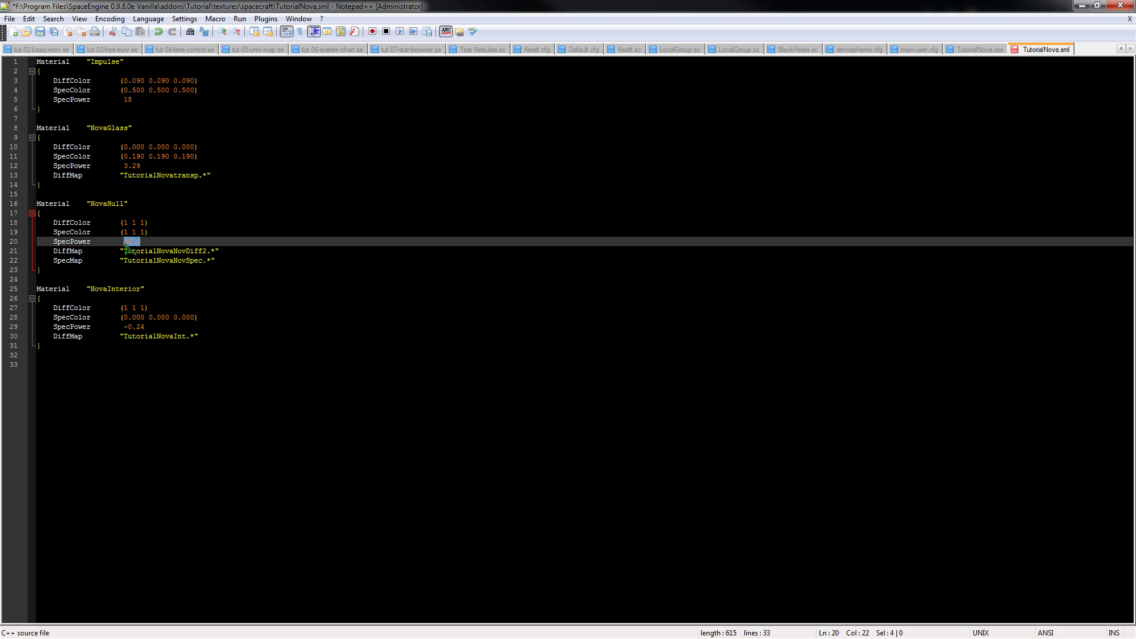
type("38")
Replace every "TutorialNova" prefix in the texture map names with nothing.
left_click_drag(173, 175, 127, 181)
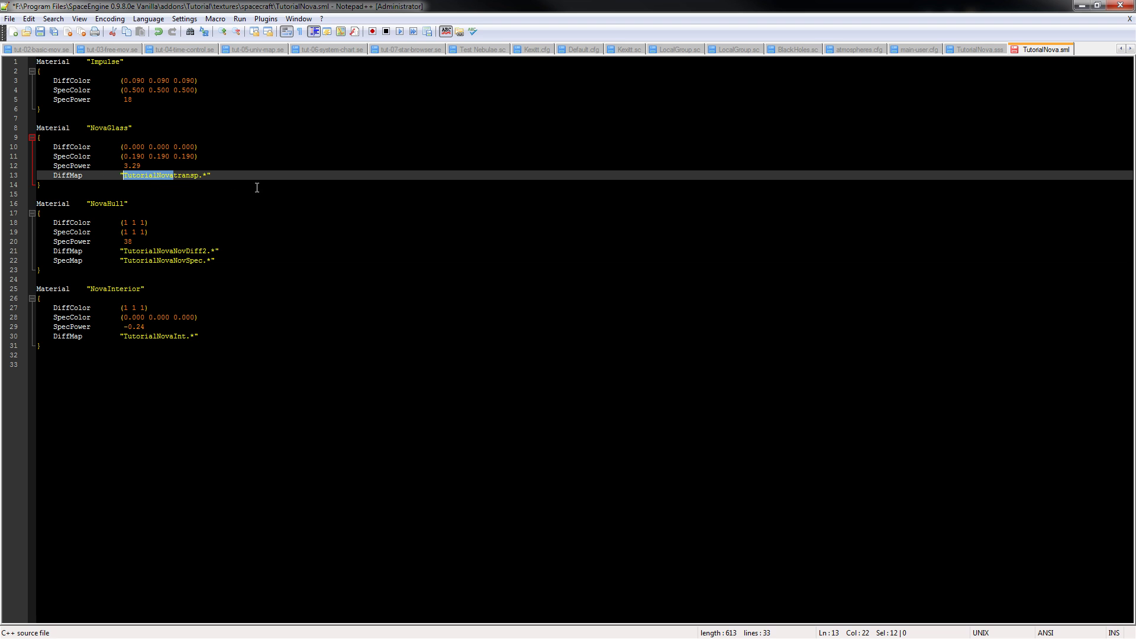
key("ctrl+h")
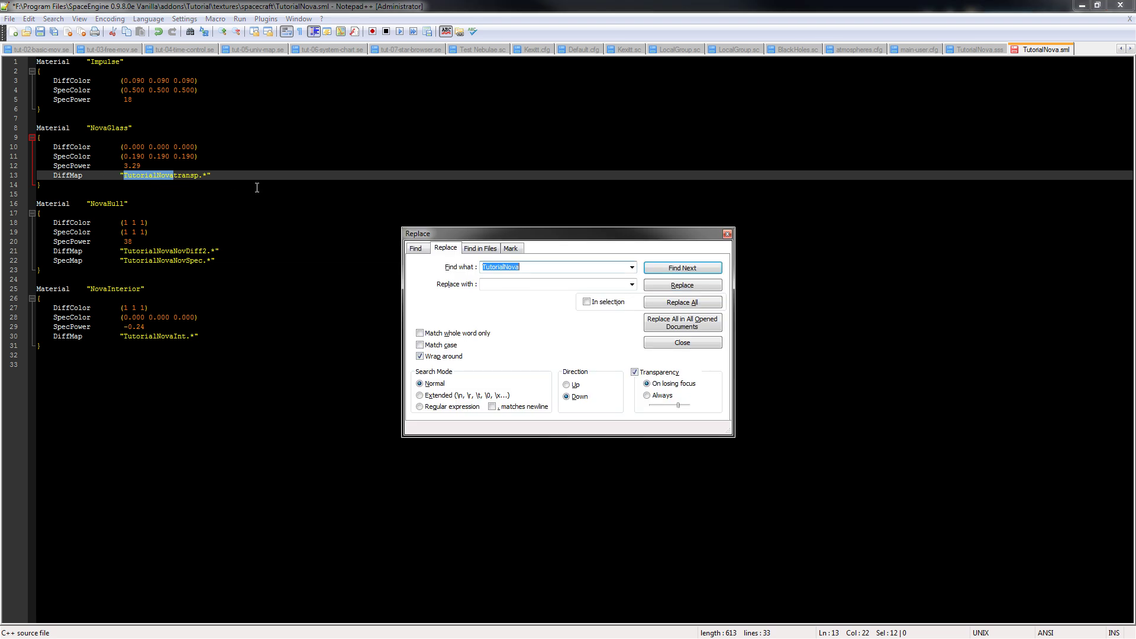
left_click(501, 285)
left_click(697, 288)
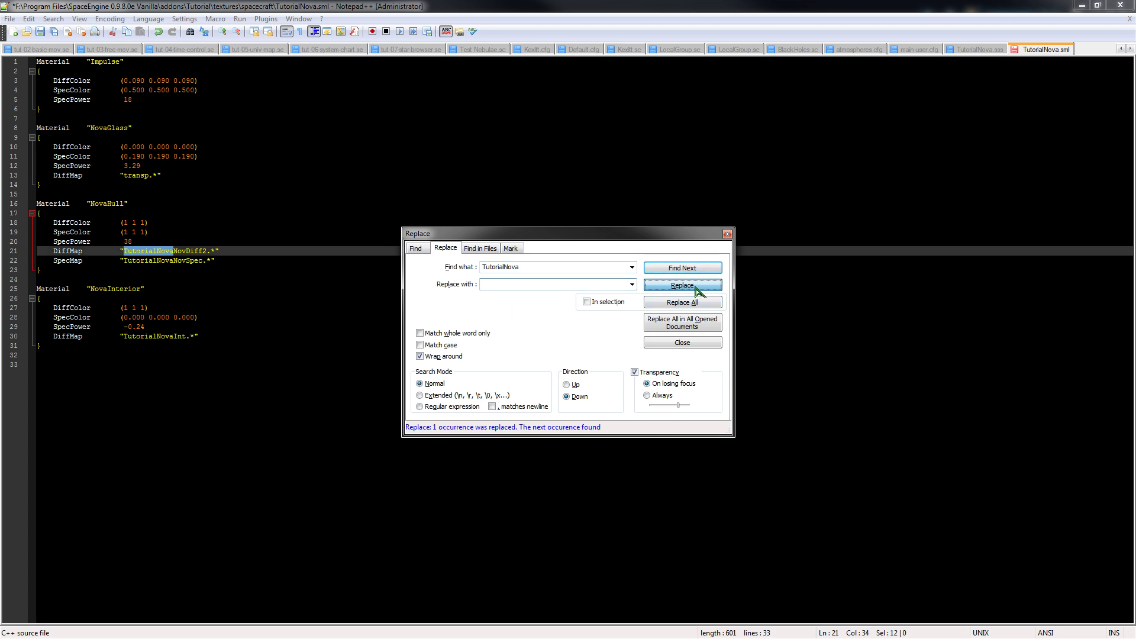
left_click(697, 289)
left_click(696, 288)
left_click(697, 289)
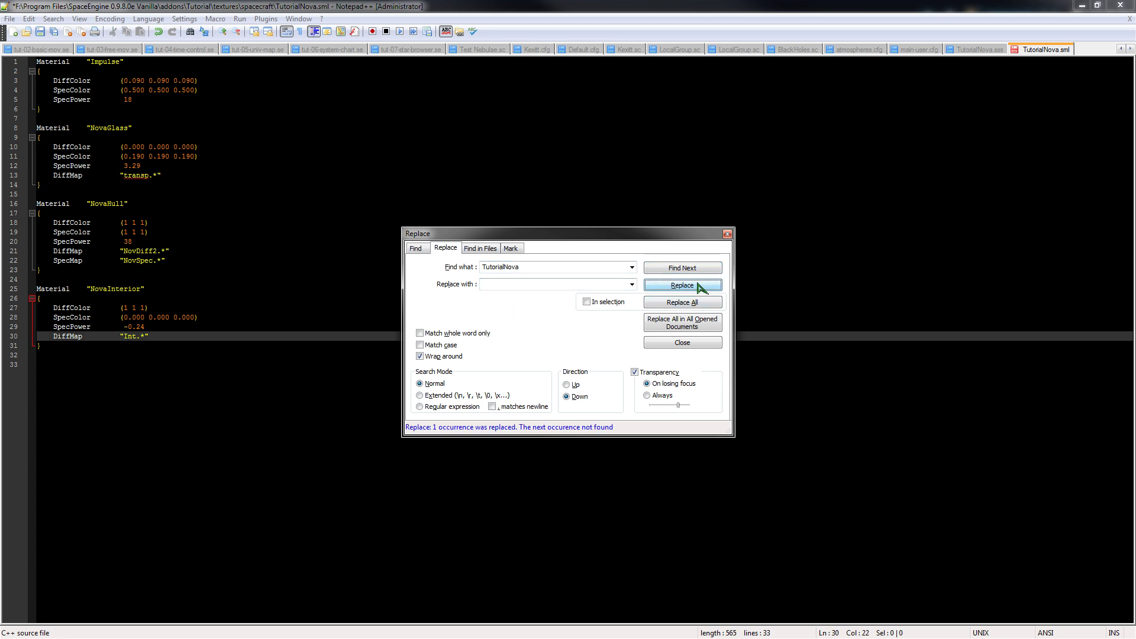
left_click(727, 234)
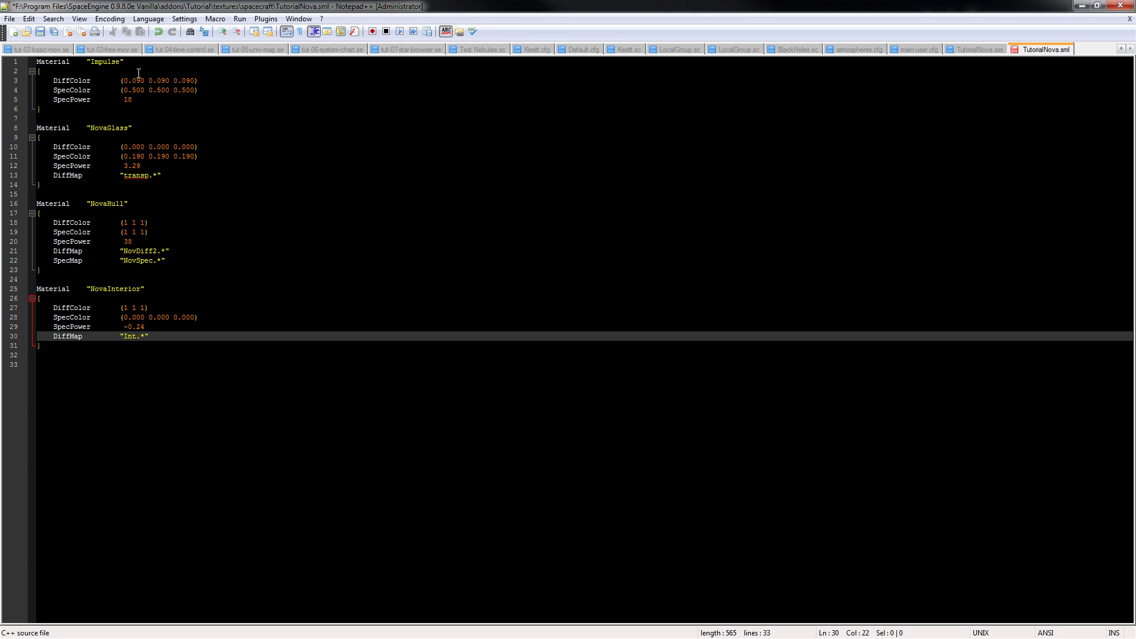
Add EmisMap "white_na.*" and EmisBright 2.0 lines below SpecPower in the Impulse material.
left_click(151, 100)
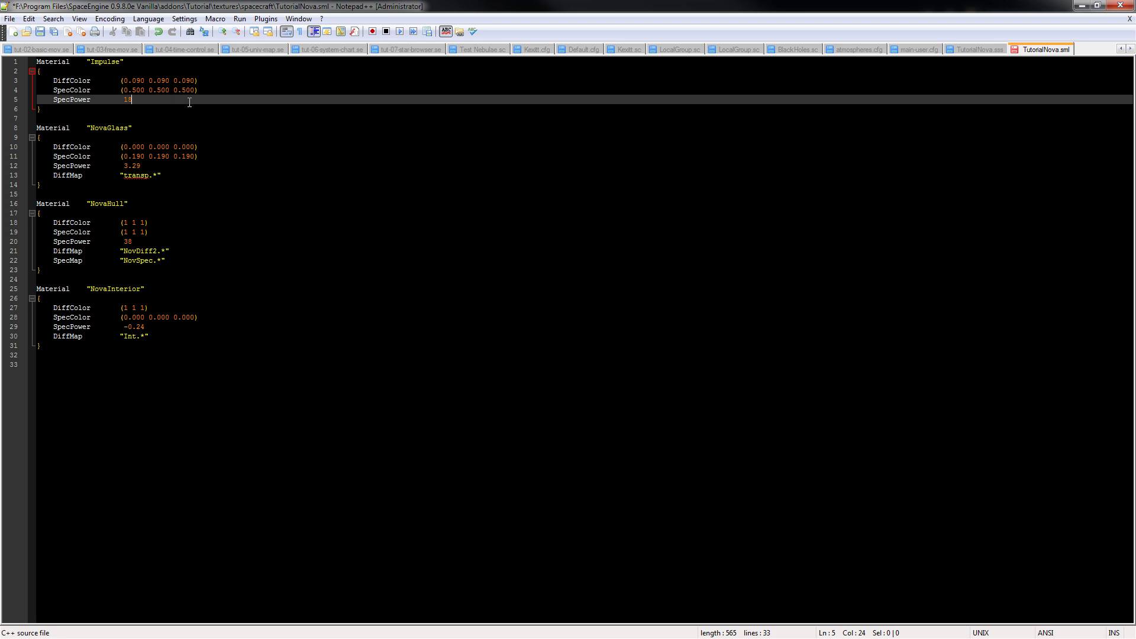
key("Return")
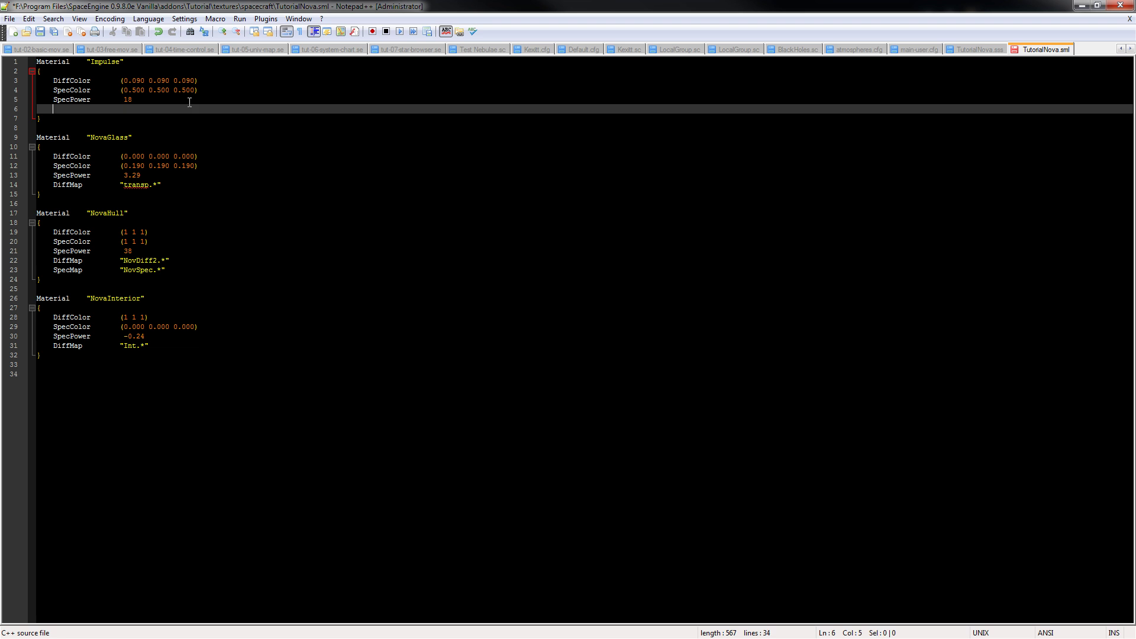
type("EmisMap         \"white_na.*")
key("Return")
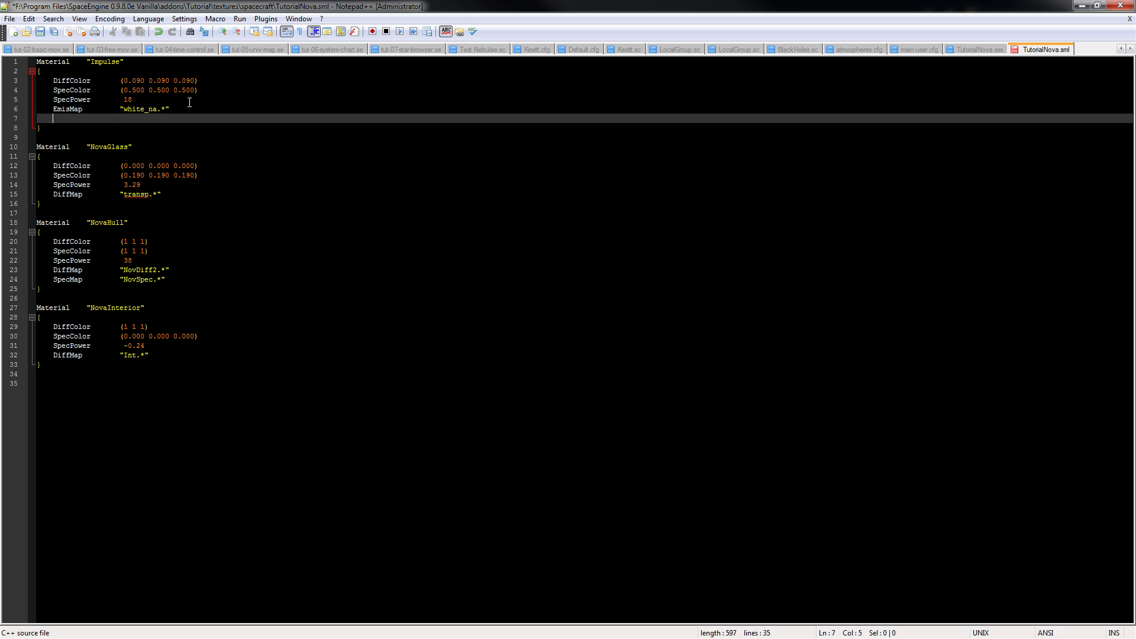
type("EmisBright")
type("0")
Insert an EmisColor line with the value (1 0 0) below SpecColor in the Impulse material.
key("Up")
key("Up")
key("Up")
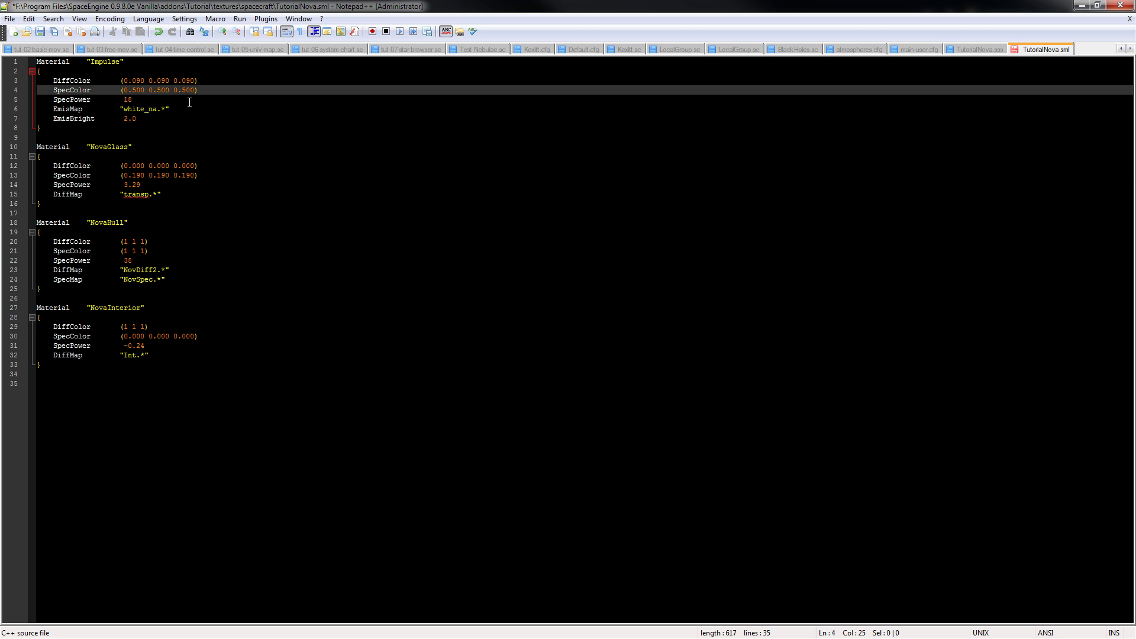
key("End")
key("Return")
type("EmisColo")
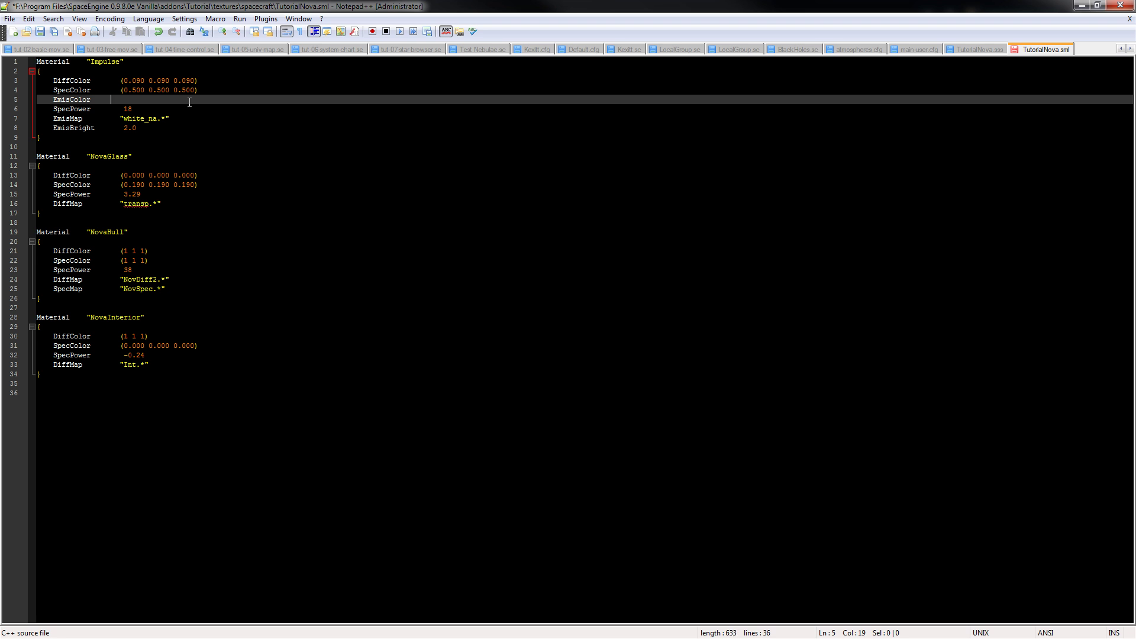
type("r       ( 10 0)")
Add a DiffMapAlpha "Transp" line below DiffMap in the NovaGlass material.
left_click(178, 204)
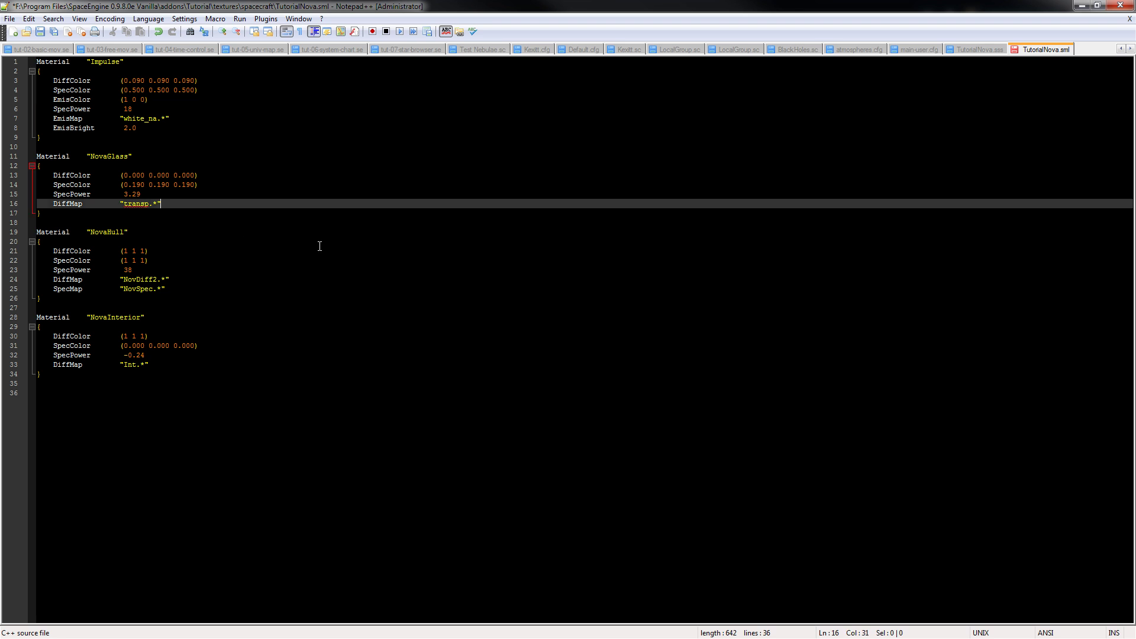
key("Return")
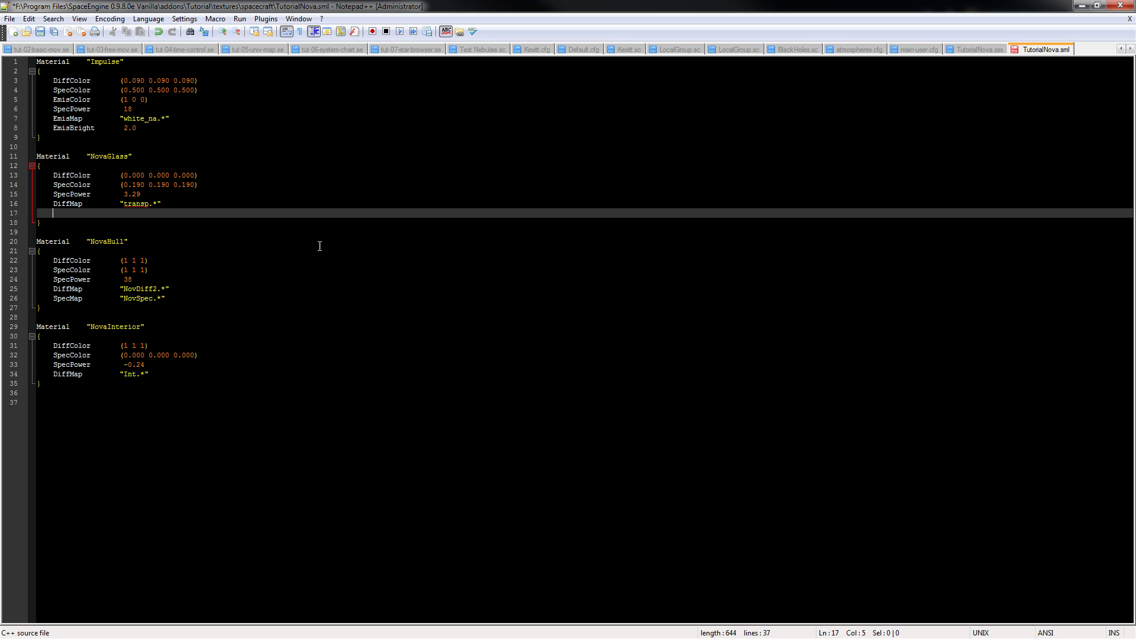
type("DiffMapAlpha    \"Transp")
Add EmisMap "NovEmis.*" and EmisBright 1.0 lines at the end of the NovaHull material.
left_click(194, 295)
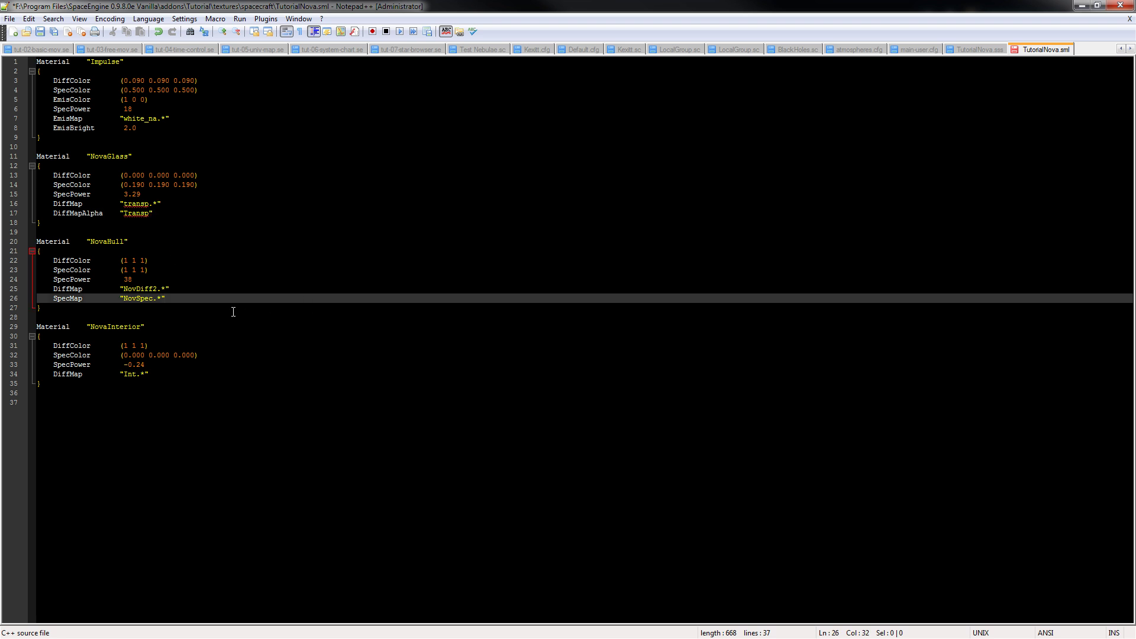
key("Return")
type("EmisMap         ")
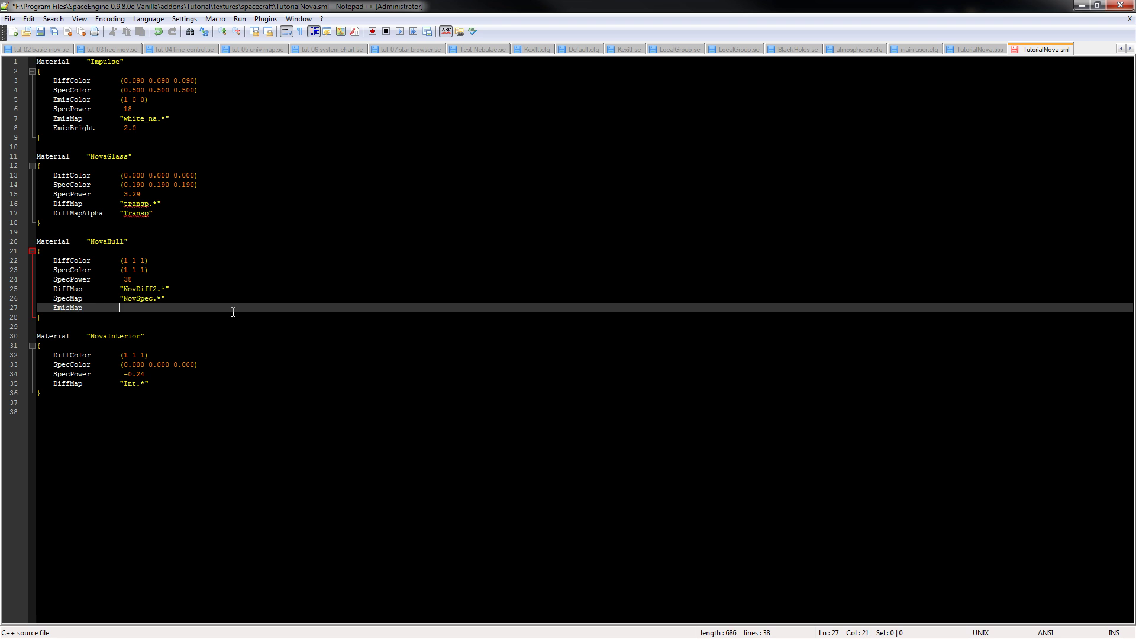
type("\"NovEmis.*\"")
key("Return")
type("EmisBright")
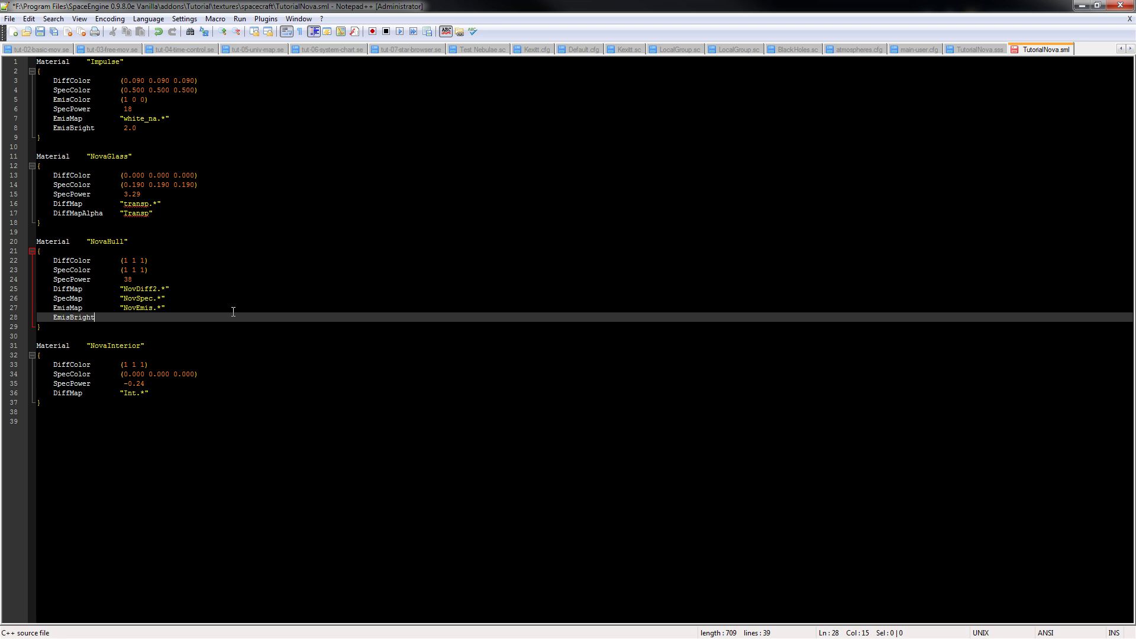
type("       1.0")
Set the NovaInterior material's SpecPower to 0.
left_click(163, 384)
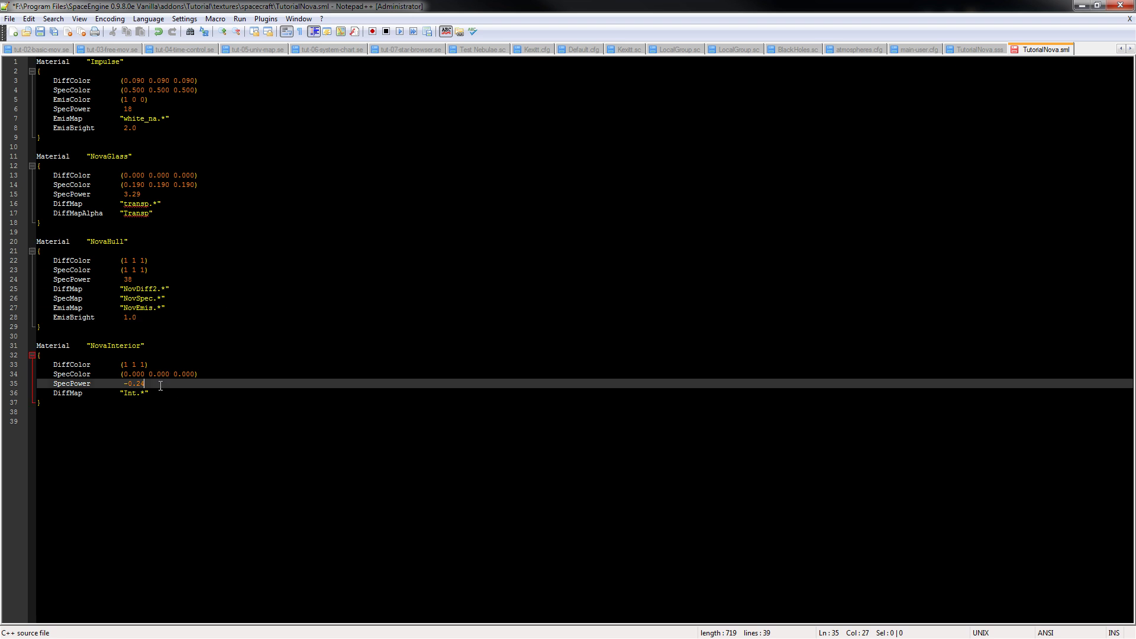
key("BackSpace")
key("BackSpace")
key("BackSpace")
key("BackSpace")
key("BackSpace")
type("0")
Duplicate the NovaInterior material's DiffMap line and turn the copy into EmisMap "Int.*".
left_click(191, 389)
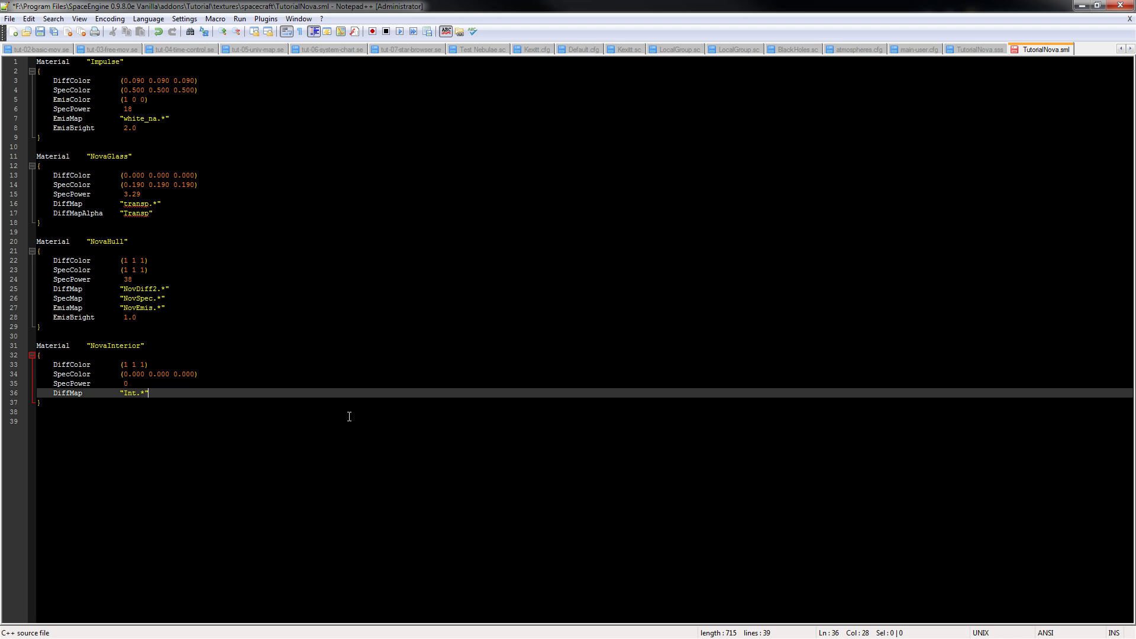
key("Return")
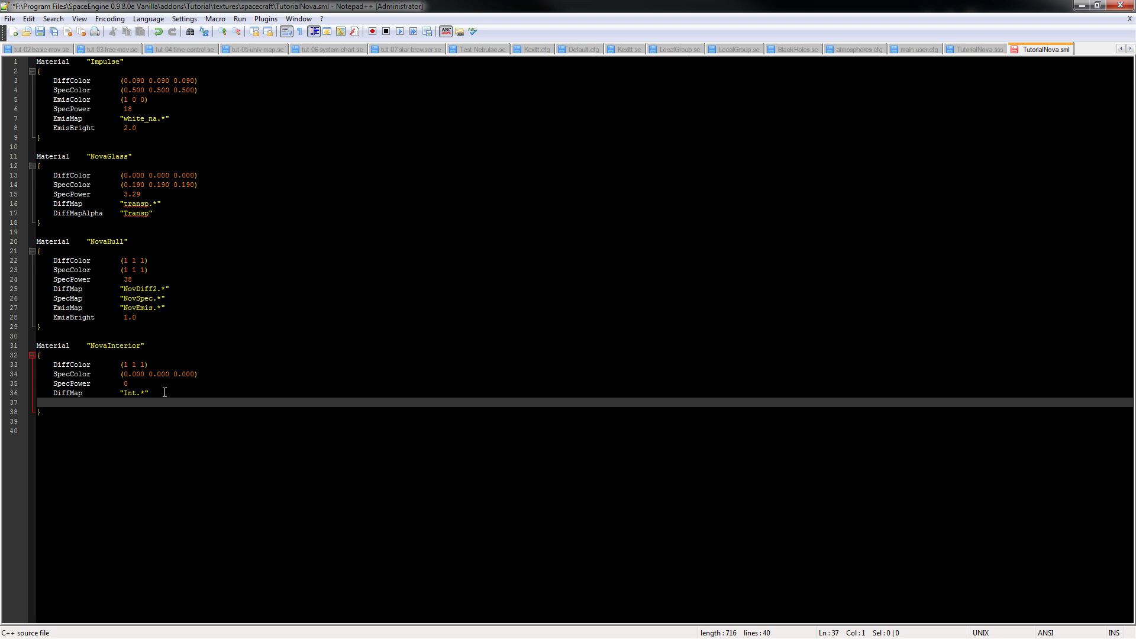
key("BackSpace")
left_click_drag(159, 393, 54, 393)
key("ctrl+c")
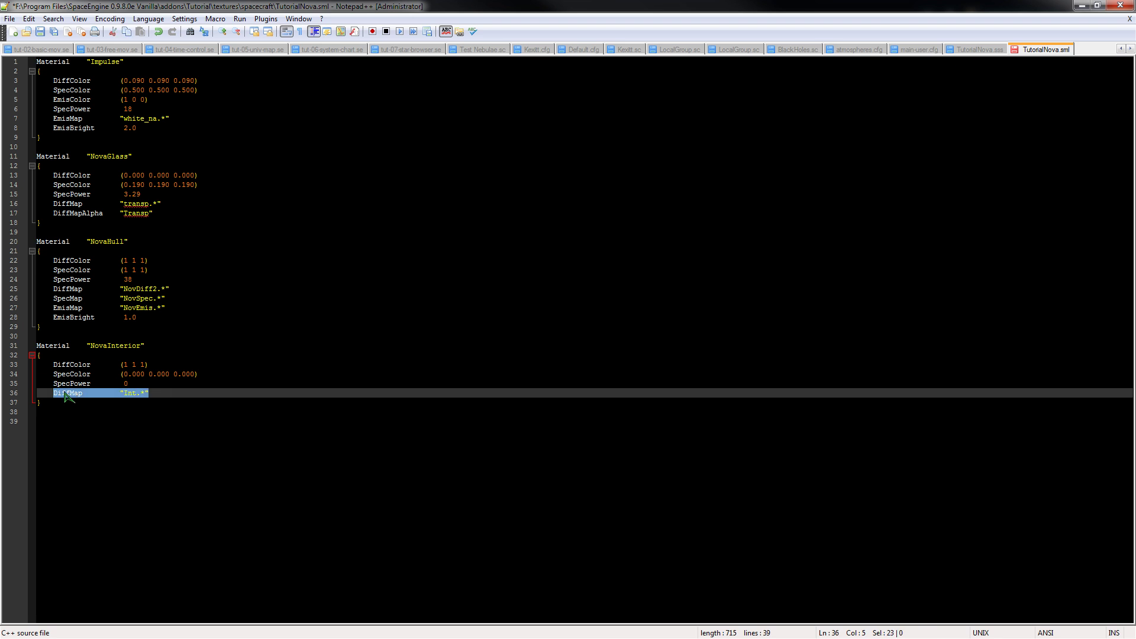
left_click(192, 390)
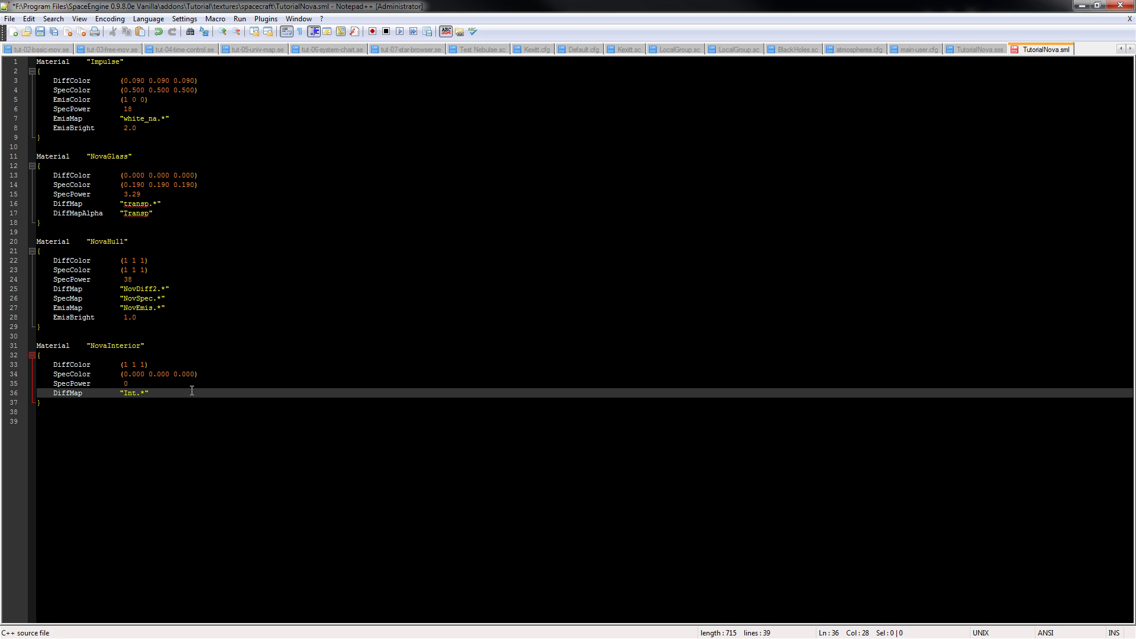
key("Return")
key("ctrl+v")
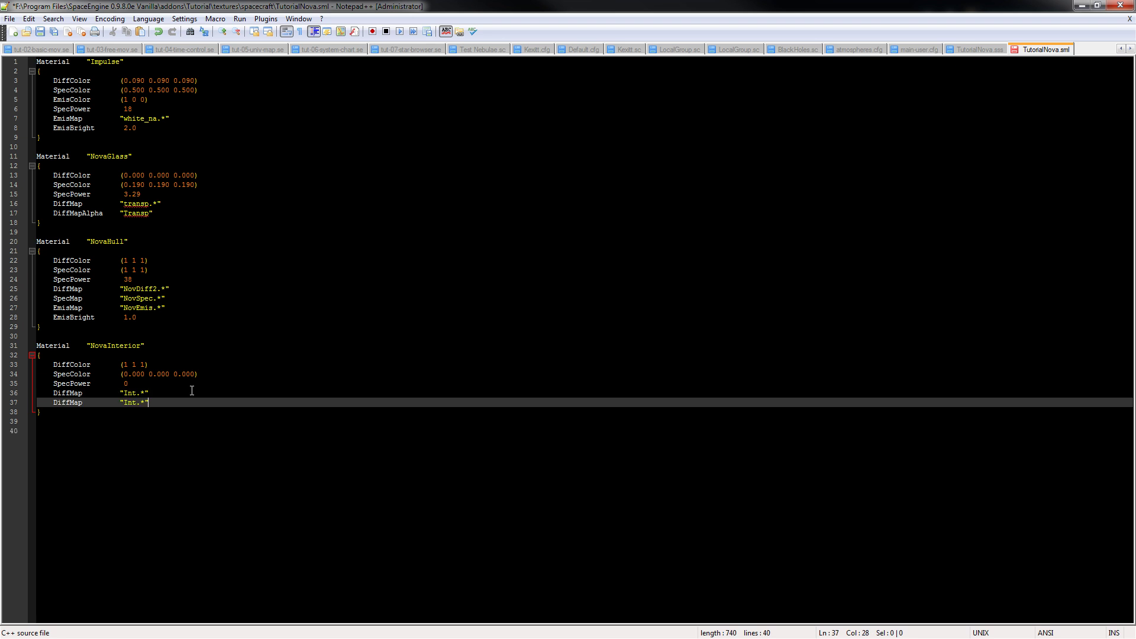
key("Home")
key("Delete")
key("Delete")
key("Delete")
key("Delete")
type("Emis")
Add an EmisBright 1.0 line at the end of the NovaInterior material and save TutorialNova.sml.
key("End")
key("Return")
type("Em")
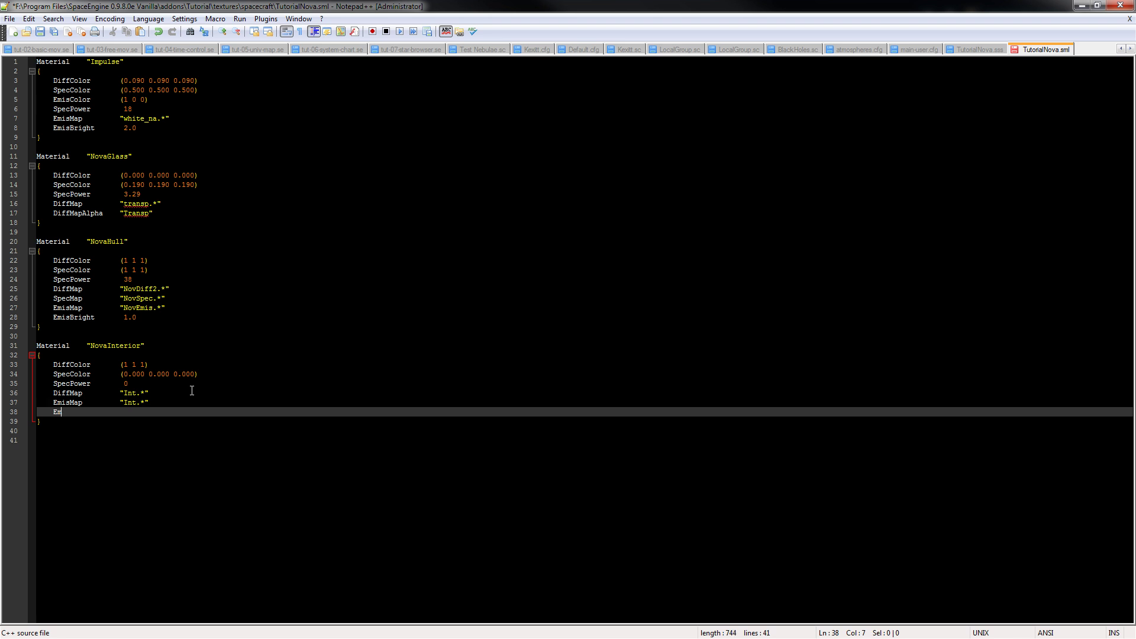
type("isBright       1.0")
left_click(40, 32)
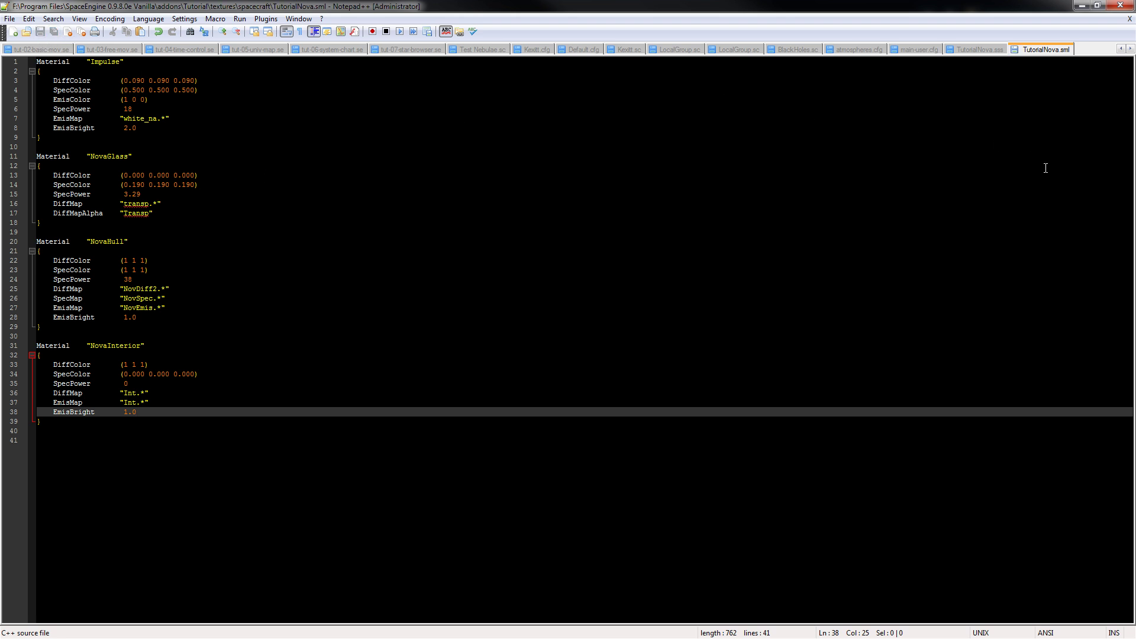
Minimize Notepad++, launch SpaceEngine and enter the Planetarium.
left_click(1082, 6)
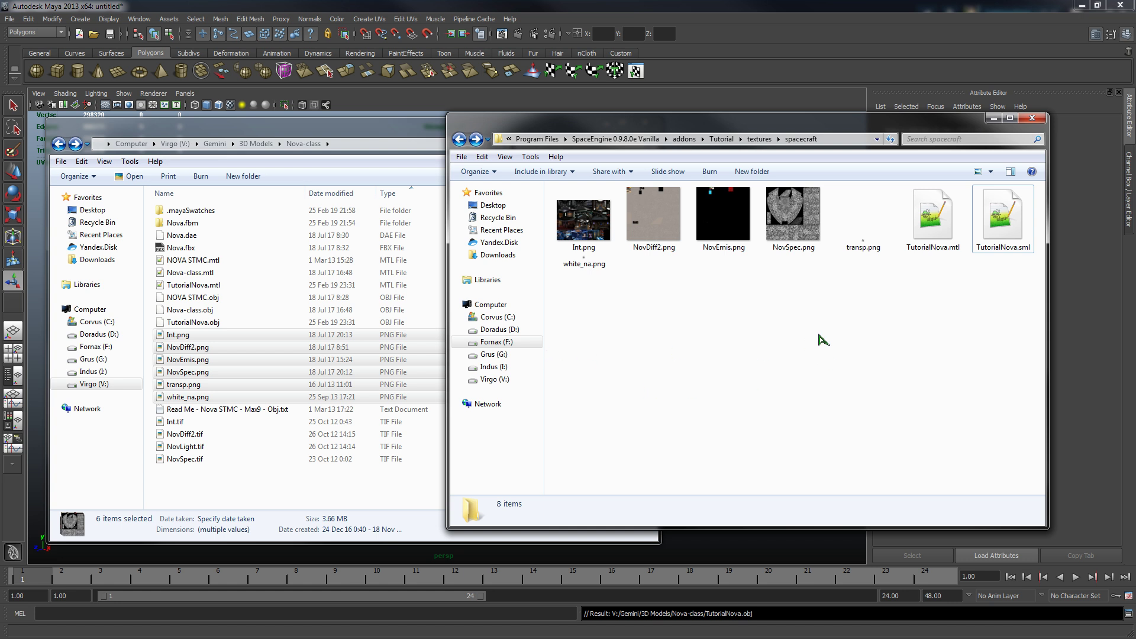
key("BackSpace")
key("Return")
double_click(630, 308)
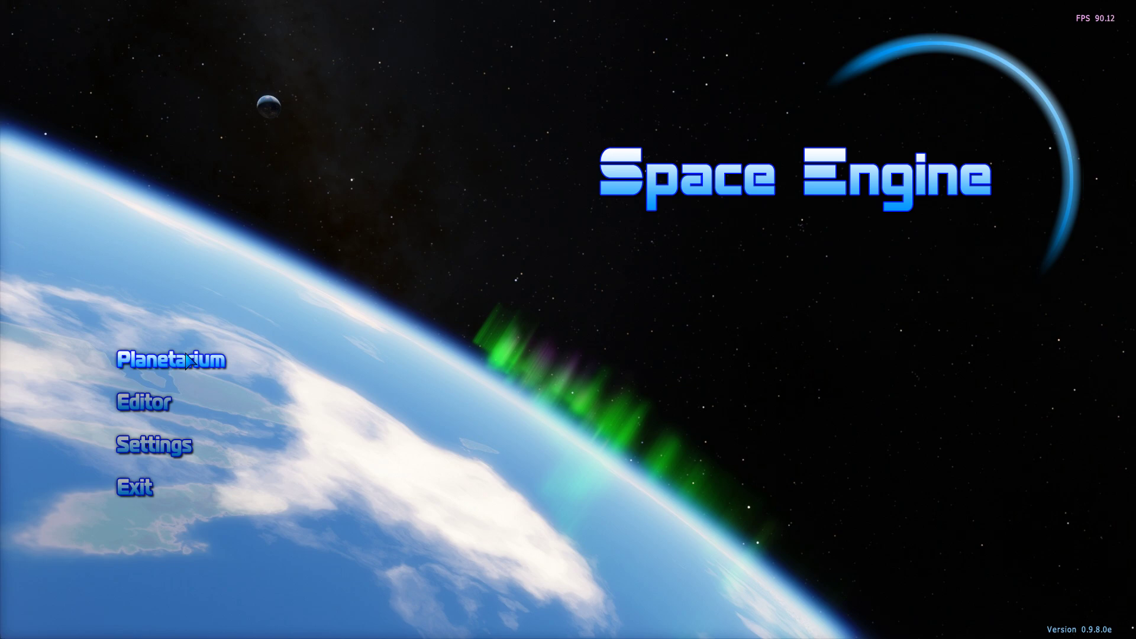
left_click(188, 361)
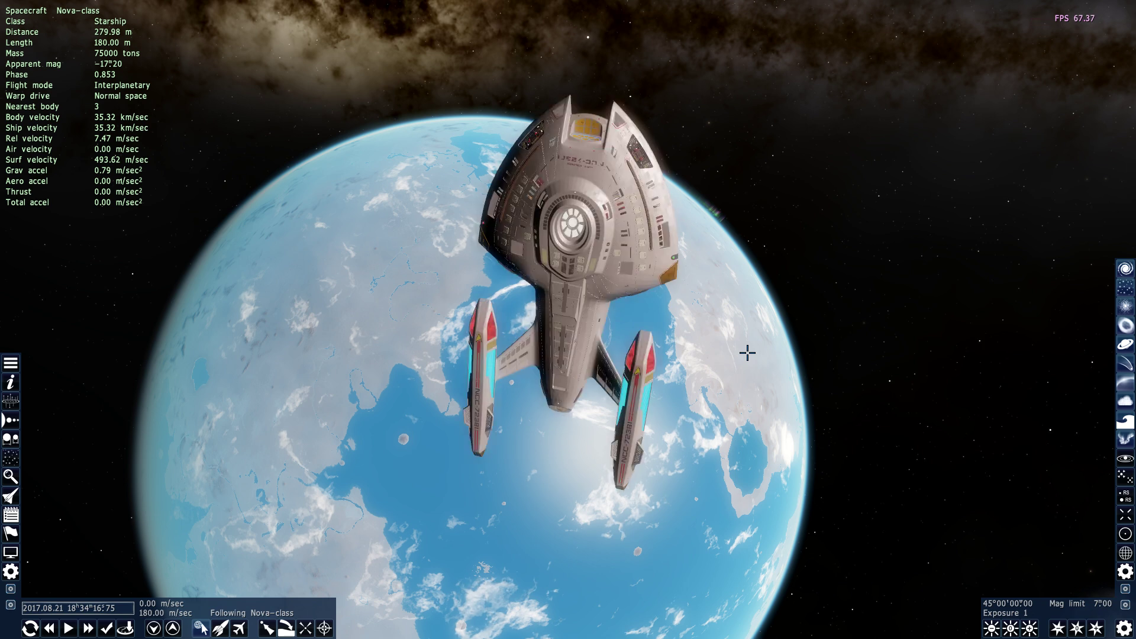
Circle the Nova-class ship to examine its corrected materials, then check its orientation in ship control mode.
key("r")
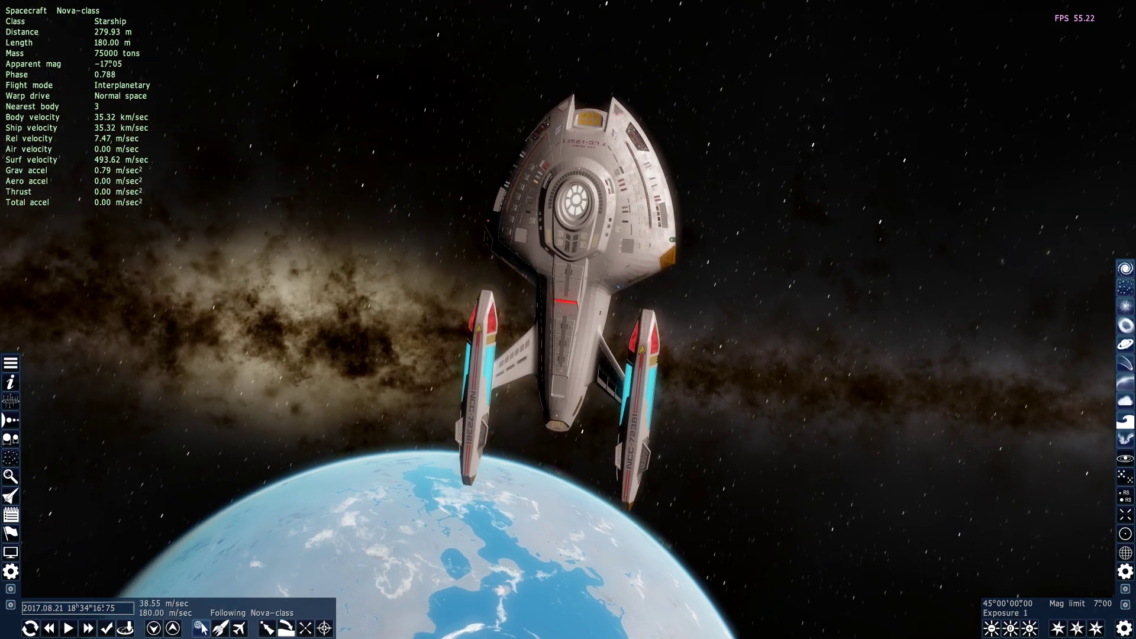
key("r")
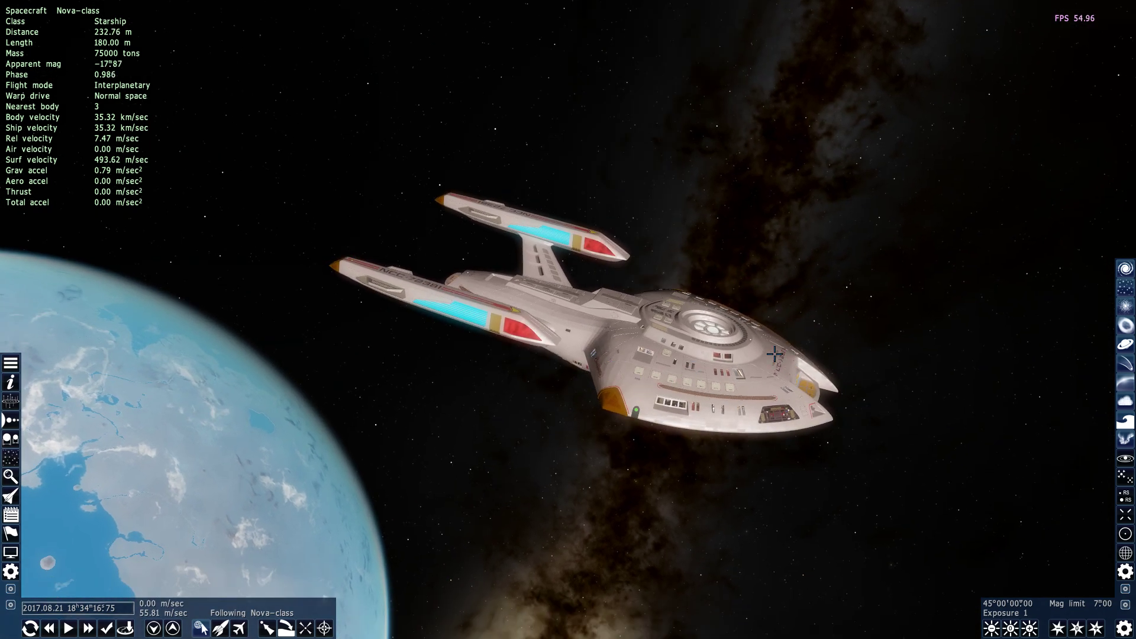
key("Home")
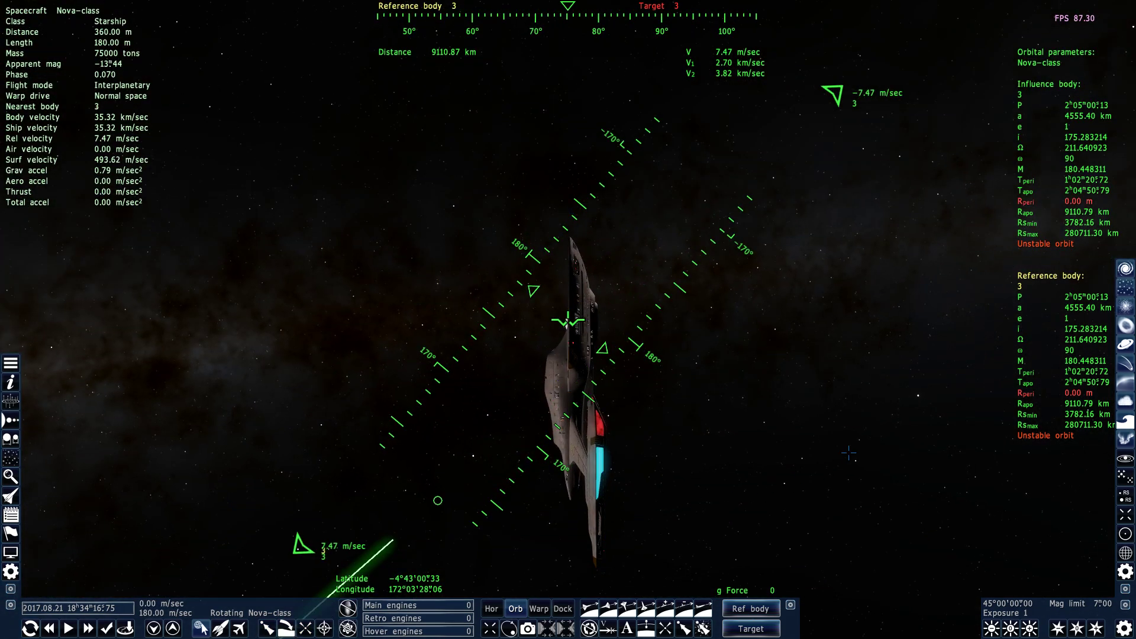
key("f")
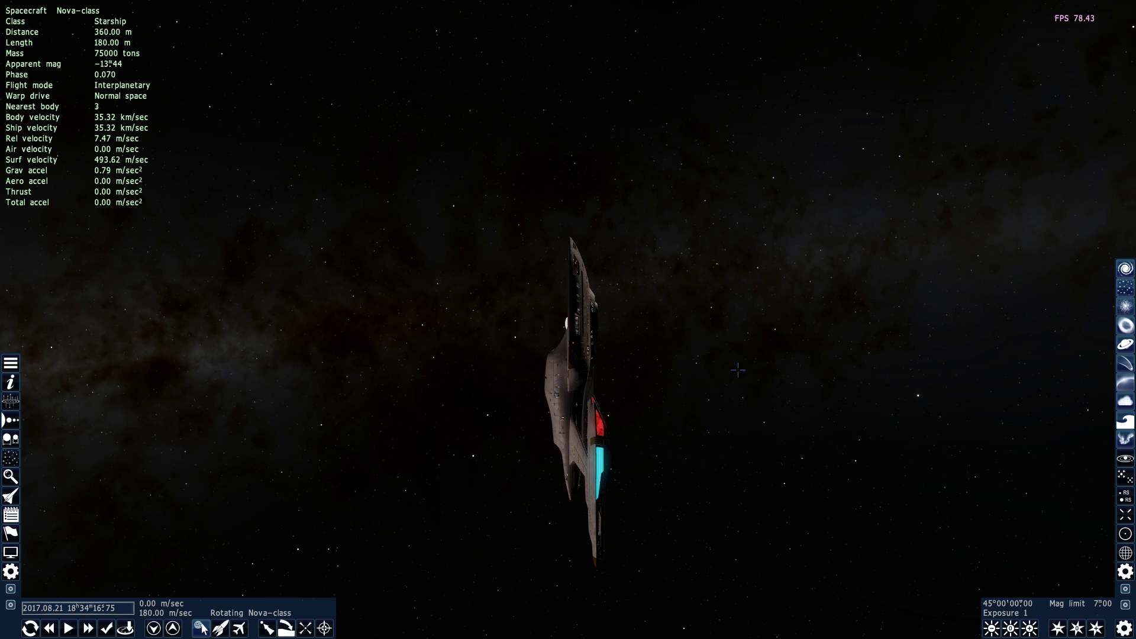
Open the ship editor, reset the Hull module's rotation and set its second rotation axis to 180 degrees.
key("shift+F2")
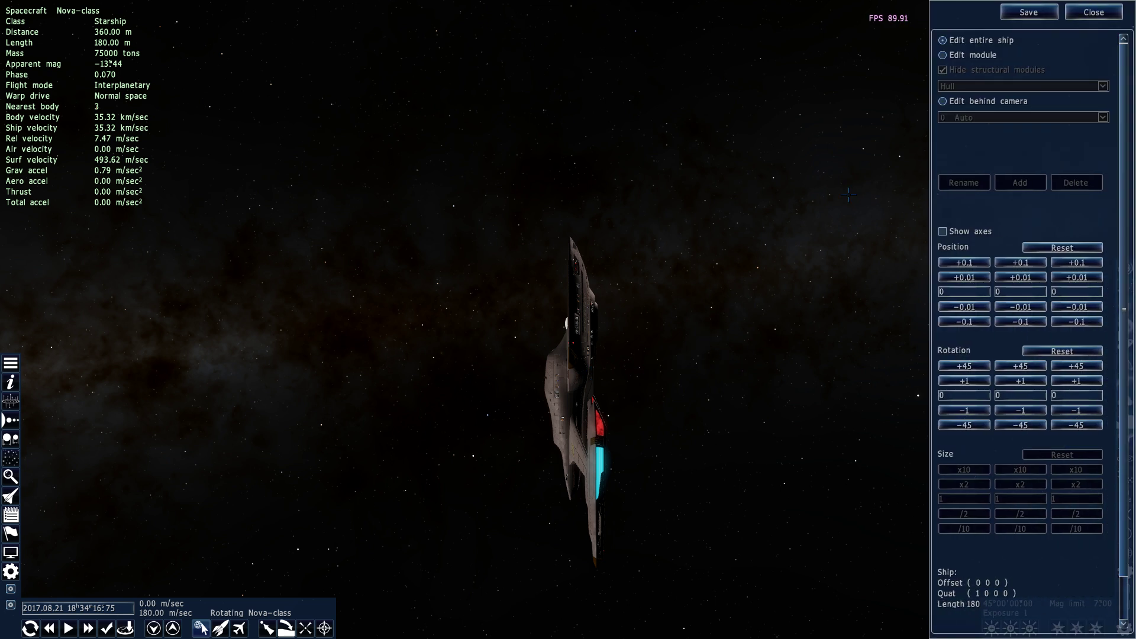
left_click(959, 55)
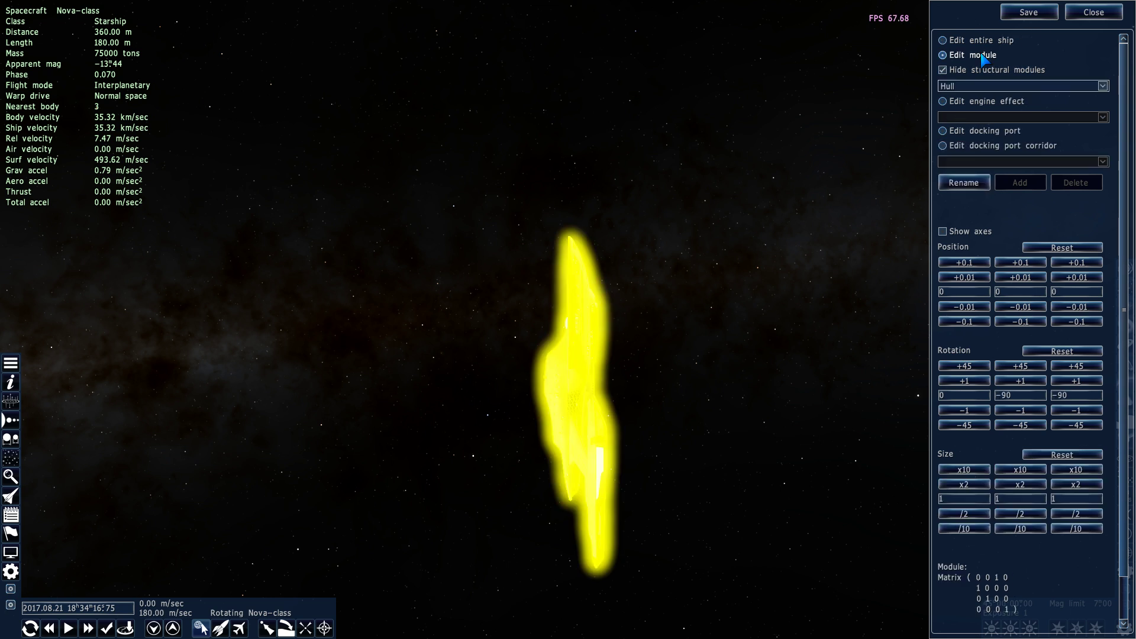
left_click(1061, 352)
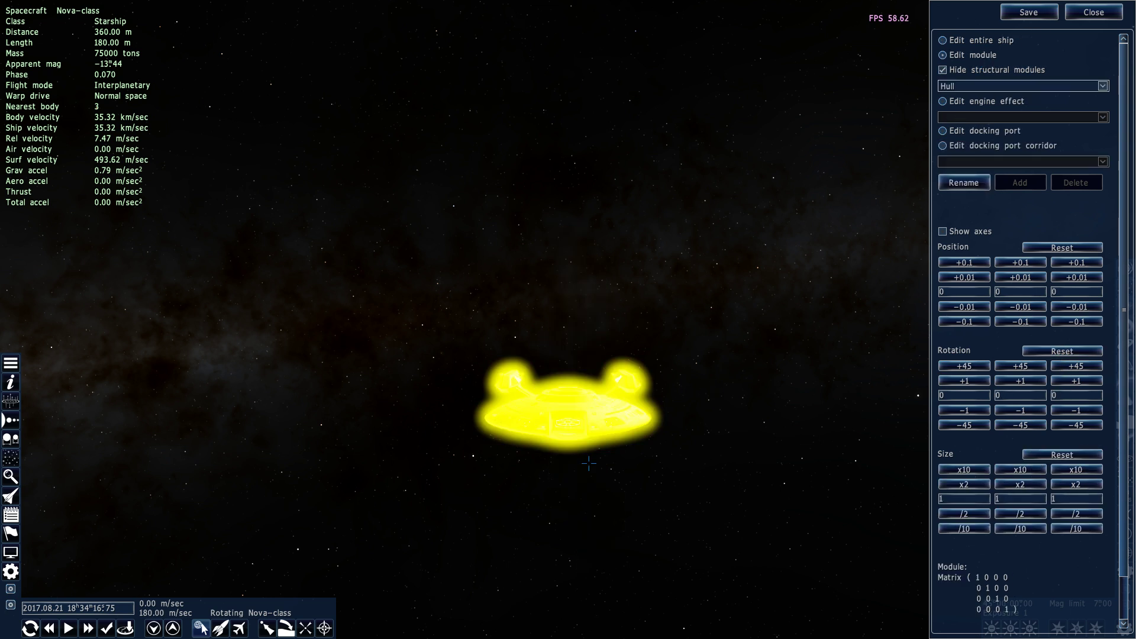
left_click(1038, 368)
left_click(1038, 368)
left_click(1038, 370)
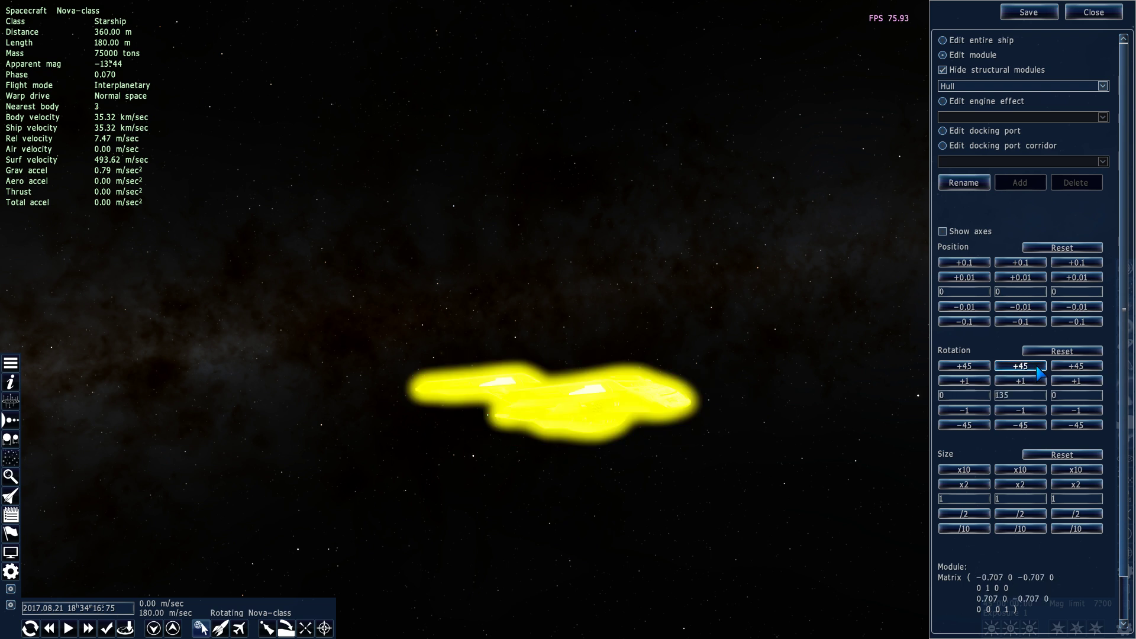
left_click(1038, 371)
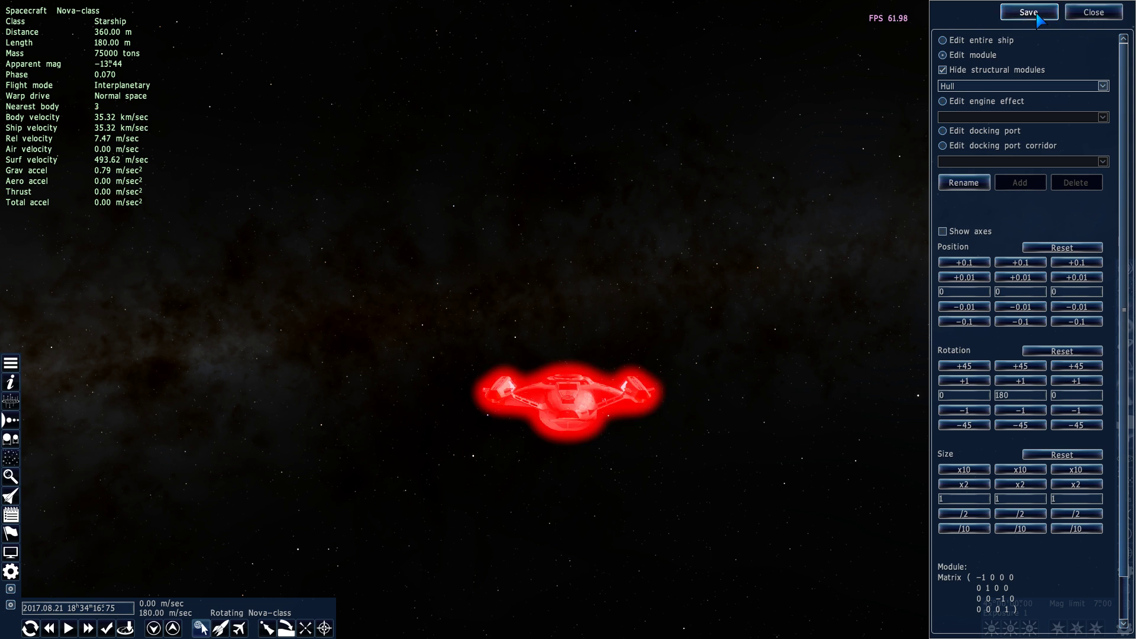
Close the ship editor, test-fly the Nova-class ship with its main engines at 100, and cut the thrust.
left_click(1116, 15)
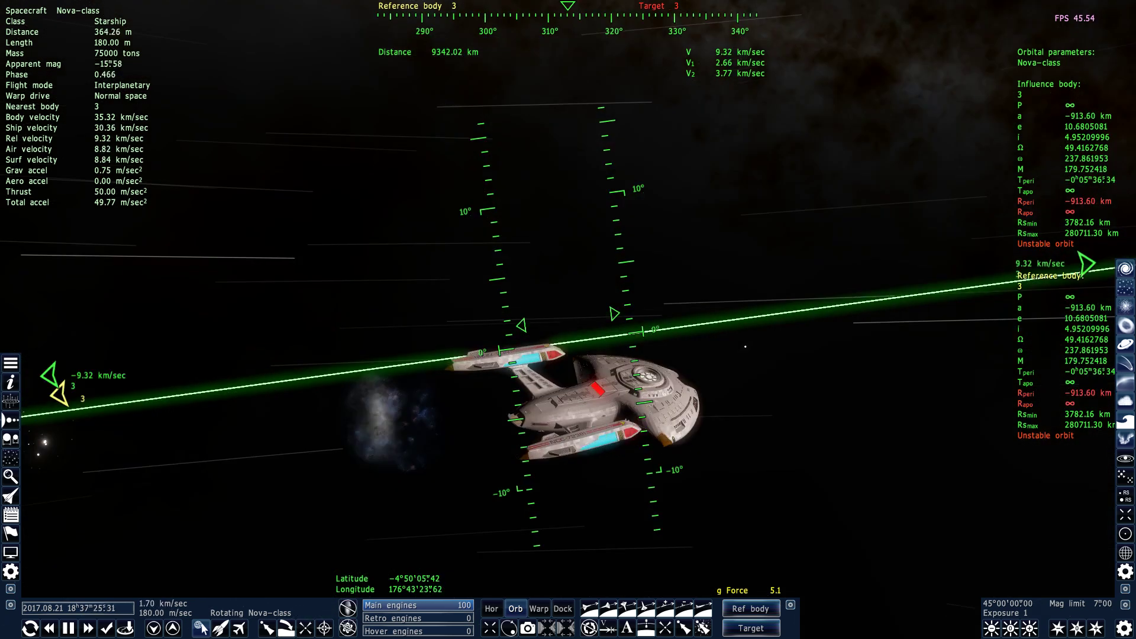
key("slash")
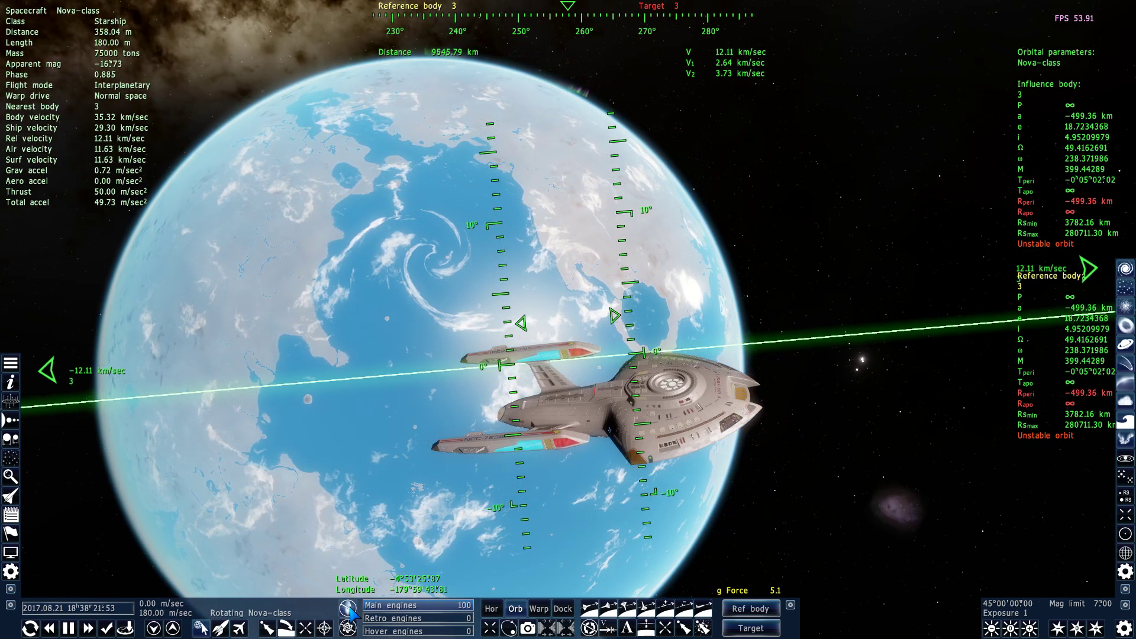
key("BackSpace")
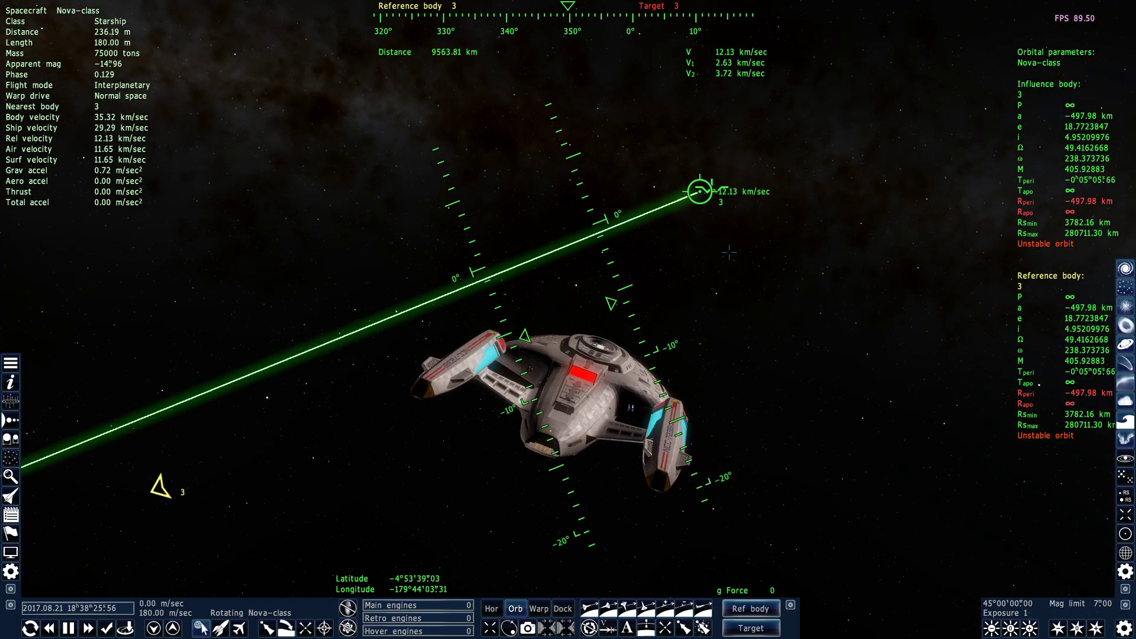
left_click(653, 188)
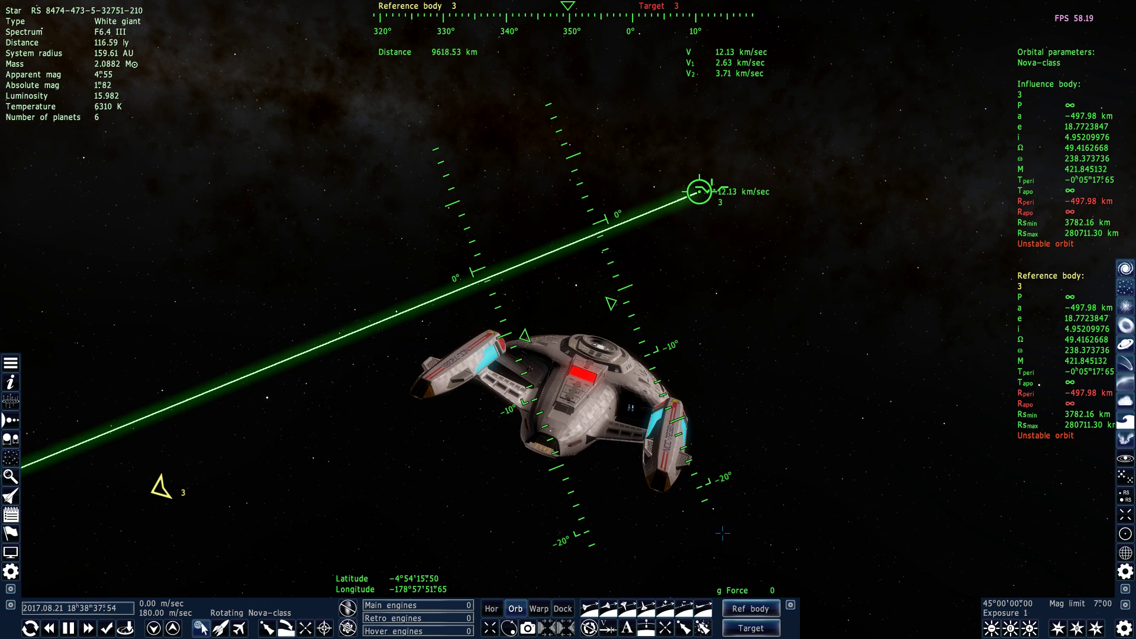
left_click(704, 629)
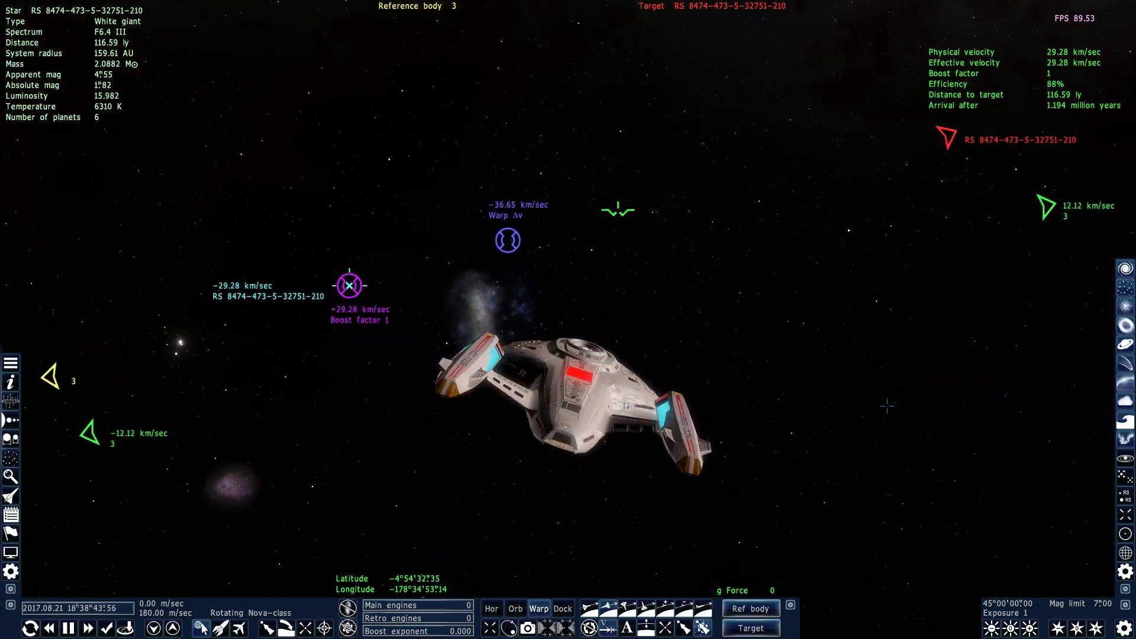
key("w")
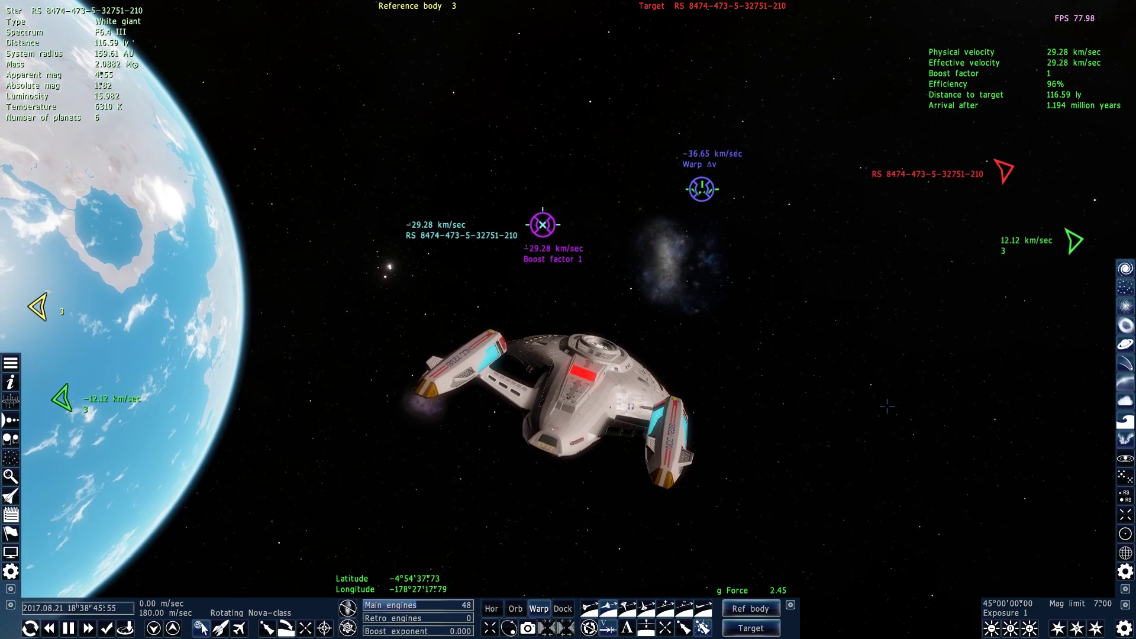
Speed up simulation time while the autopilot prepares the ship for warp, and restore normal time once it is underway.
key("l")
key("l")
key("l")
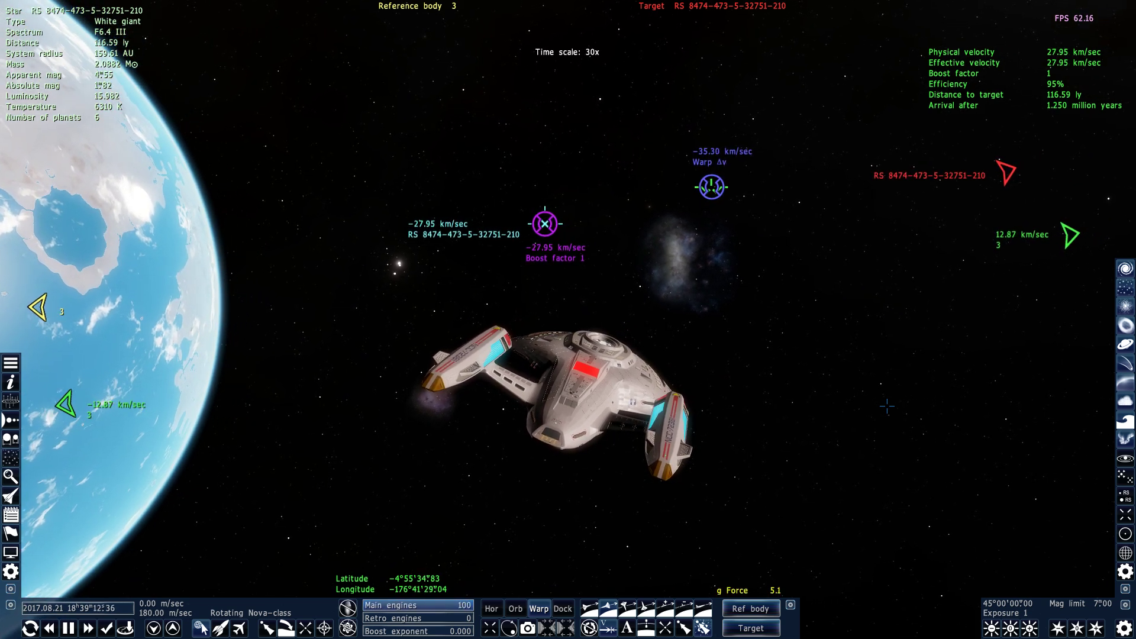
key("l")
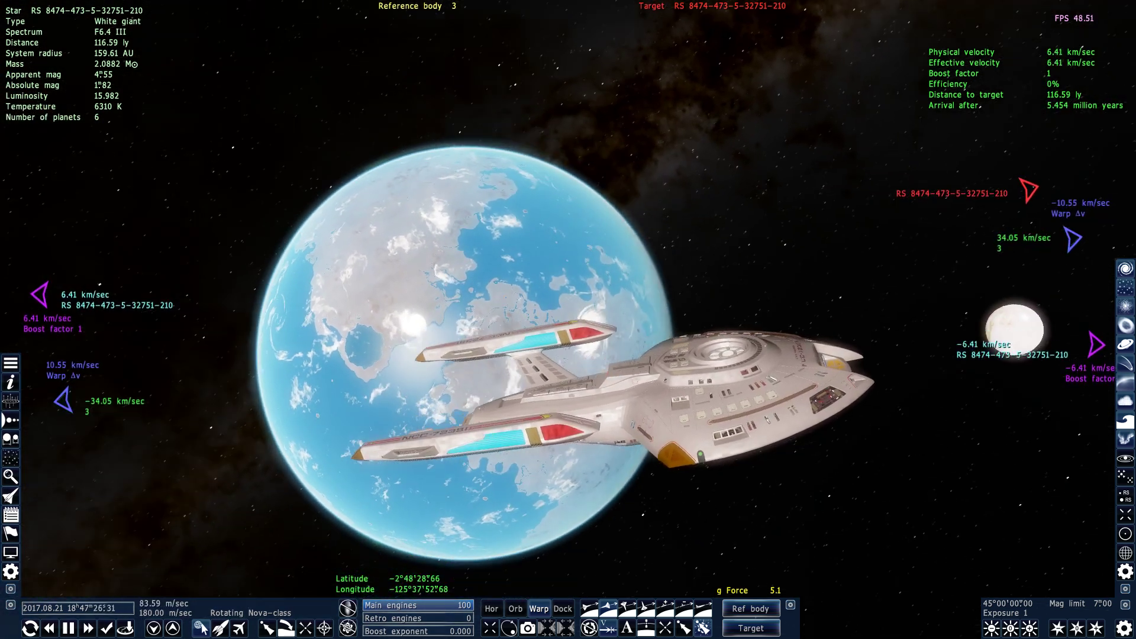
key("j")
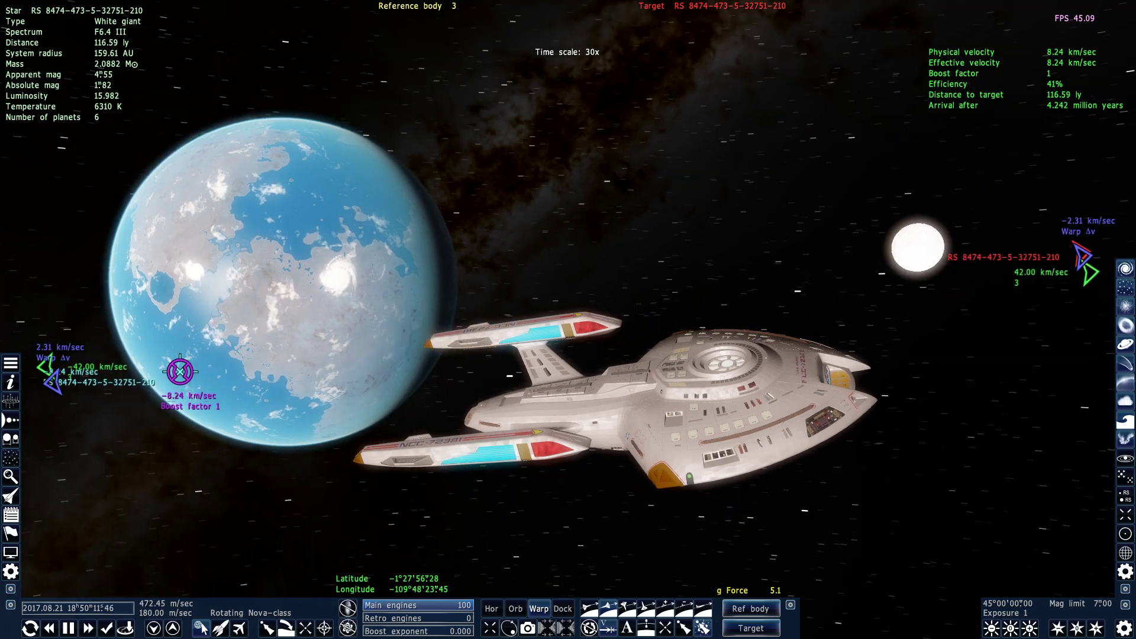
key("l")
key("k")
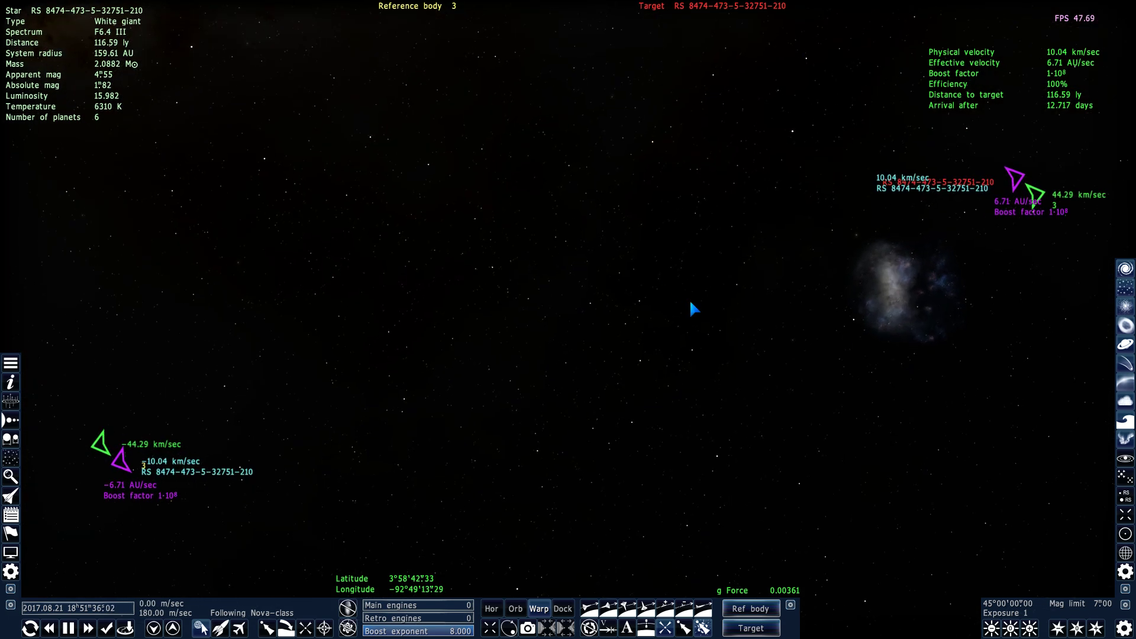
Select the Nova-class ship in the Spacecraft manager and bring the camera close to it in warp.
key("ctrl+shift+s")
left_click(432, 290)
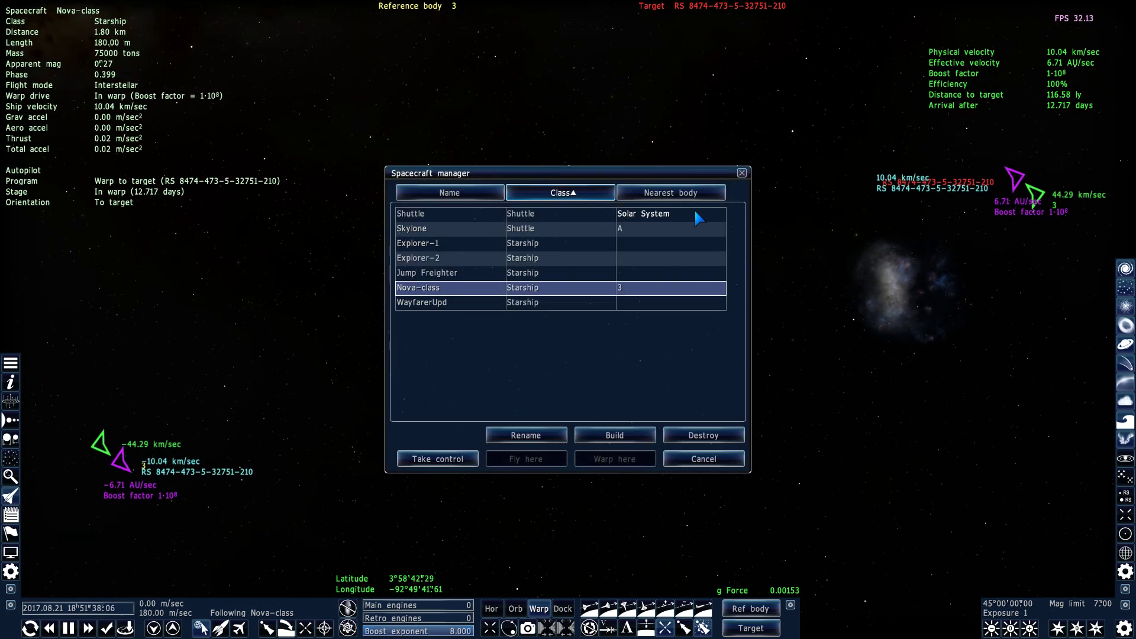
left_click(741, 173)
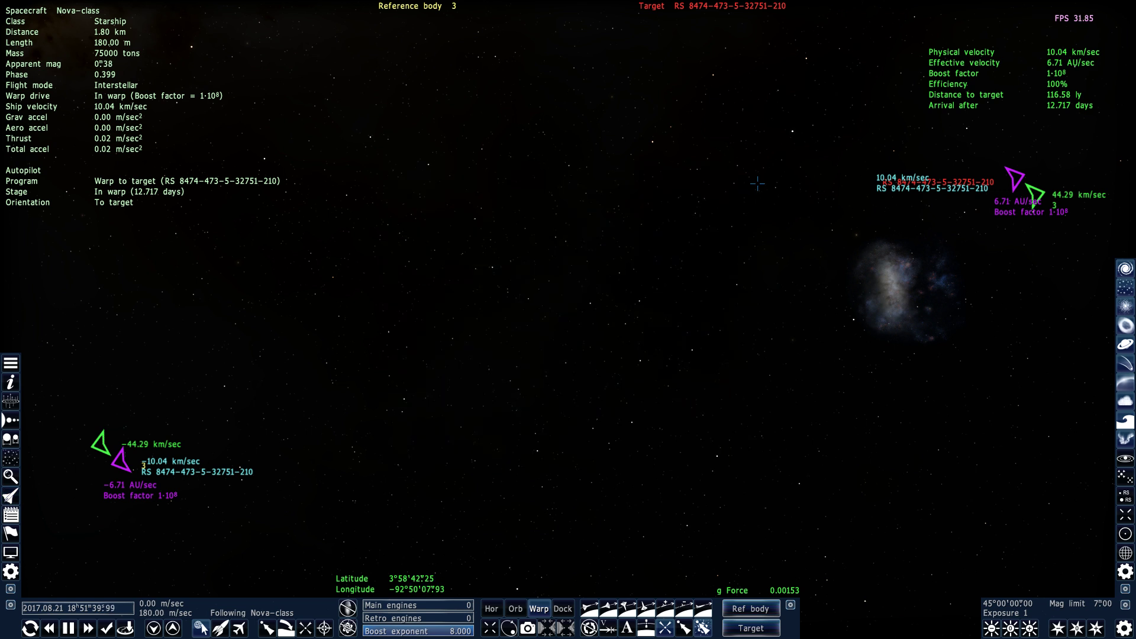
key("c")
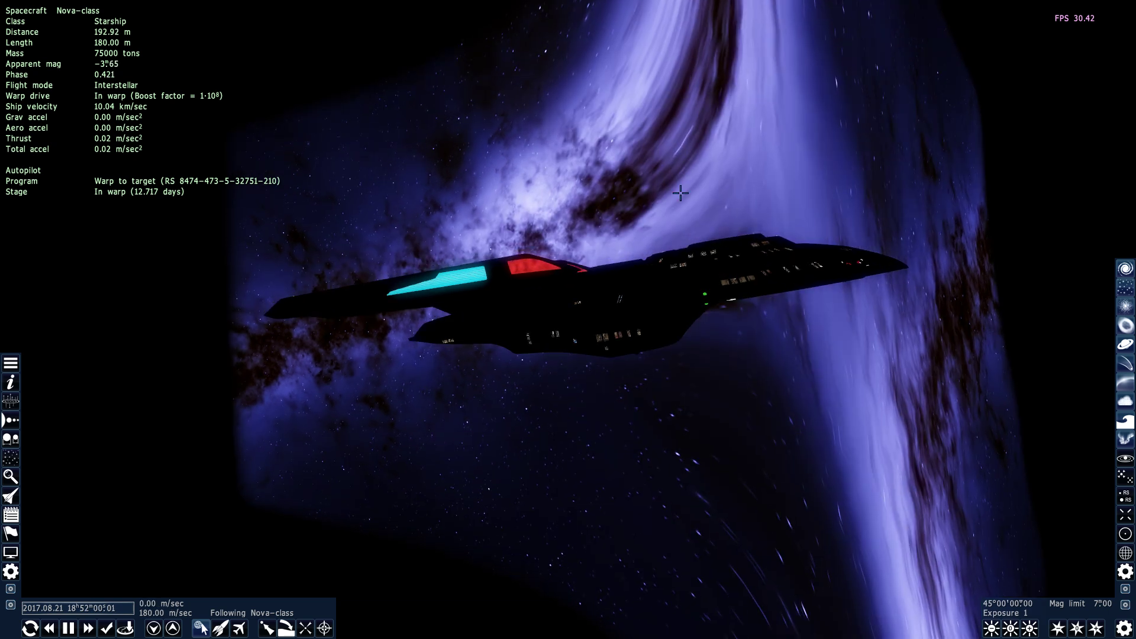
Check the Ship warp quality in the graphics settings, and examine the warp distortion around the ship from a distance.
key("F4")
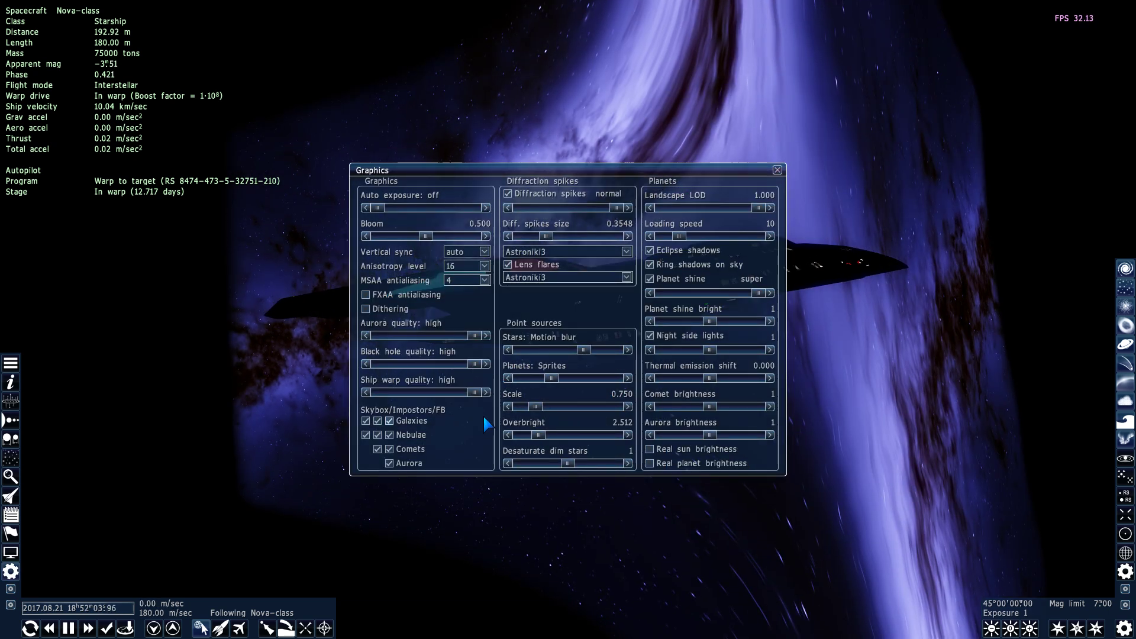
left_click(777, 170)
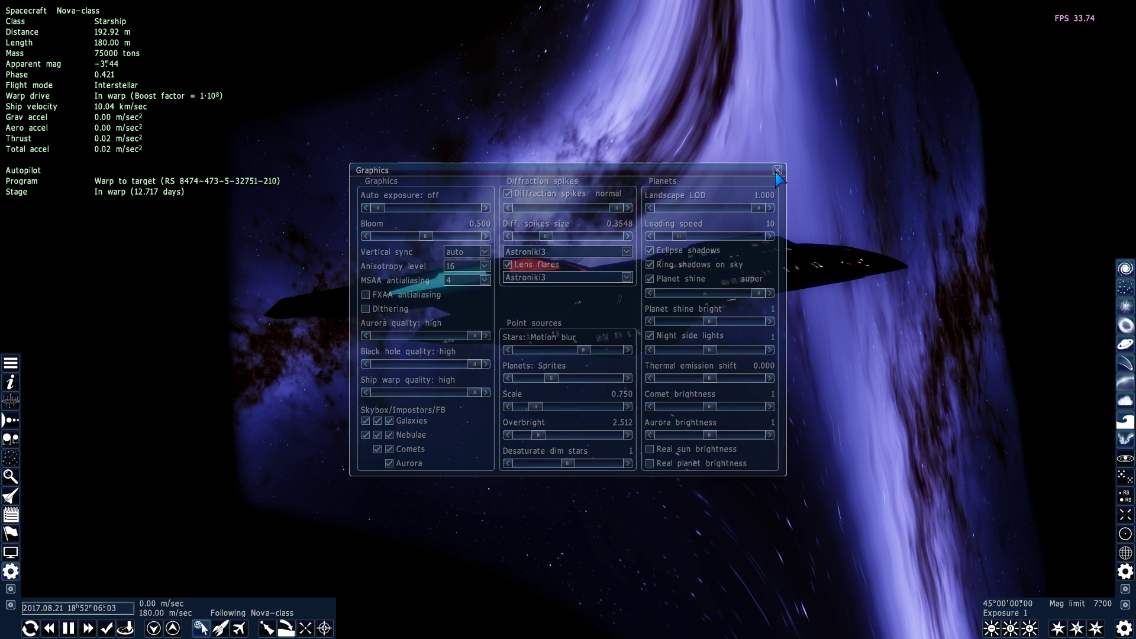
scroll(568, 313, "down", 5)
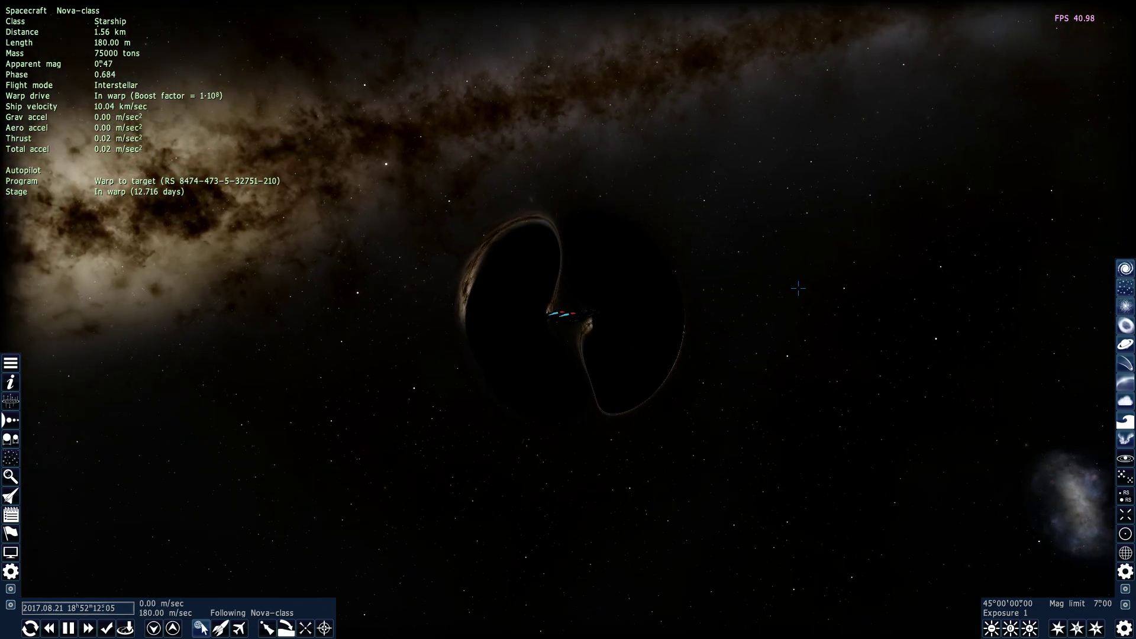
Stop the warp autopilot, drop the Nova-class ship to normal space and leave ship control mode.
key("v")
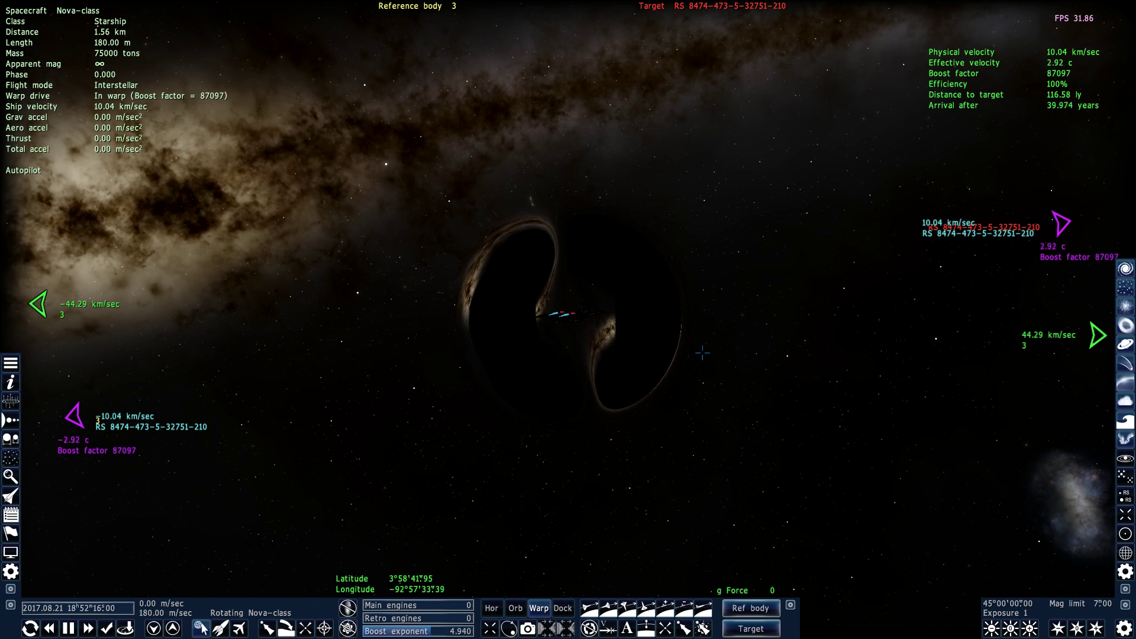
key("x")
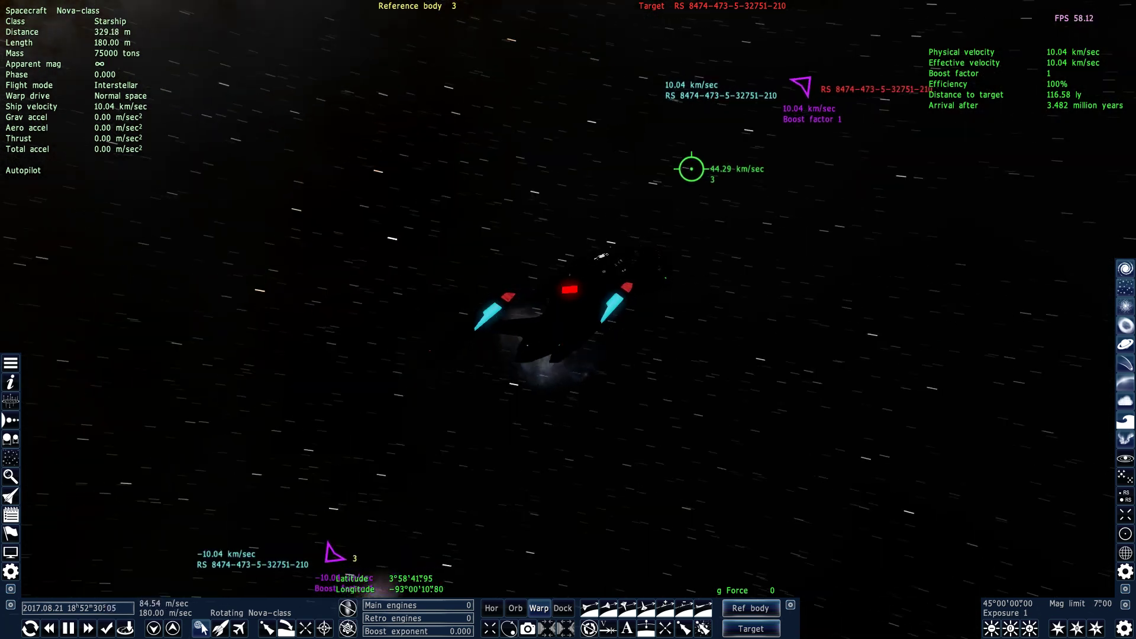
key("c")
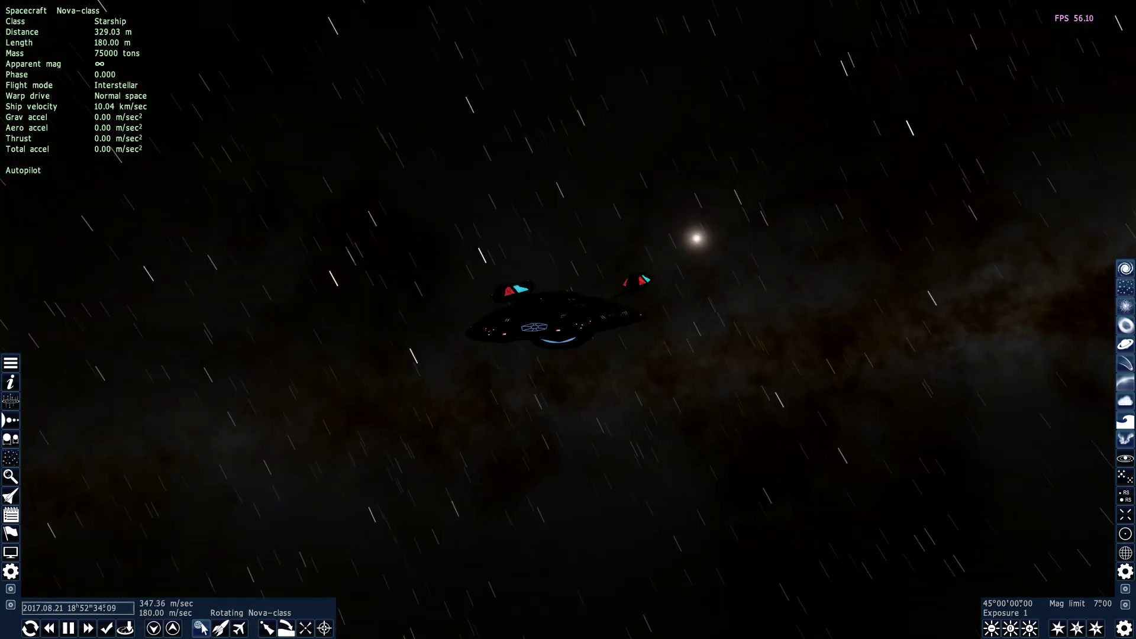
Circle the Nova-class ship up close to examine its glowing nacelles and window lights in the dark.
scroll(568, 319, "up", 2)
key("Left")
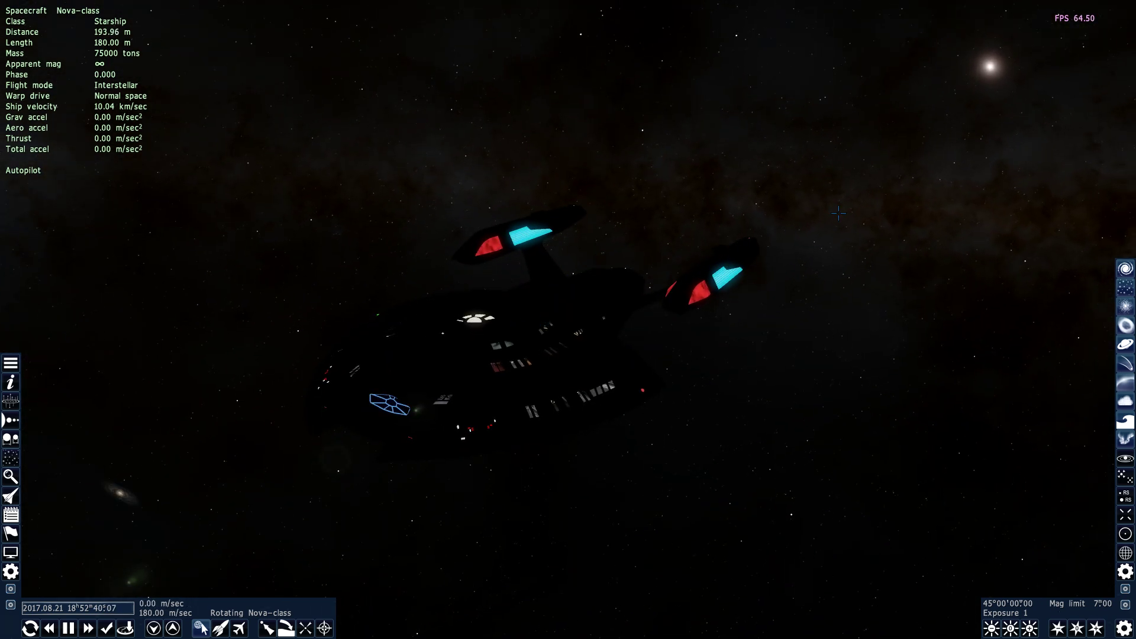
key("Up")
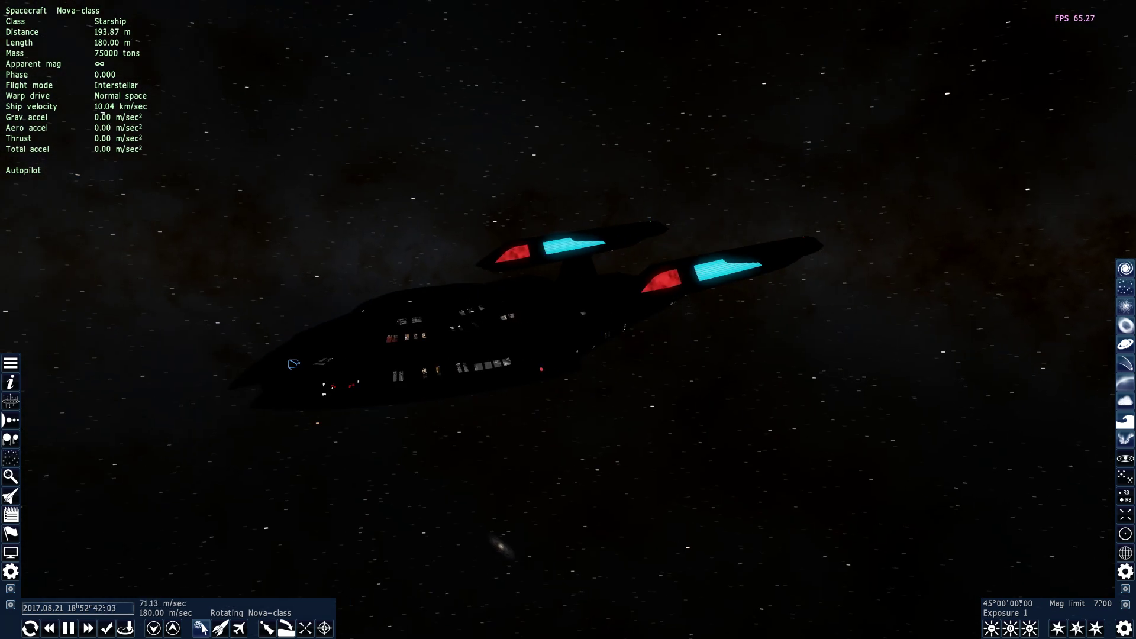